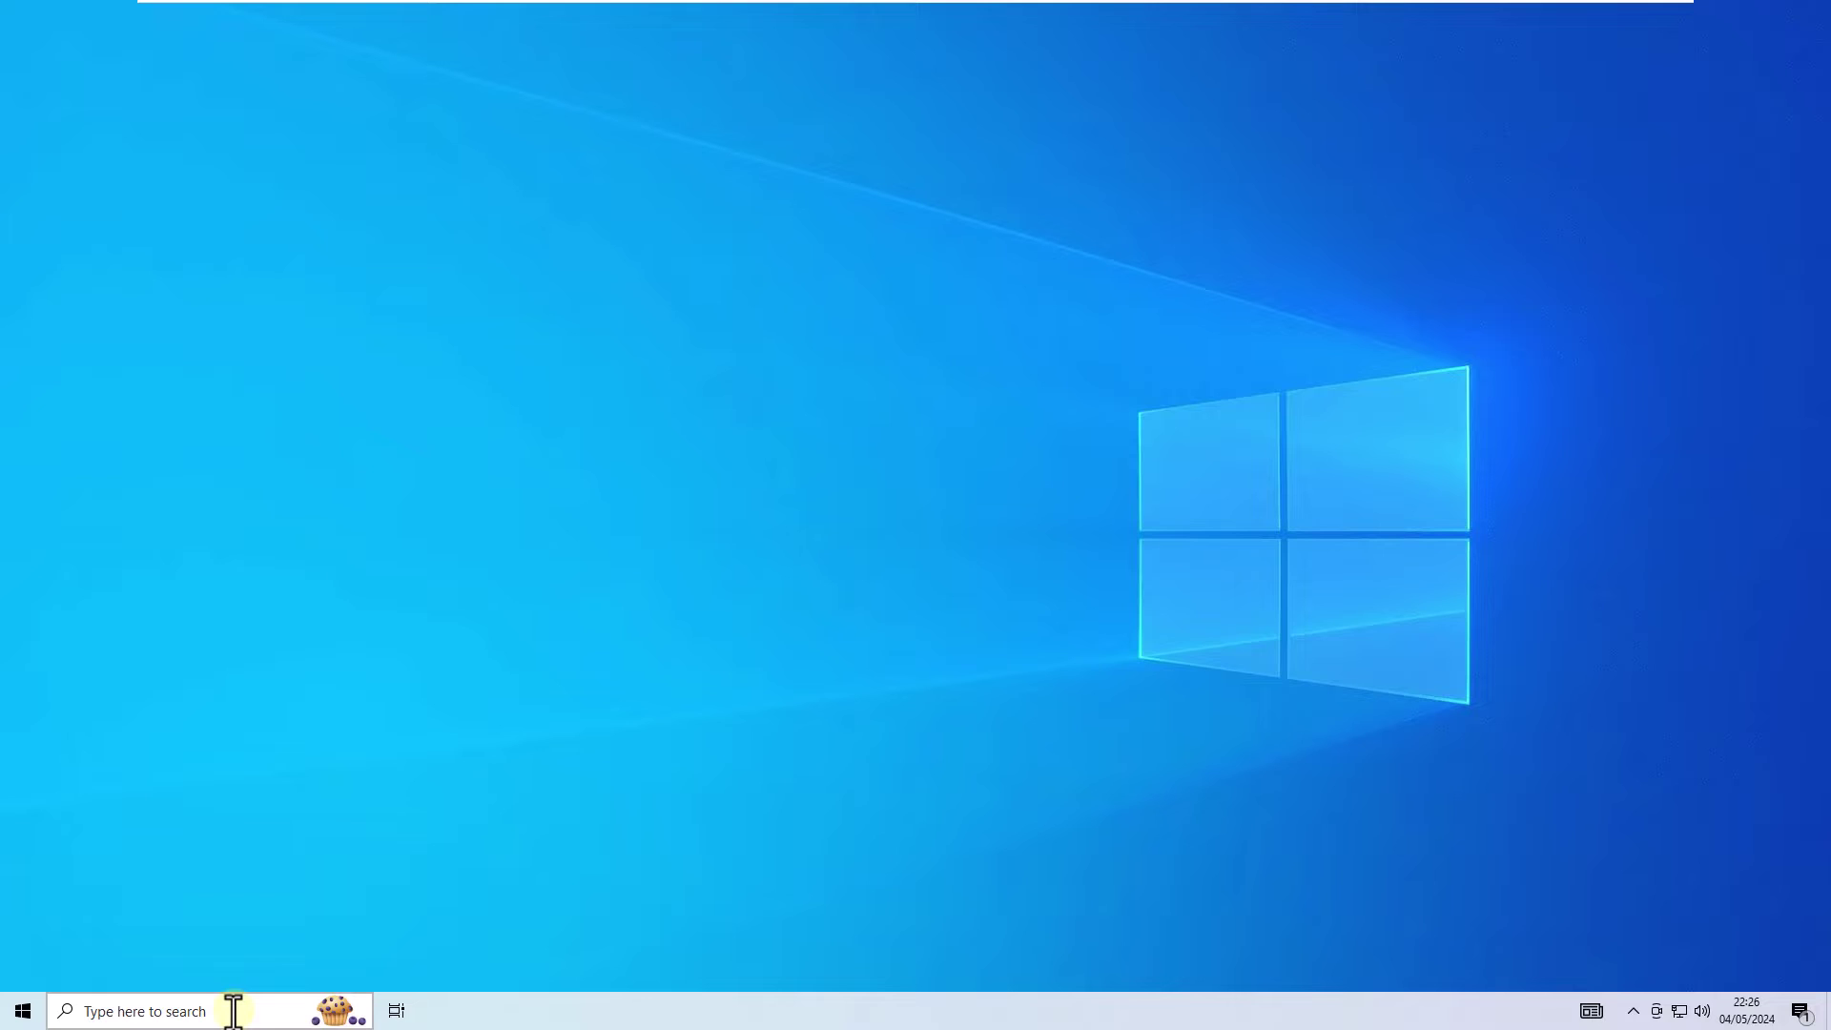
Step: Open Command Prompt as administrator from a cmd search and accept UAC
key("super+s")
type("cmd")
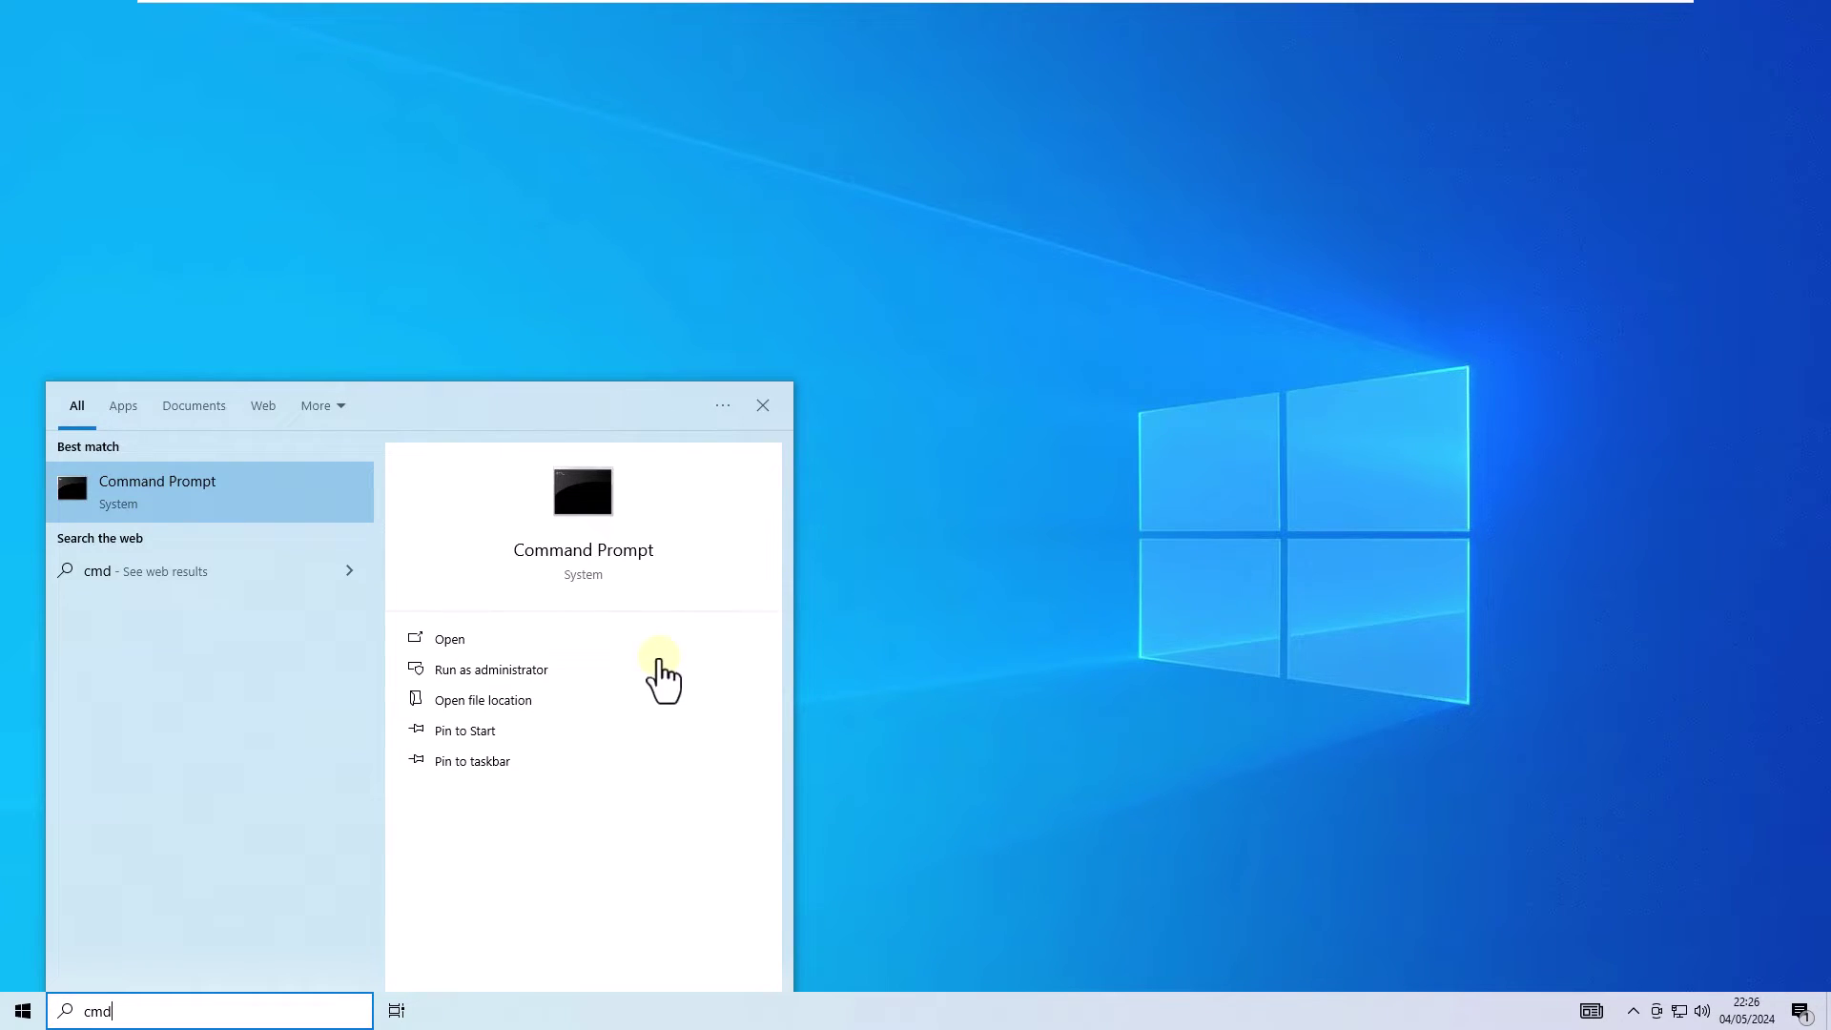
left_click(648, 670)
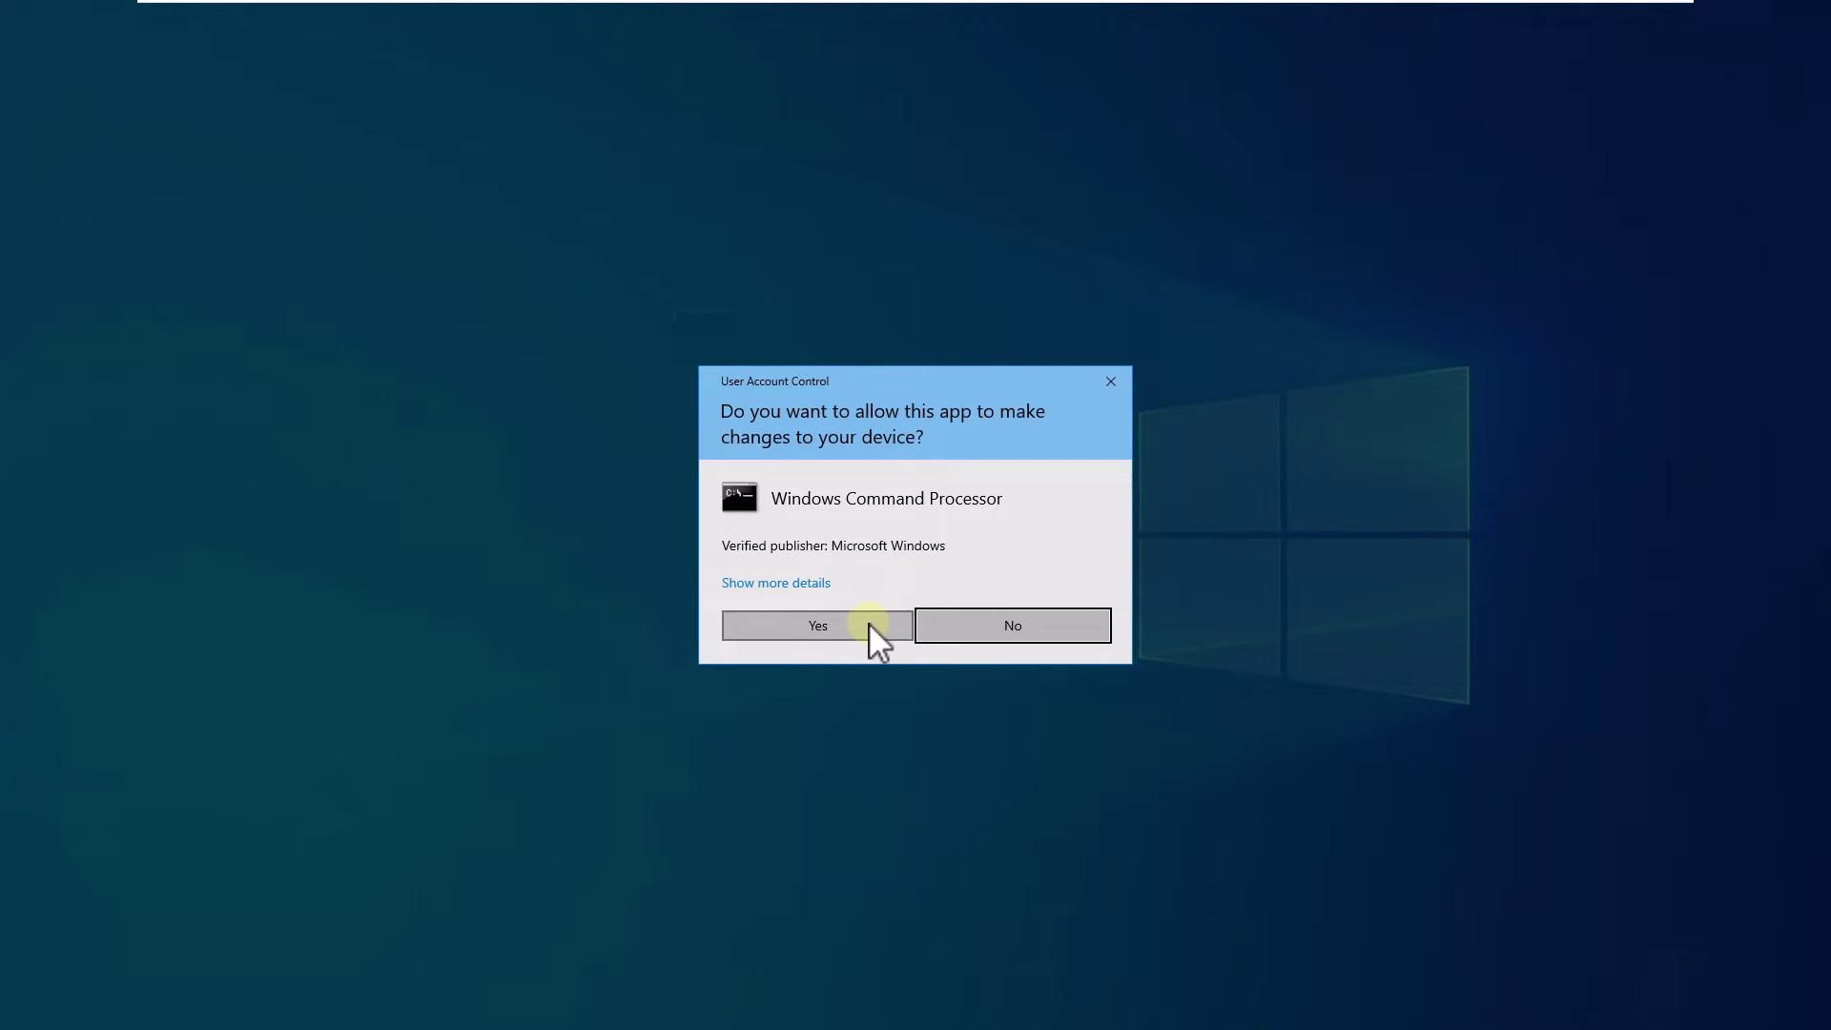
left_click(877, 618)
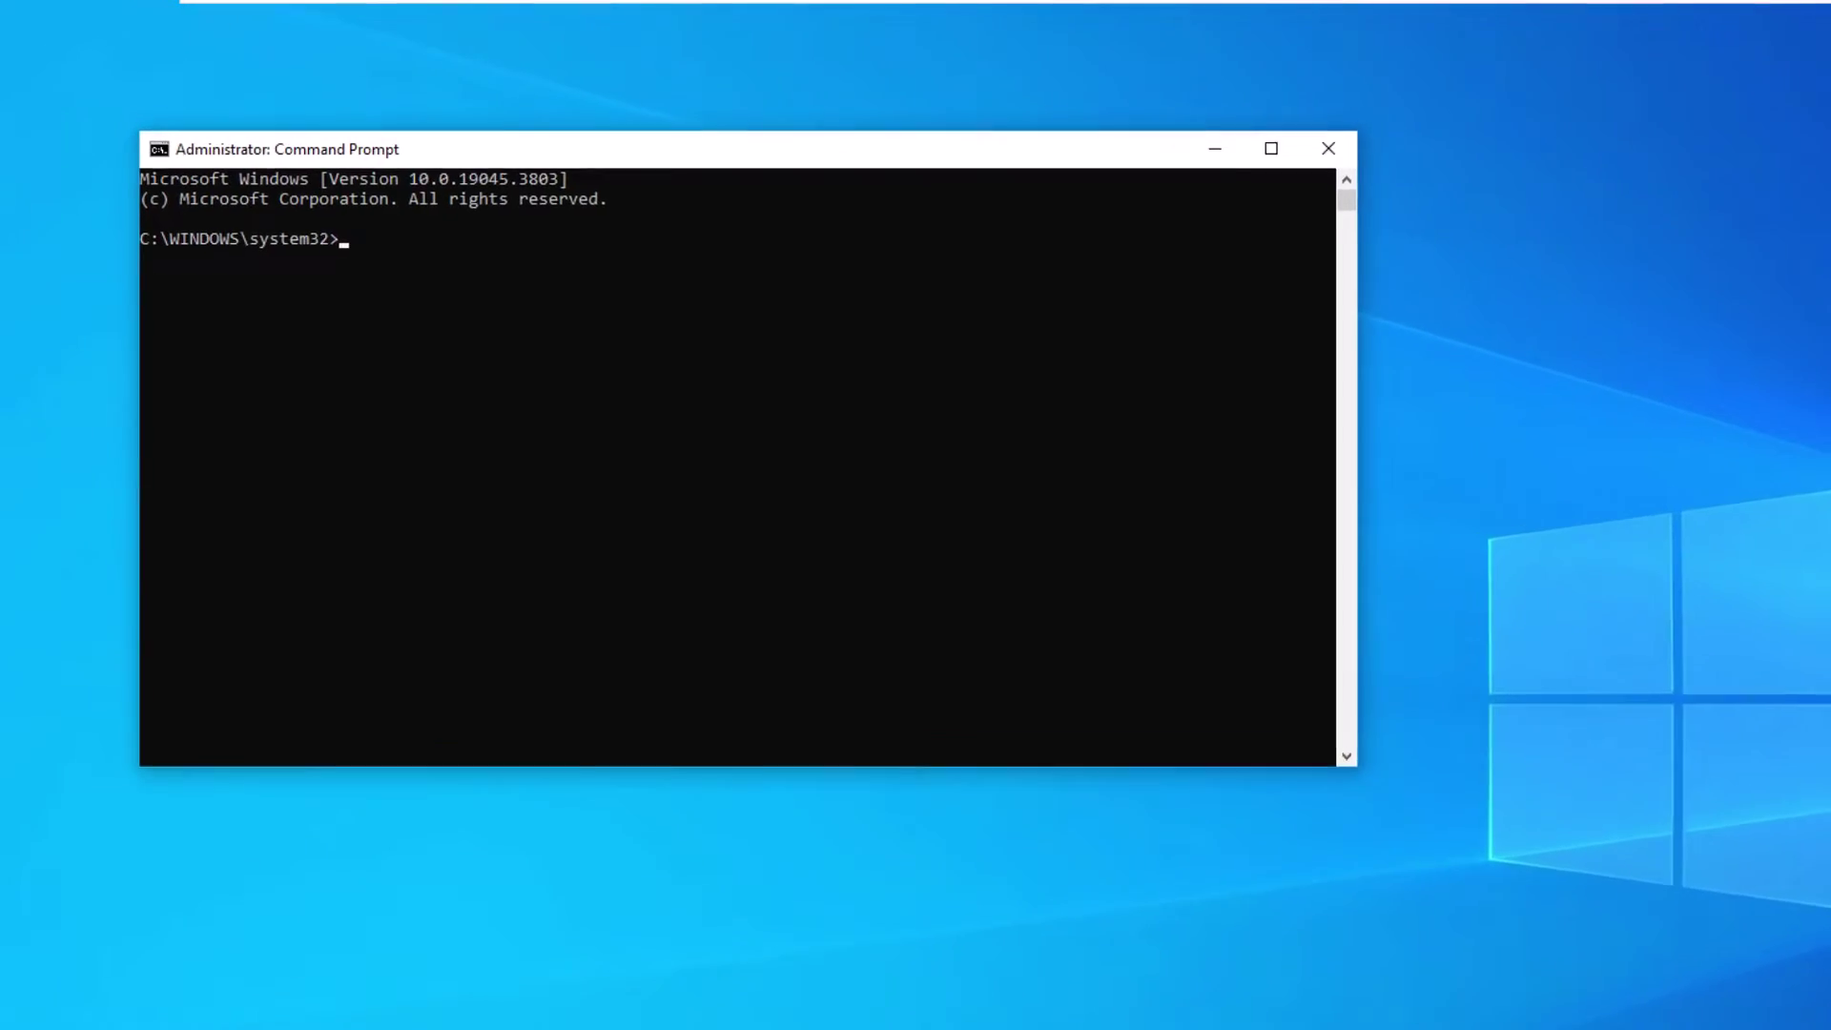
Step: Run sfc /scannow, then clear the console with cls and exit
type("sfc ")
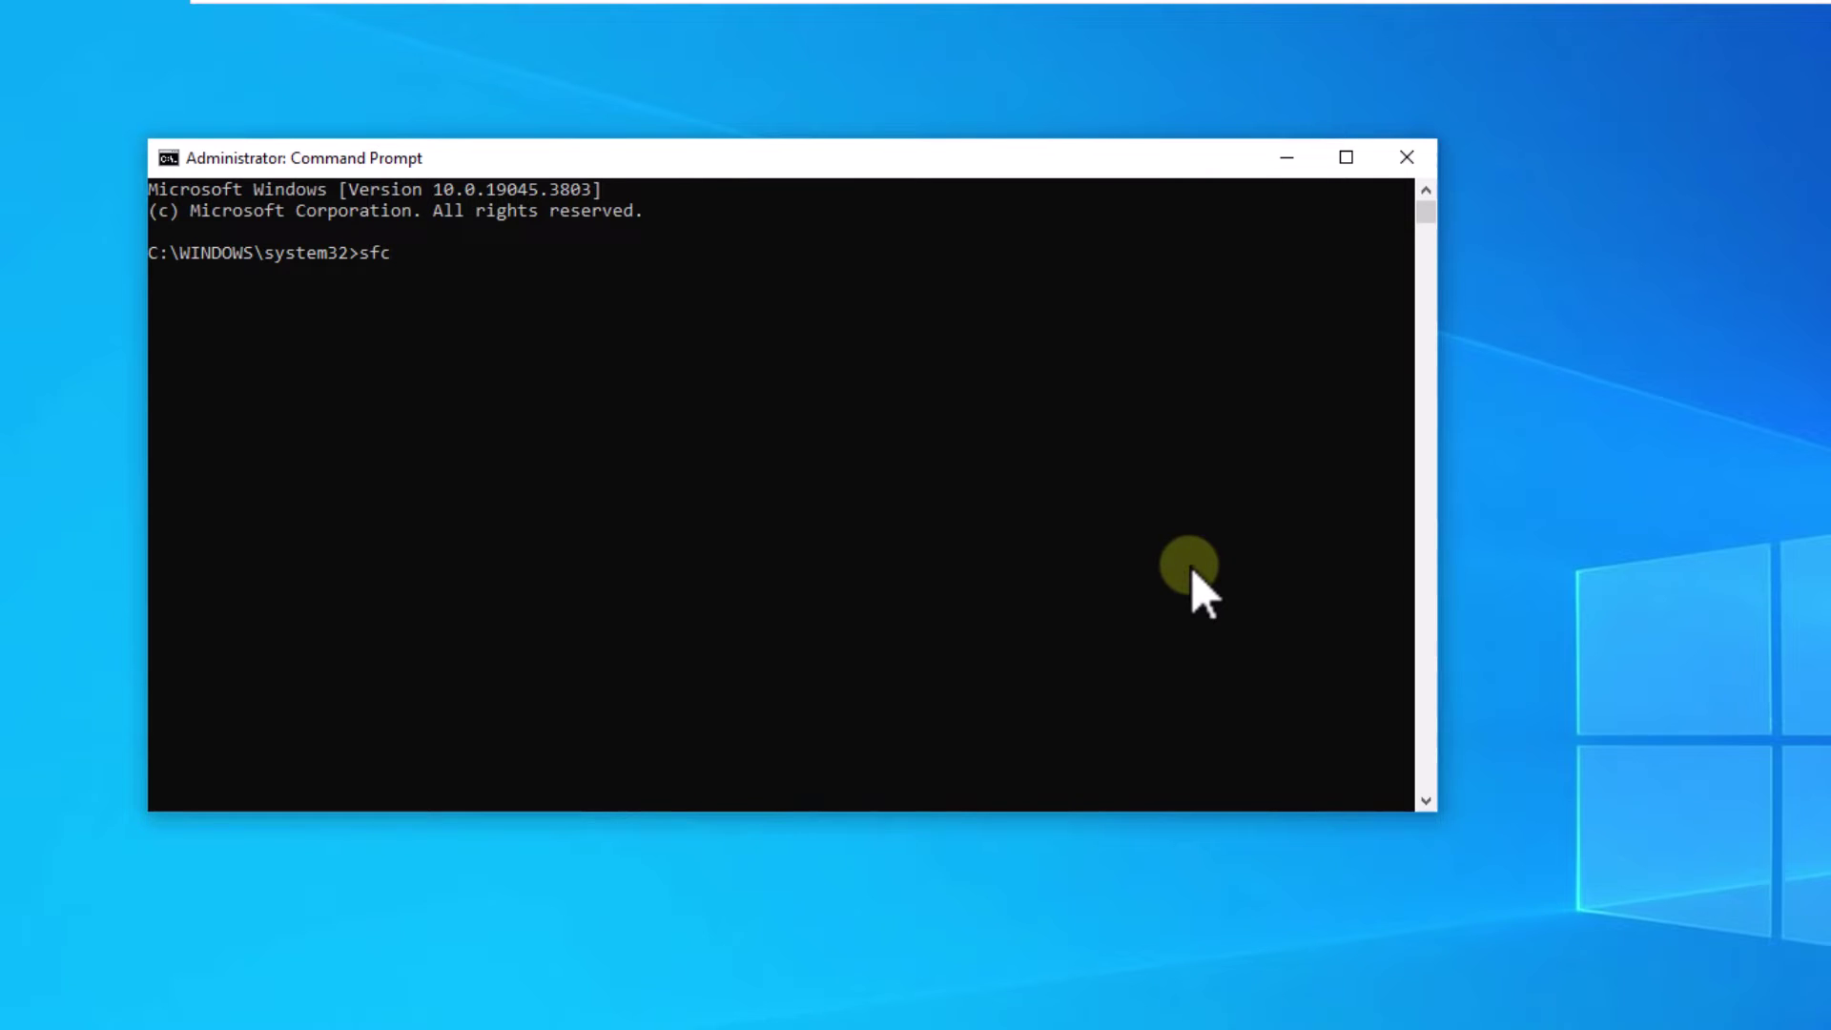
type("/scannow")
key("Return")
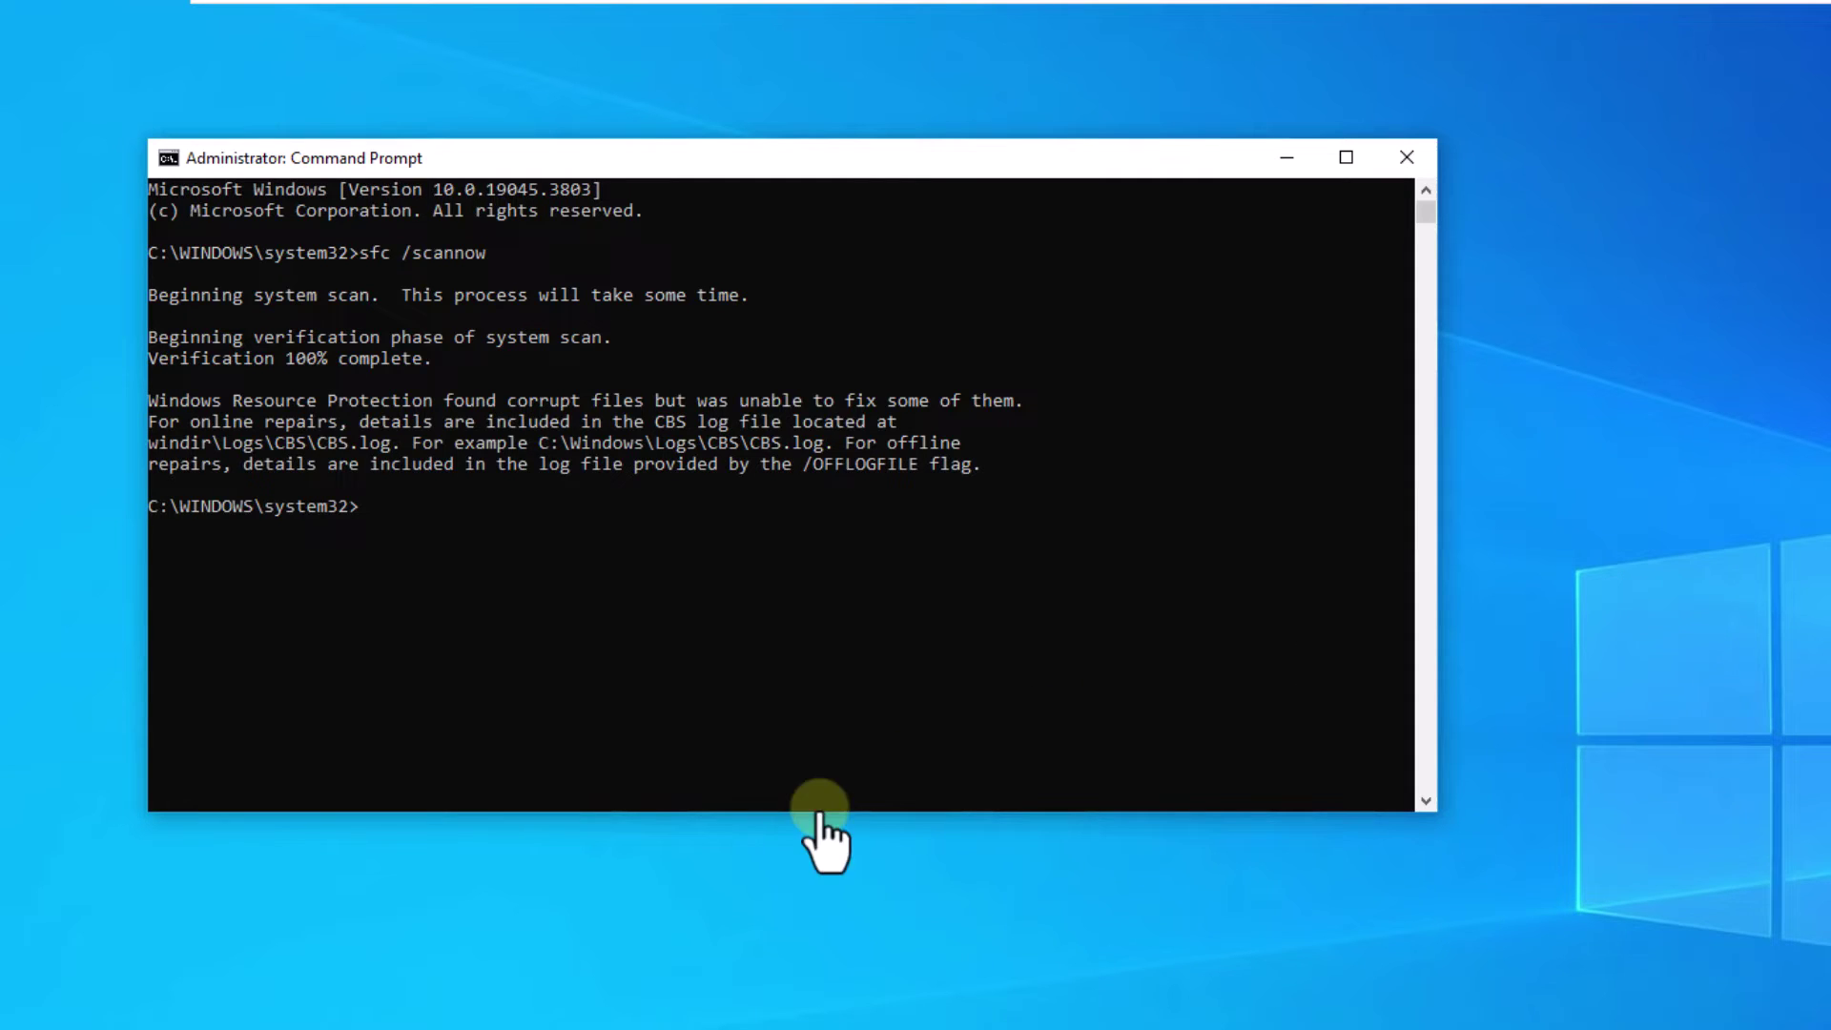
type("cls")
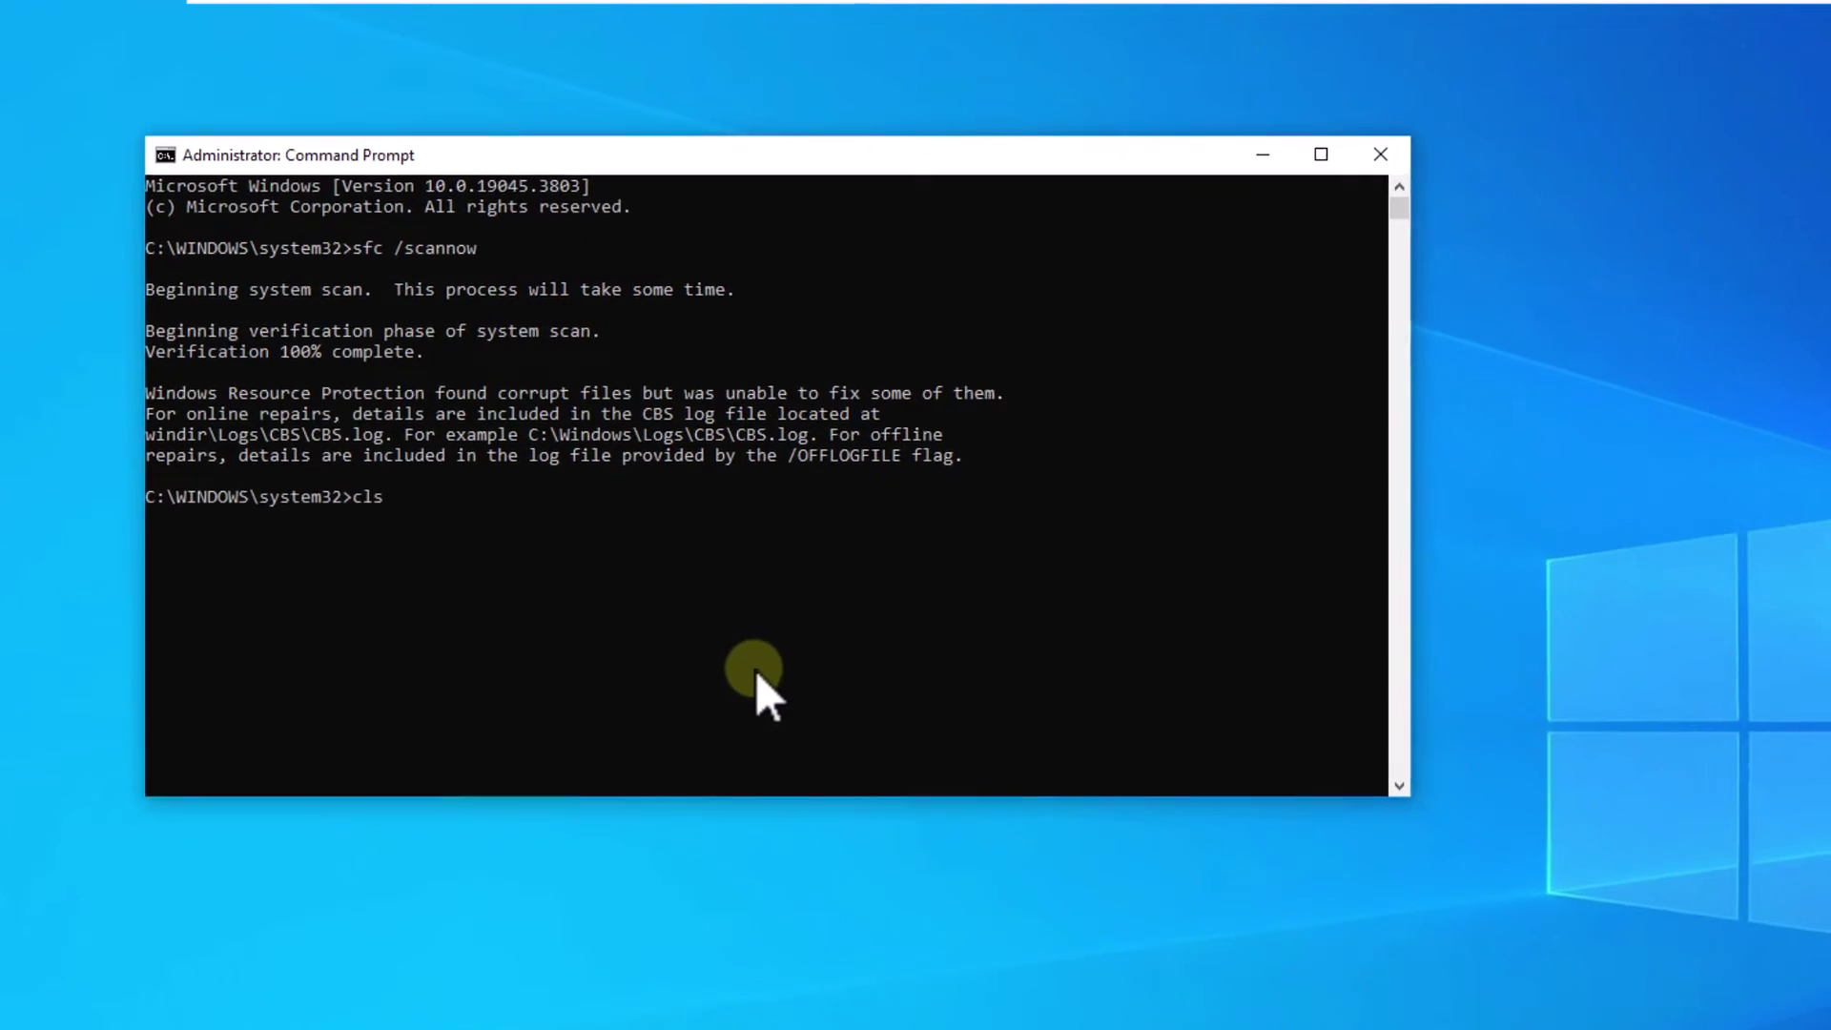
key("Return")
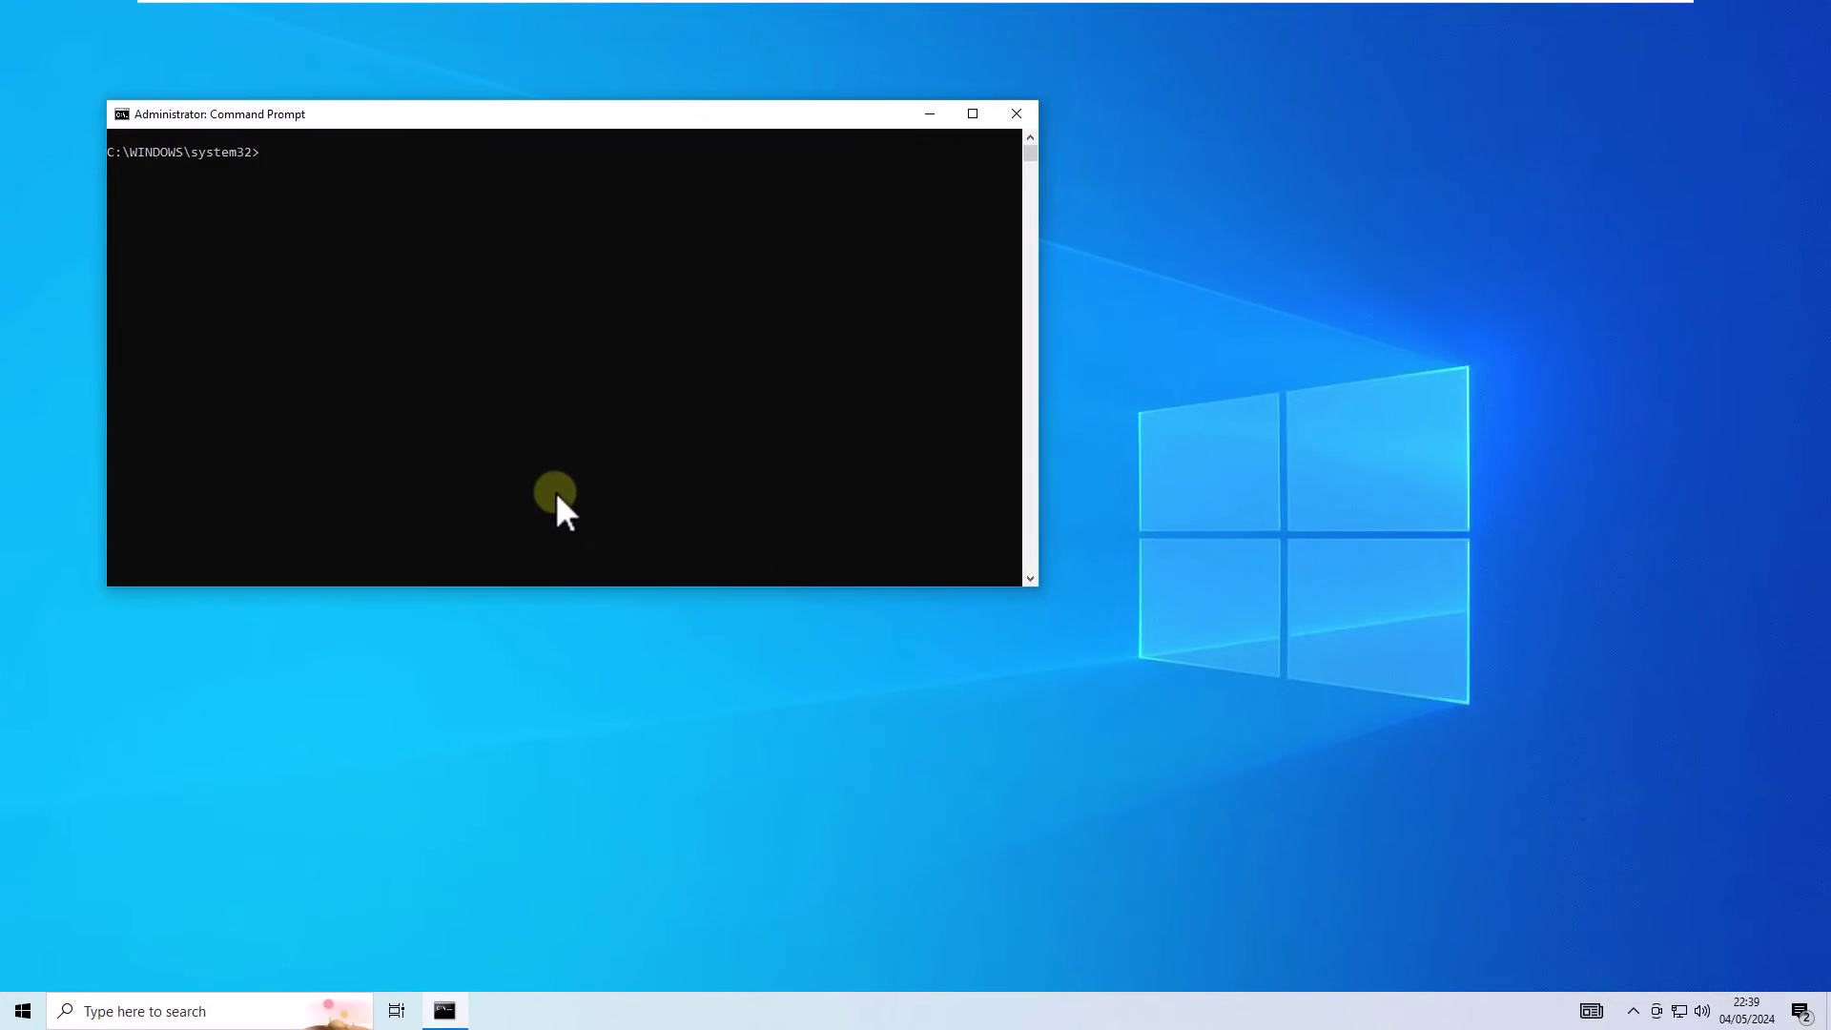
type("exit")
key("Return")
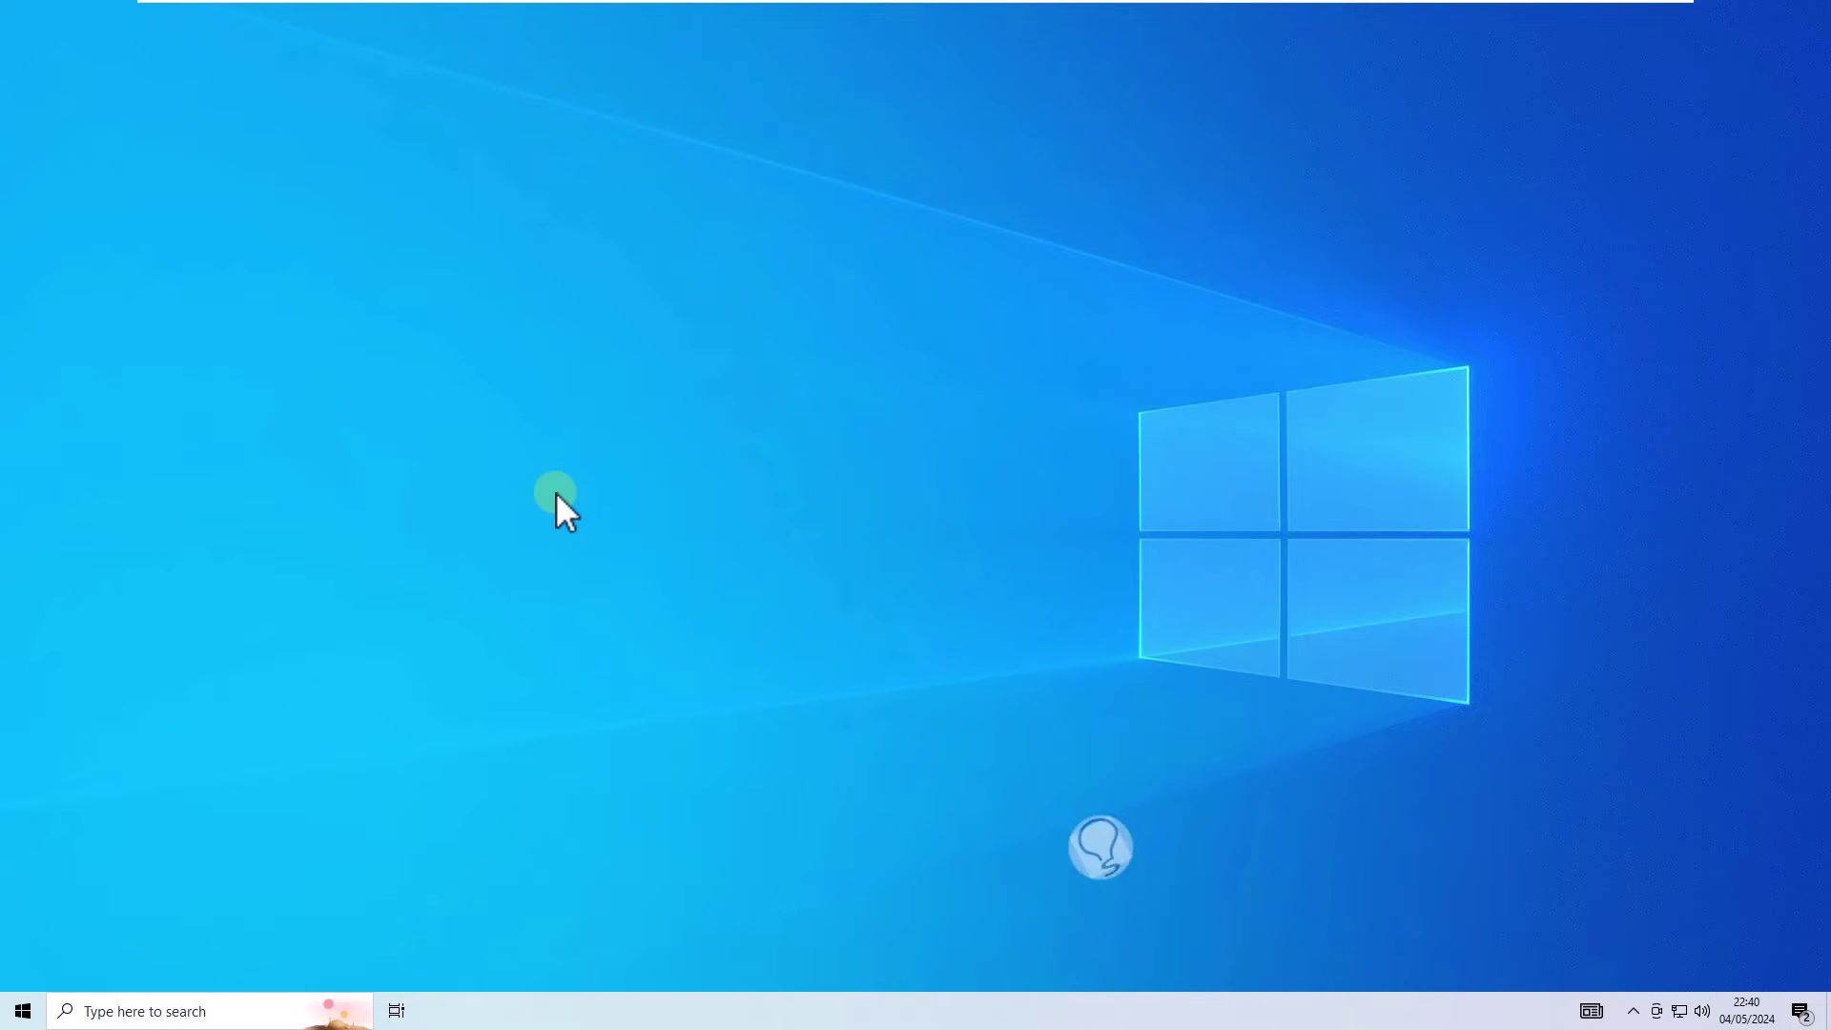
Step: Launch an elevated Command Prompt from a cmd search and approve UAC
left_click(189, 1007)
type("cmd")
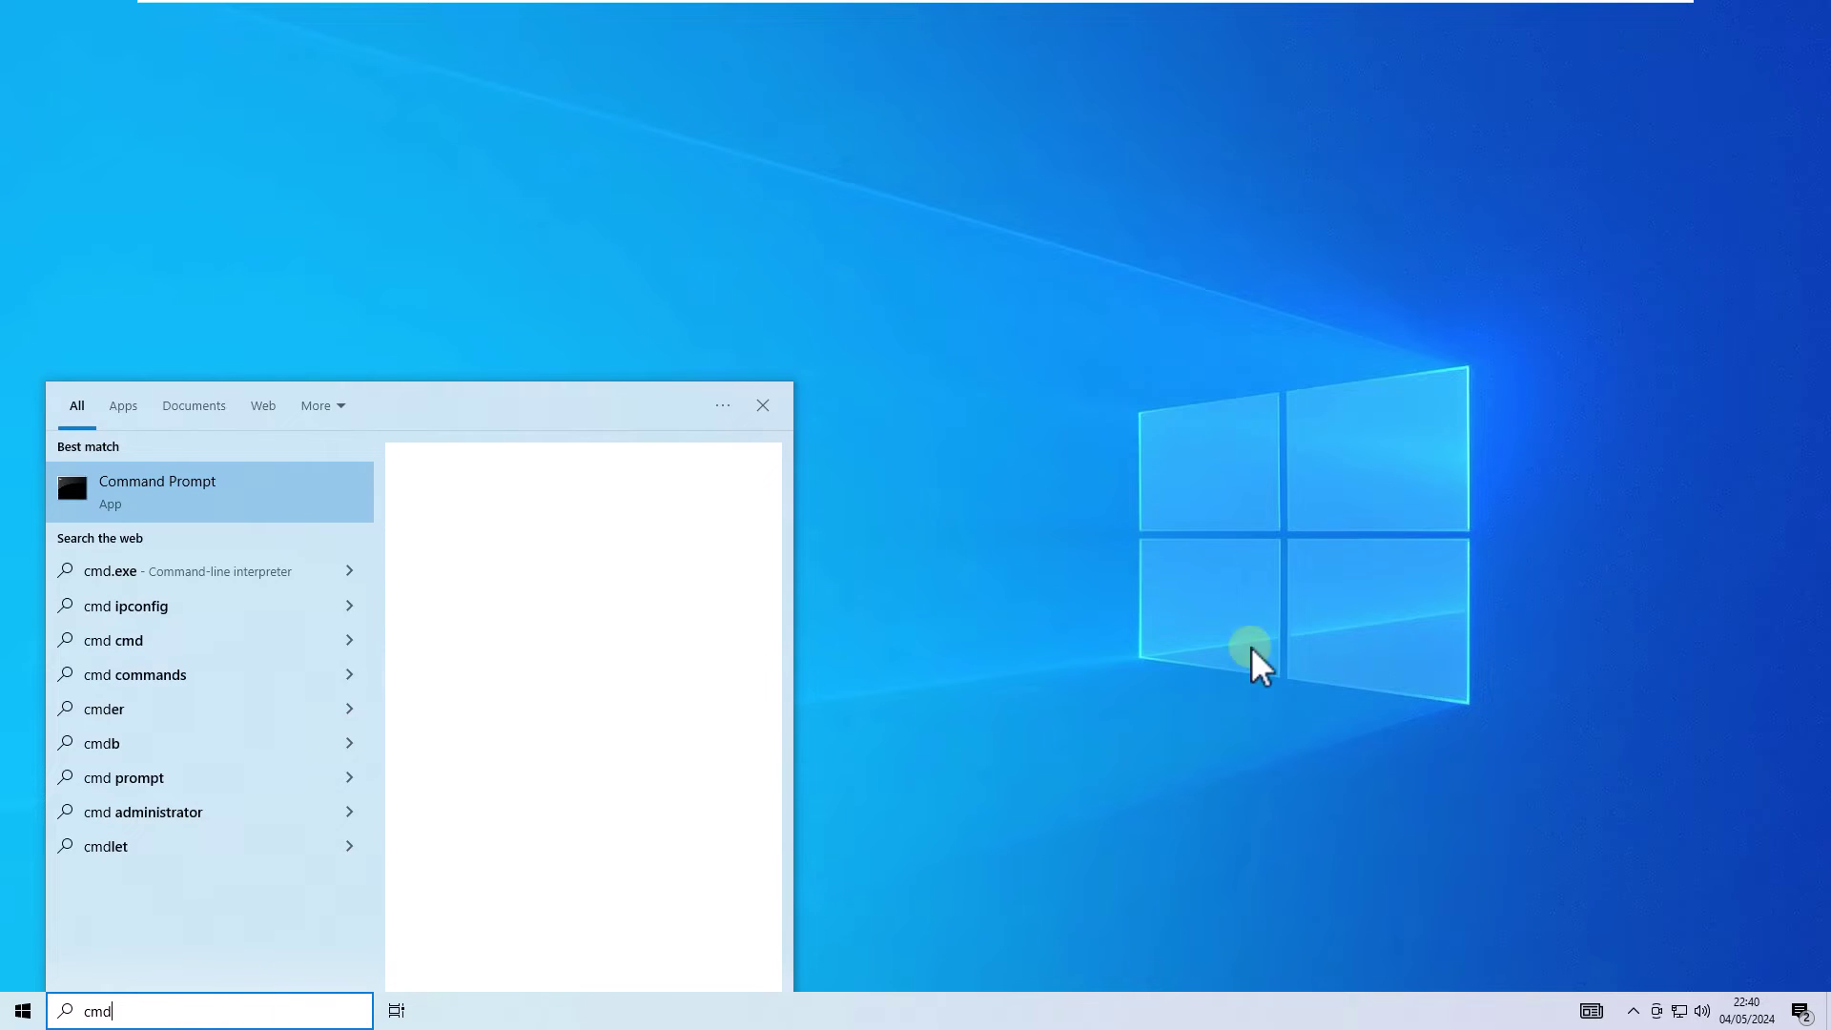
left_click(673, 667)
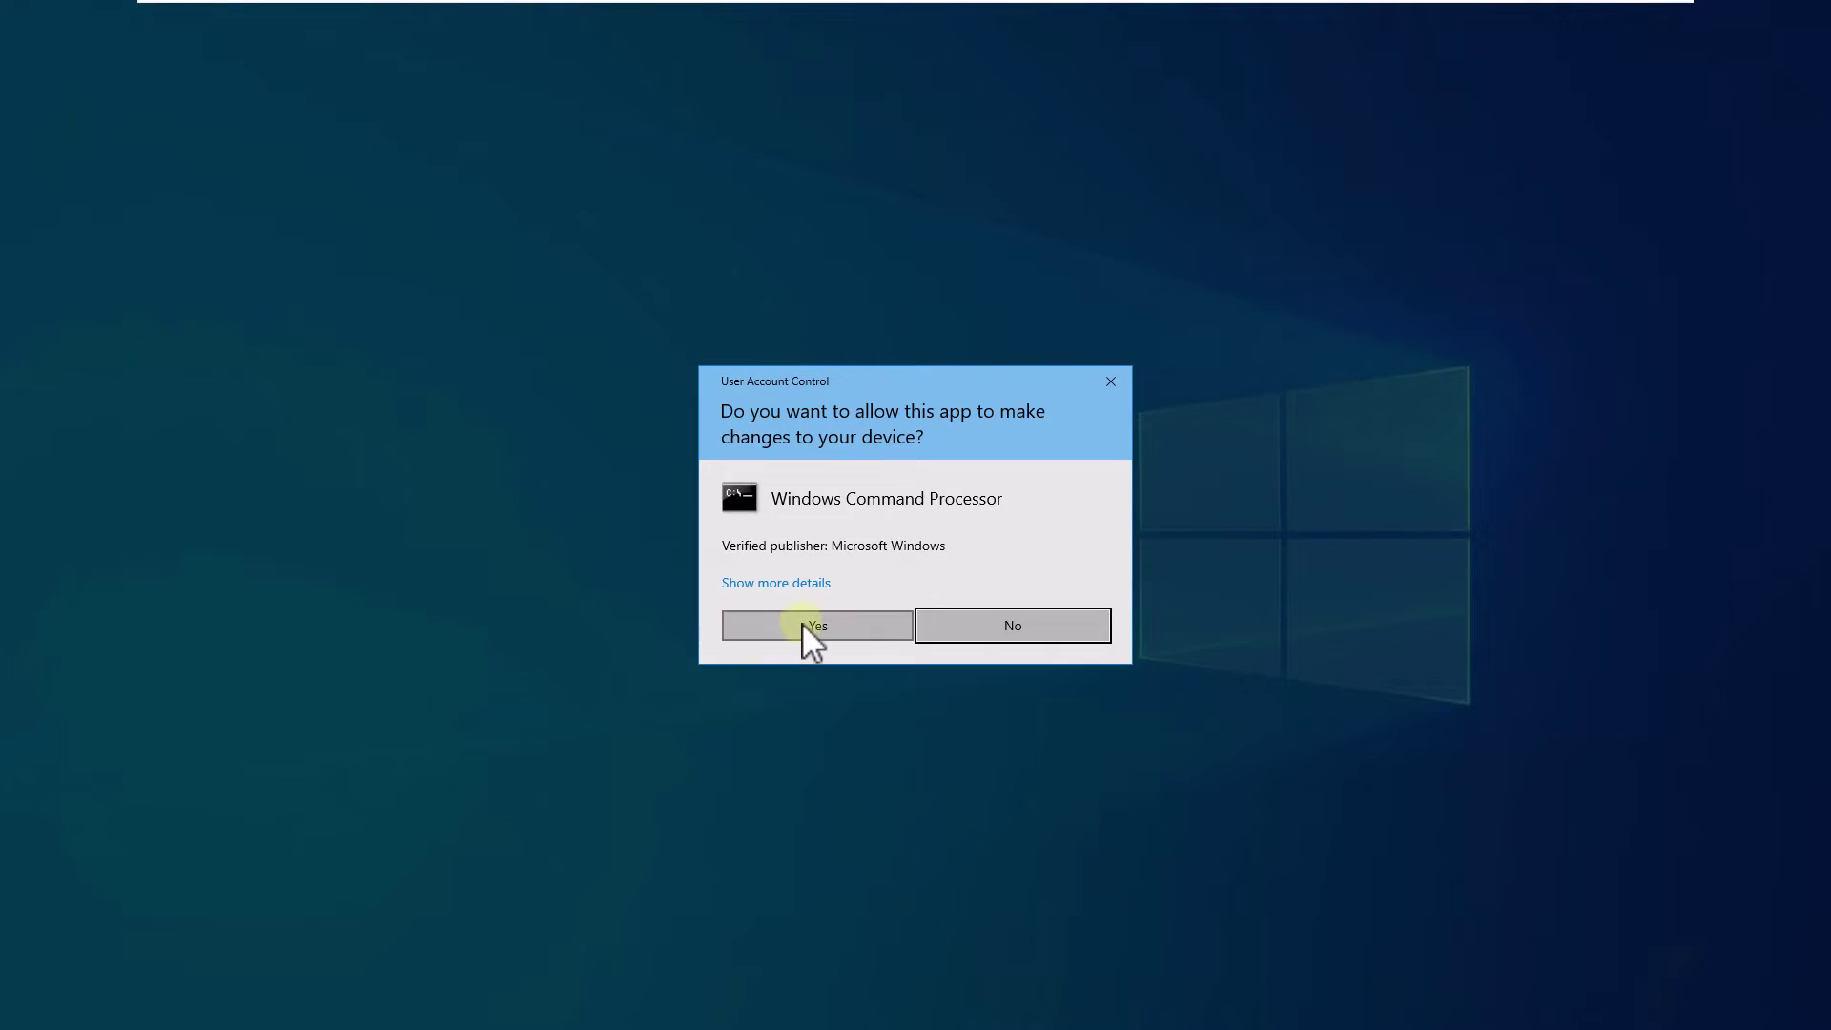
left_click(803, 626)
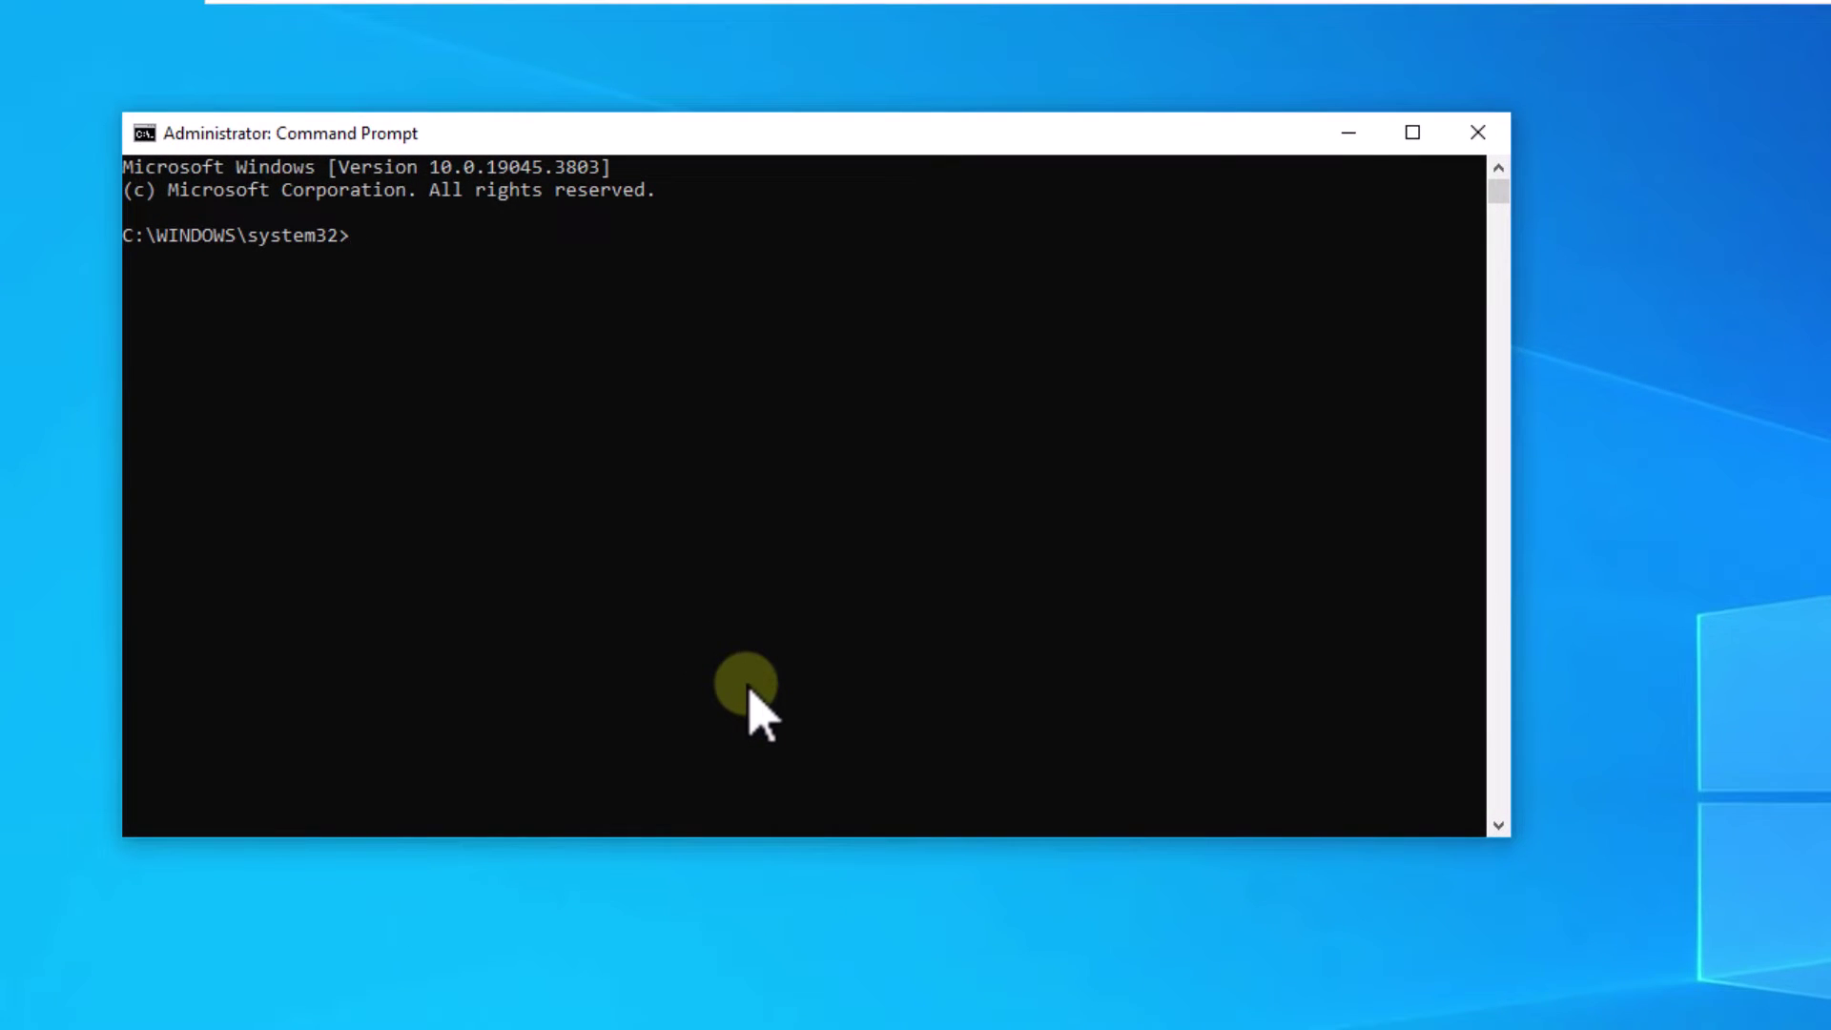
Step: Run dism /online /cleanup-image /restorehealth to completion, then cls and exit
type("dism /online /clean")
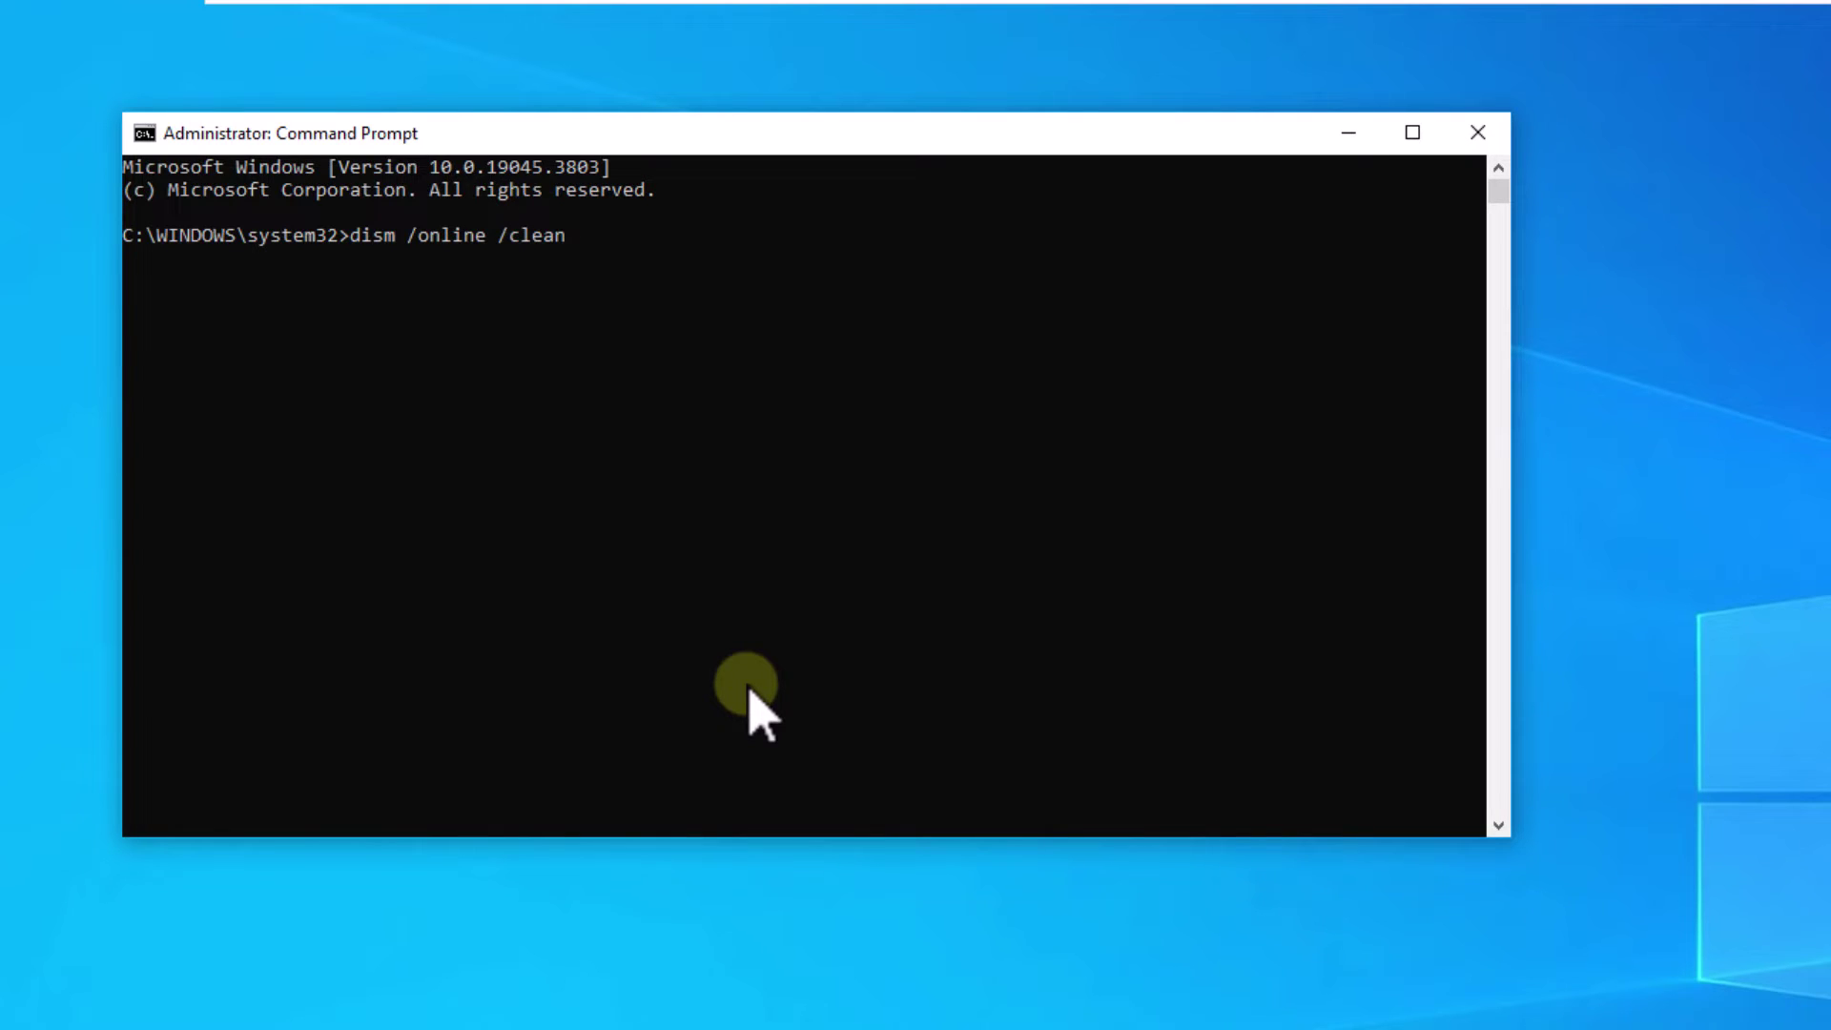
type("up-image /restorehealth")
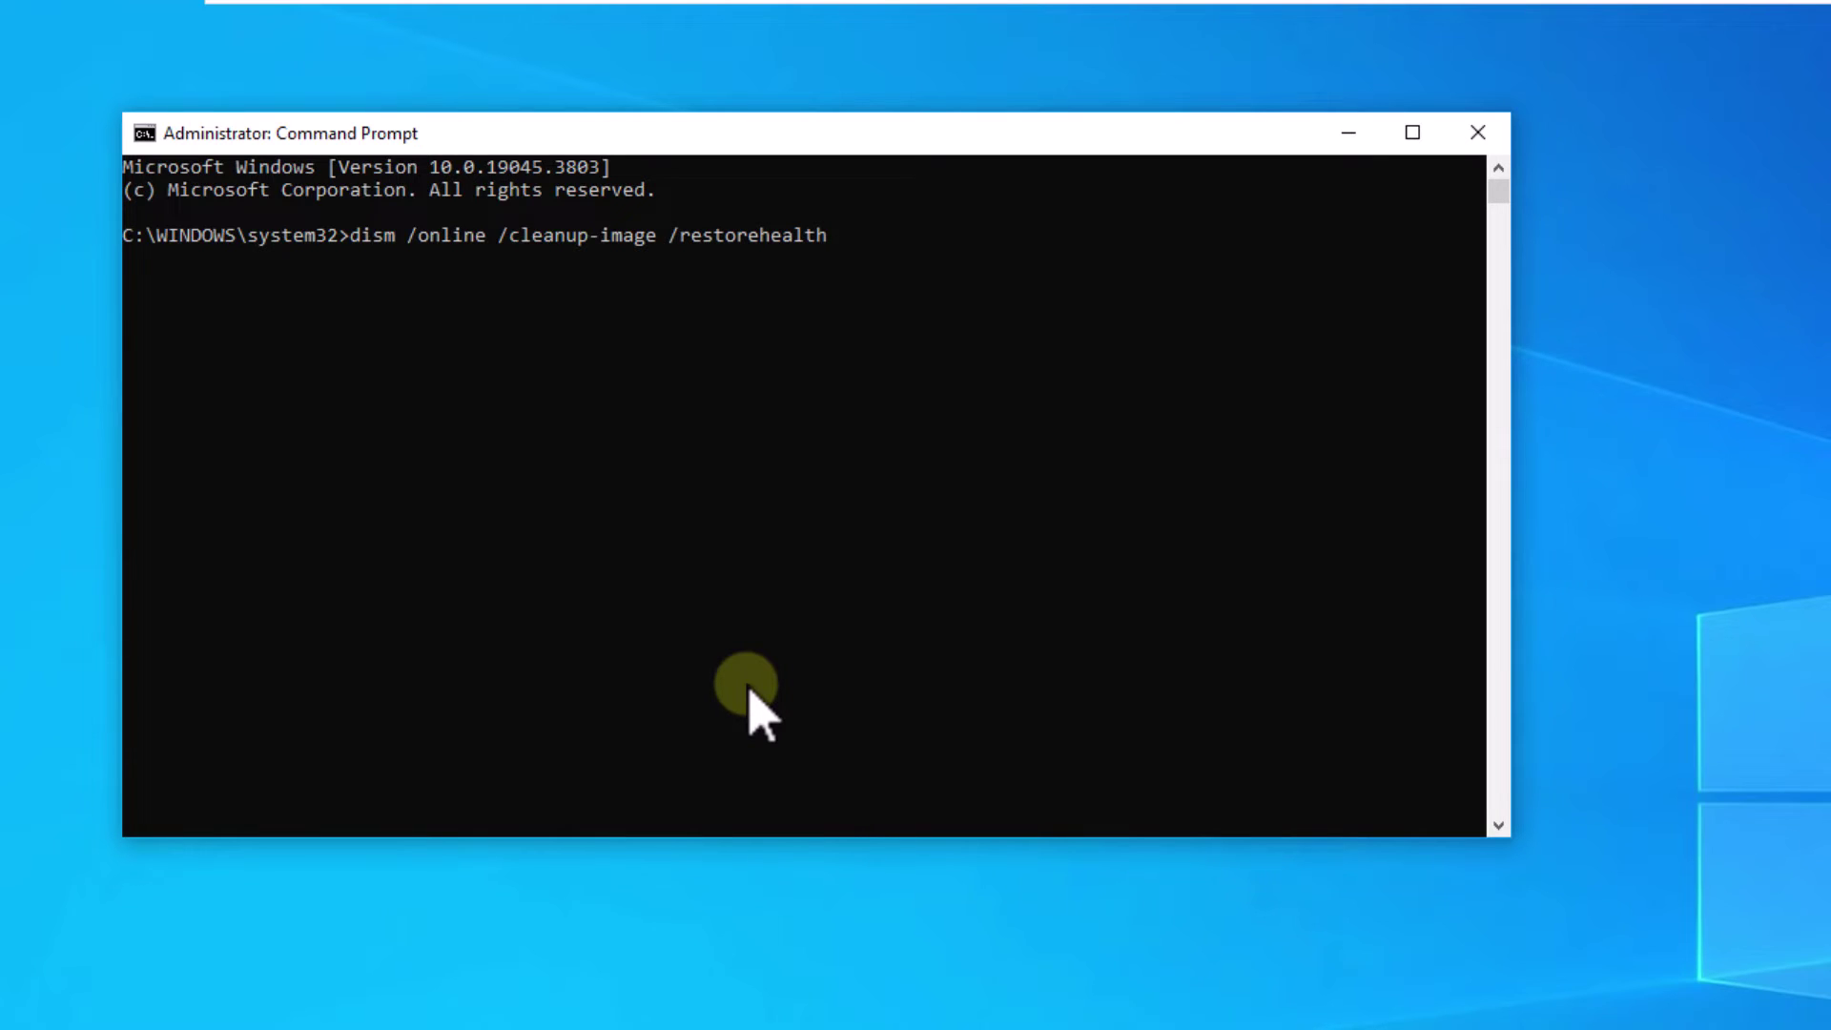
key("Return")
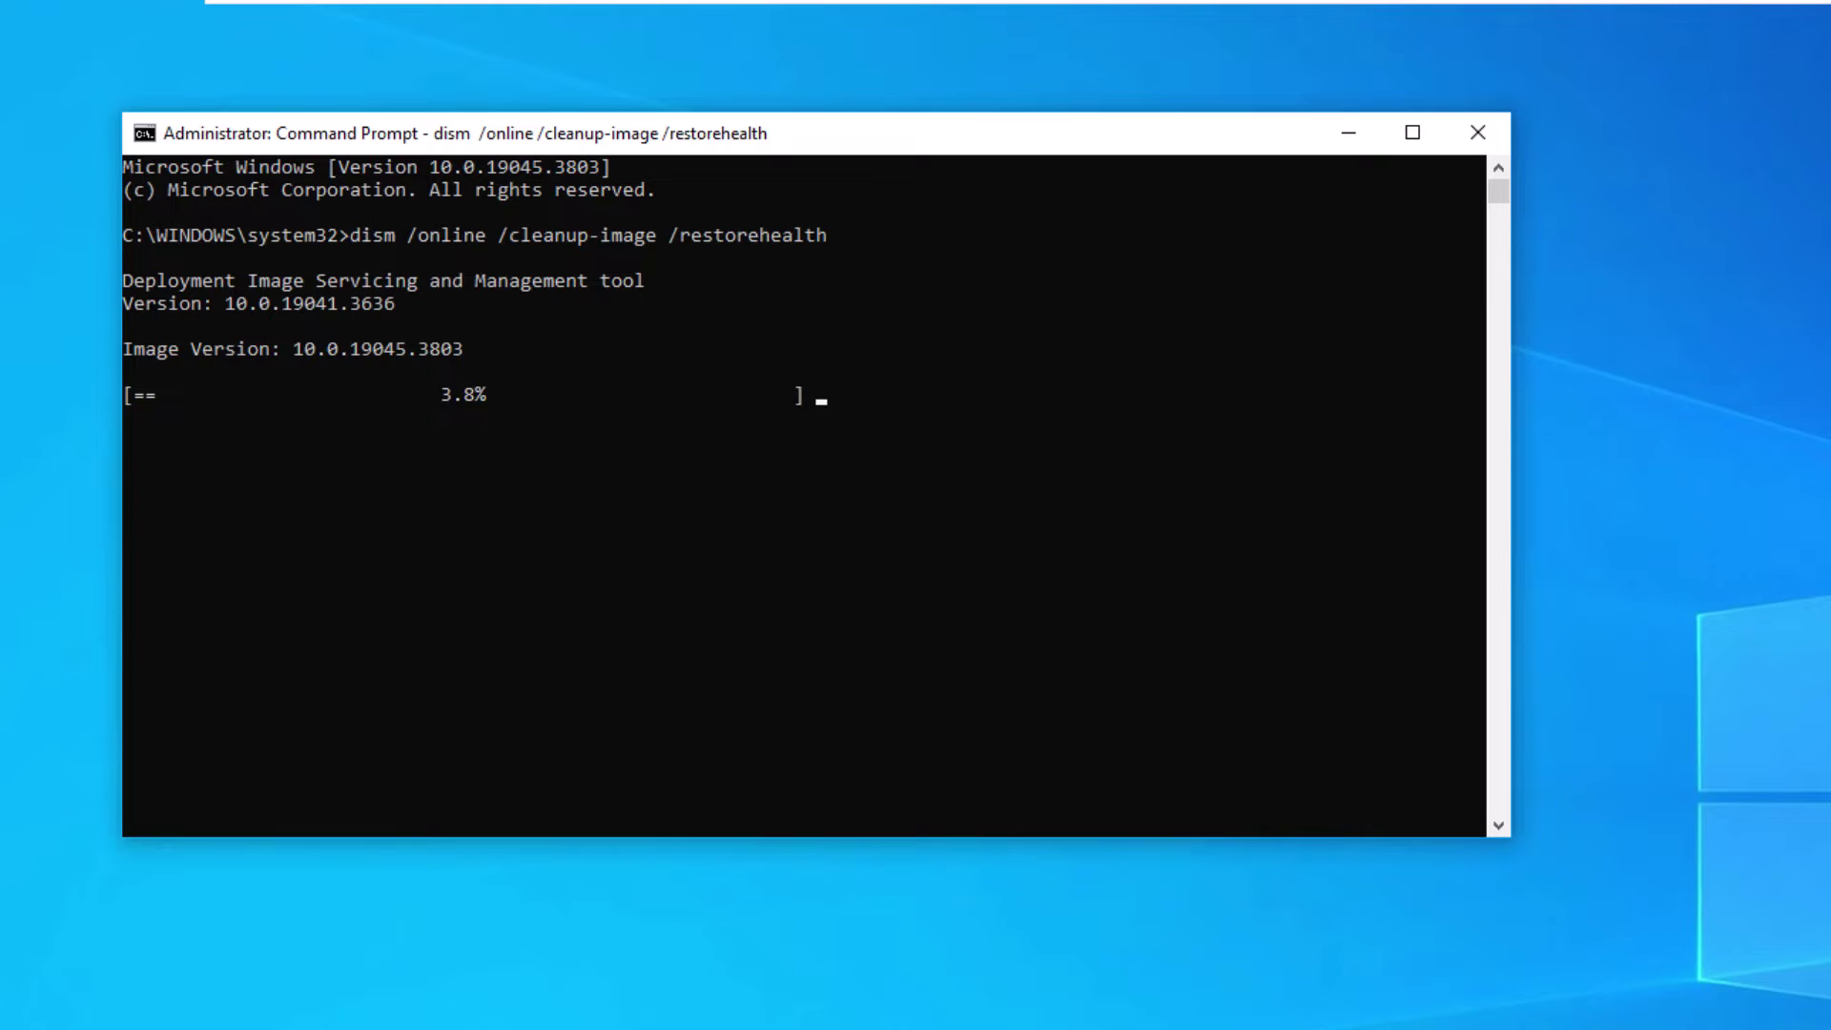
key("Return")
key("Return")
key("Return")
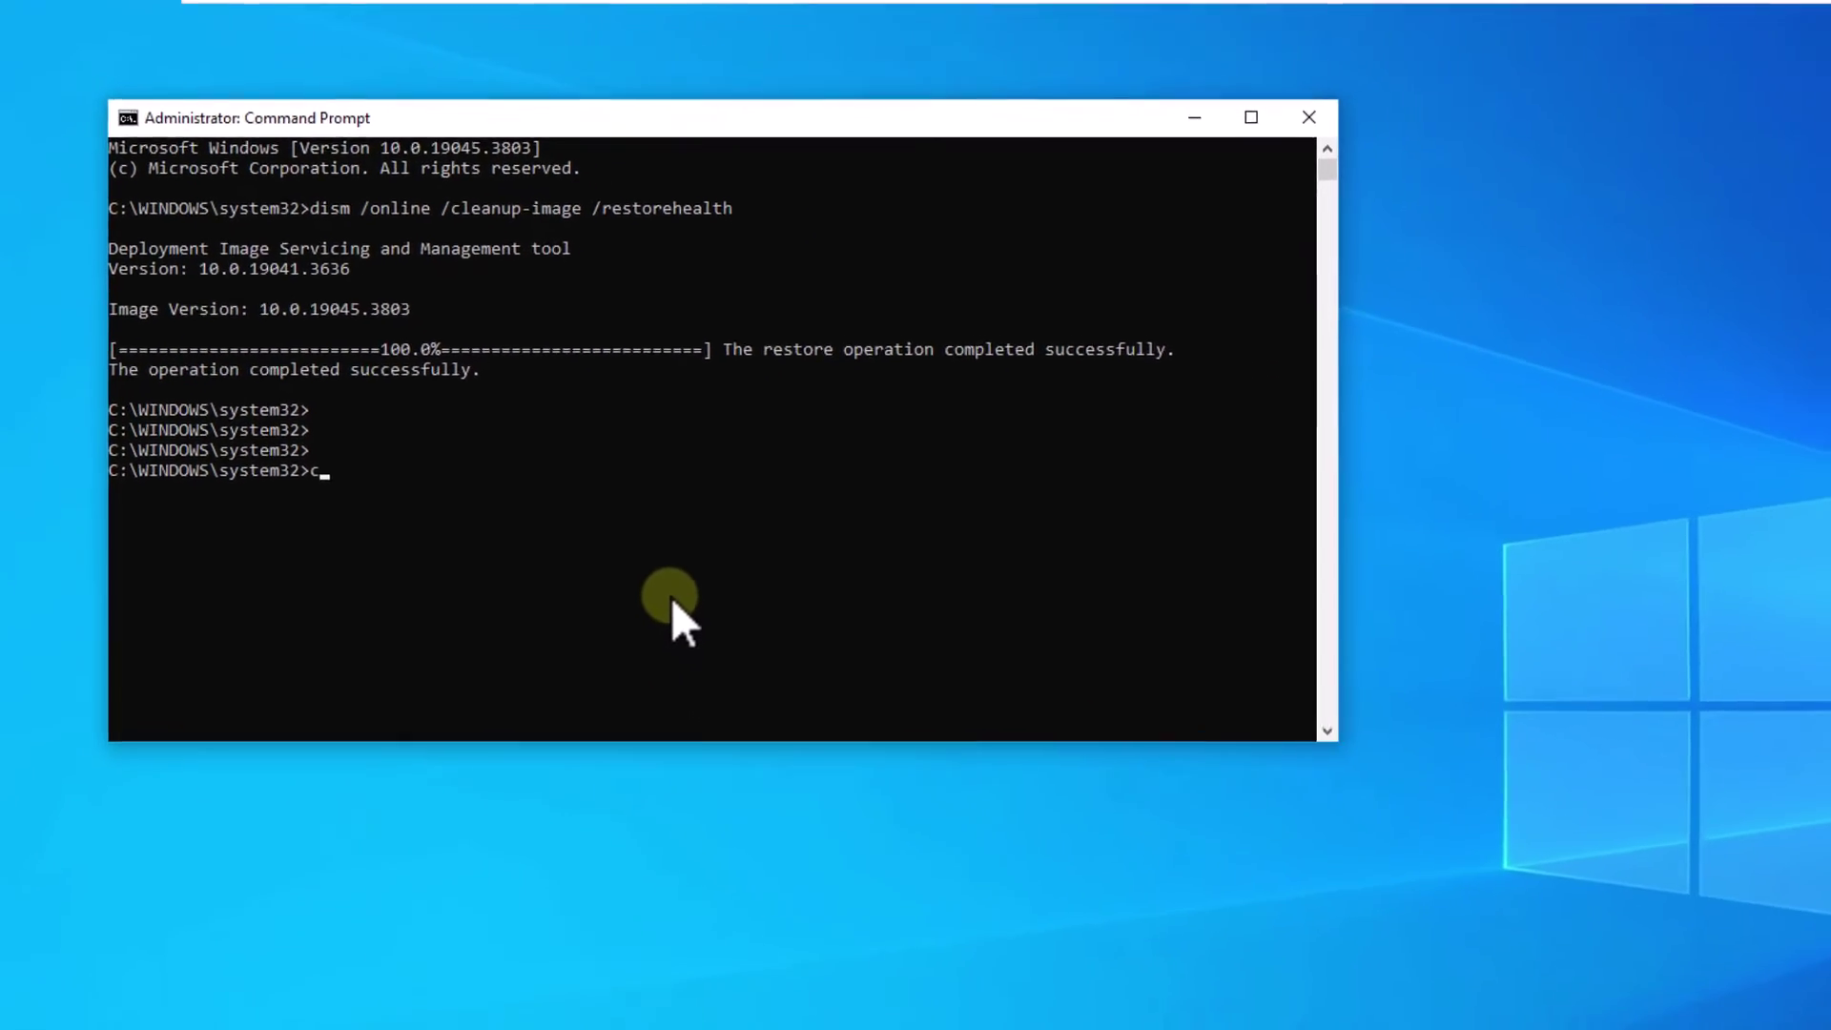
type("cls")
key("Return")
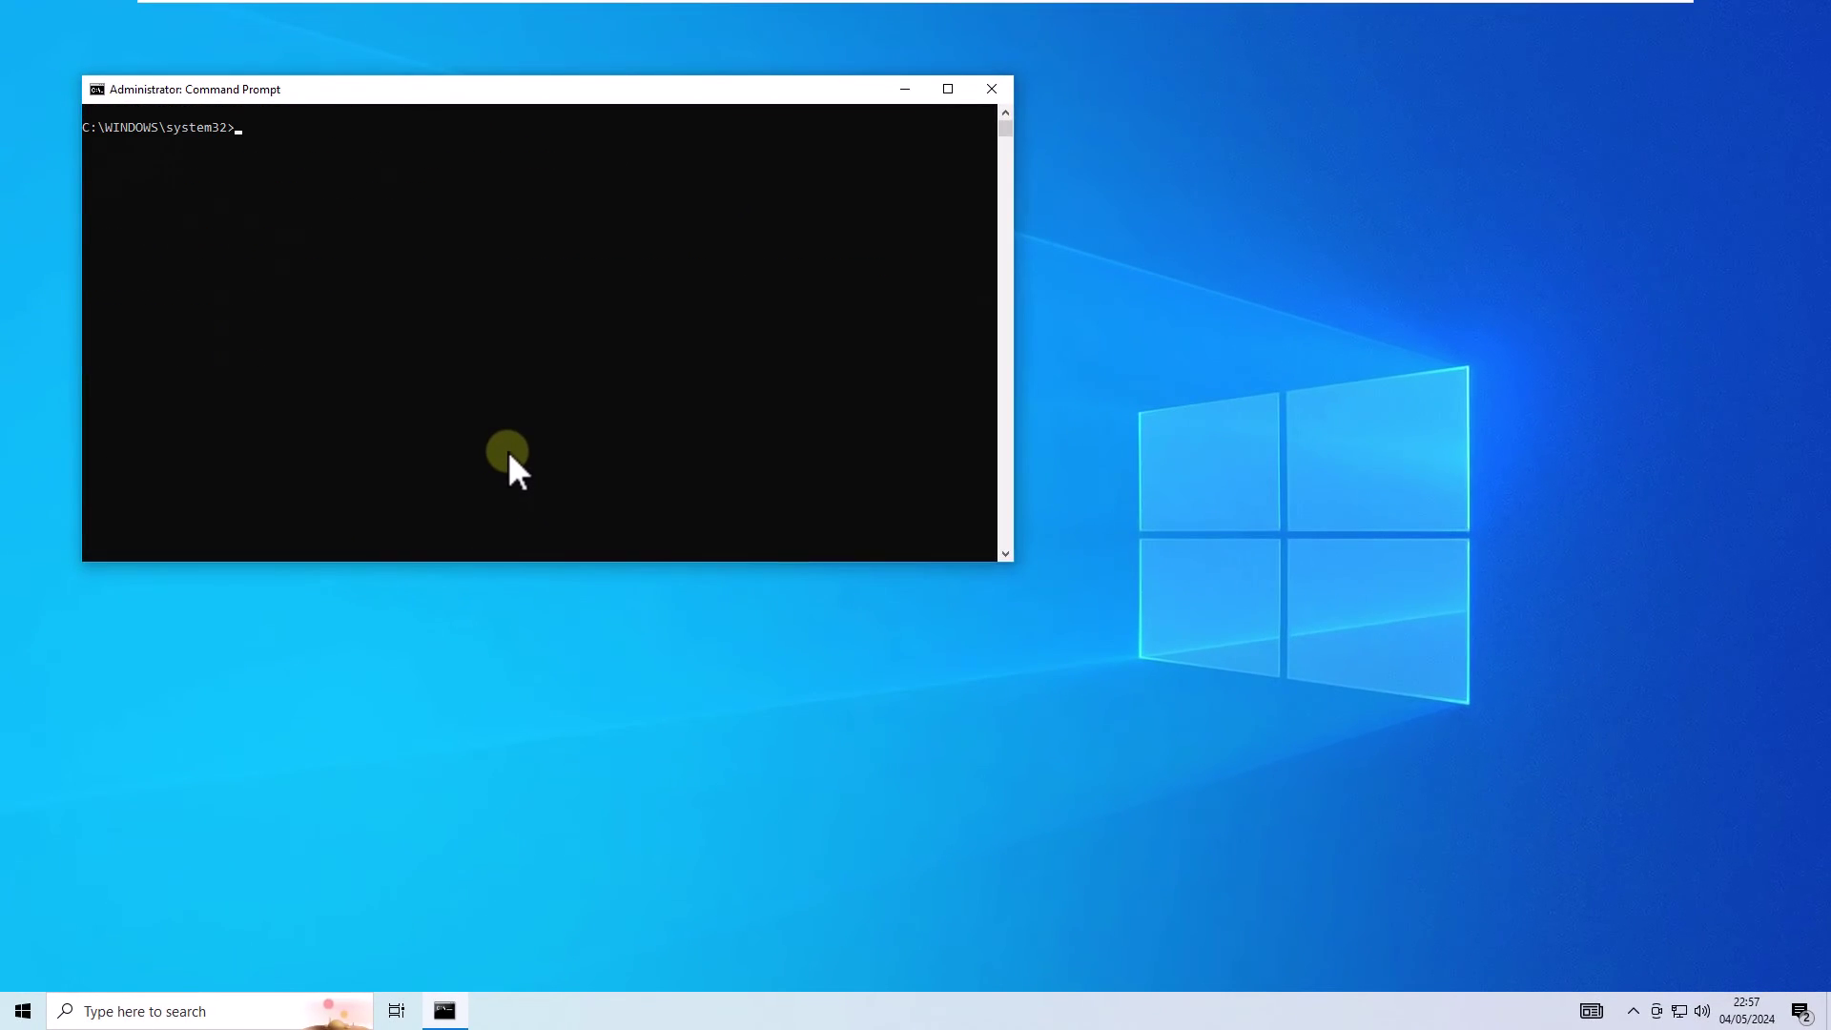
type("exit")
key("Return")
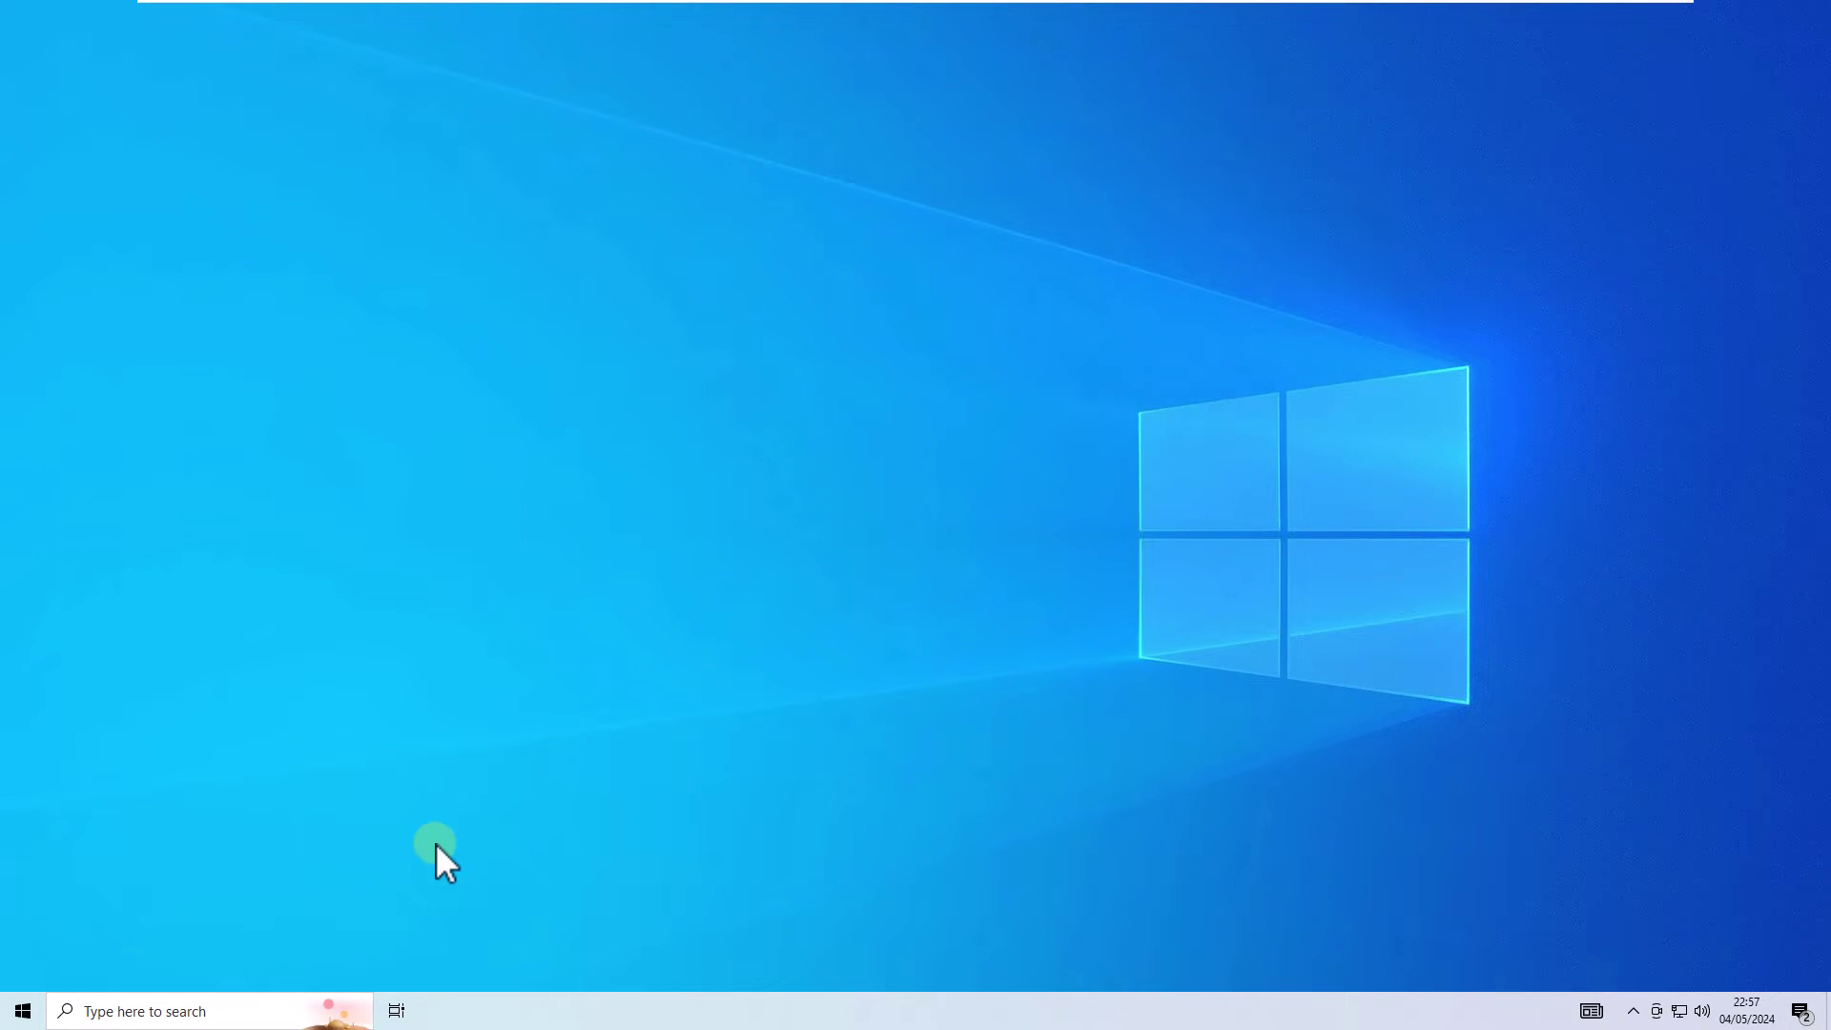
Step: Open Device Manager and select VMware SVGA 3D under Display adapters
right_click(23, 1011)
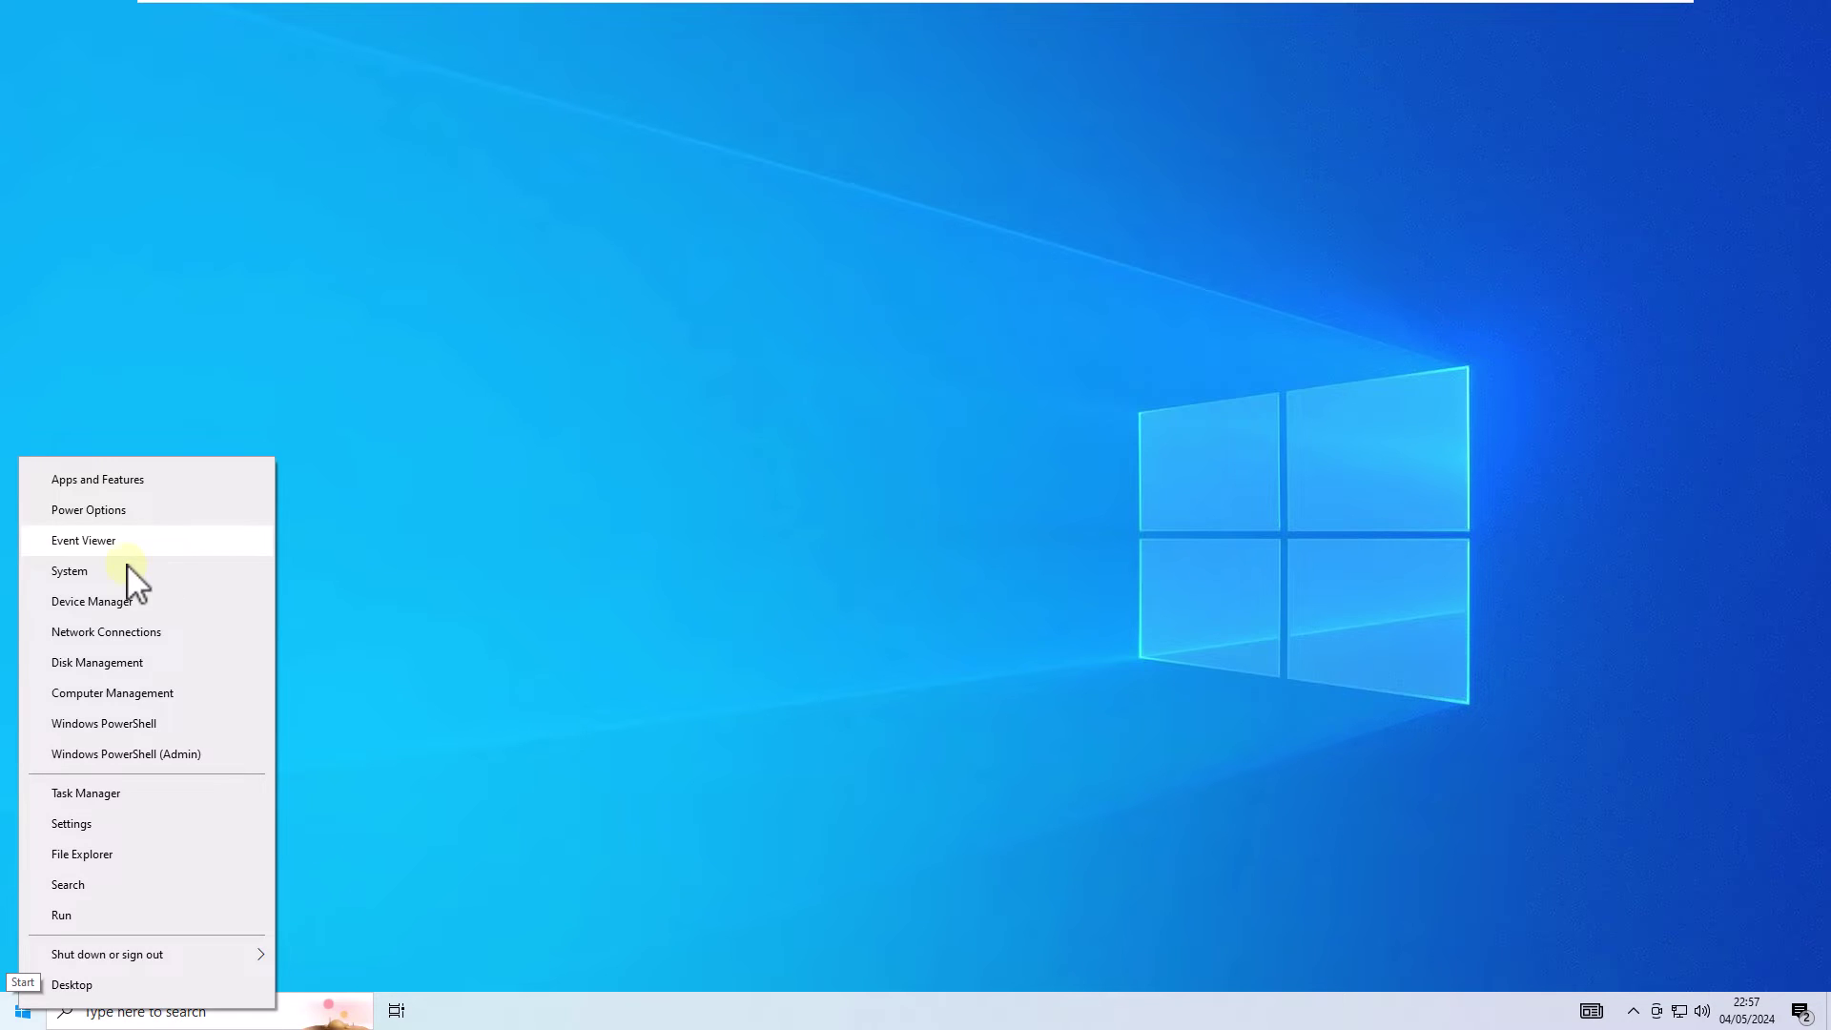
left_click(118, 604)
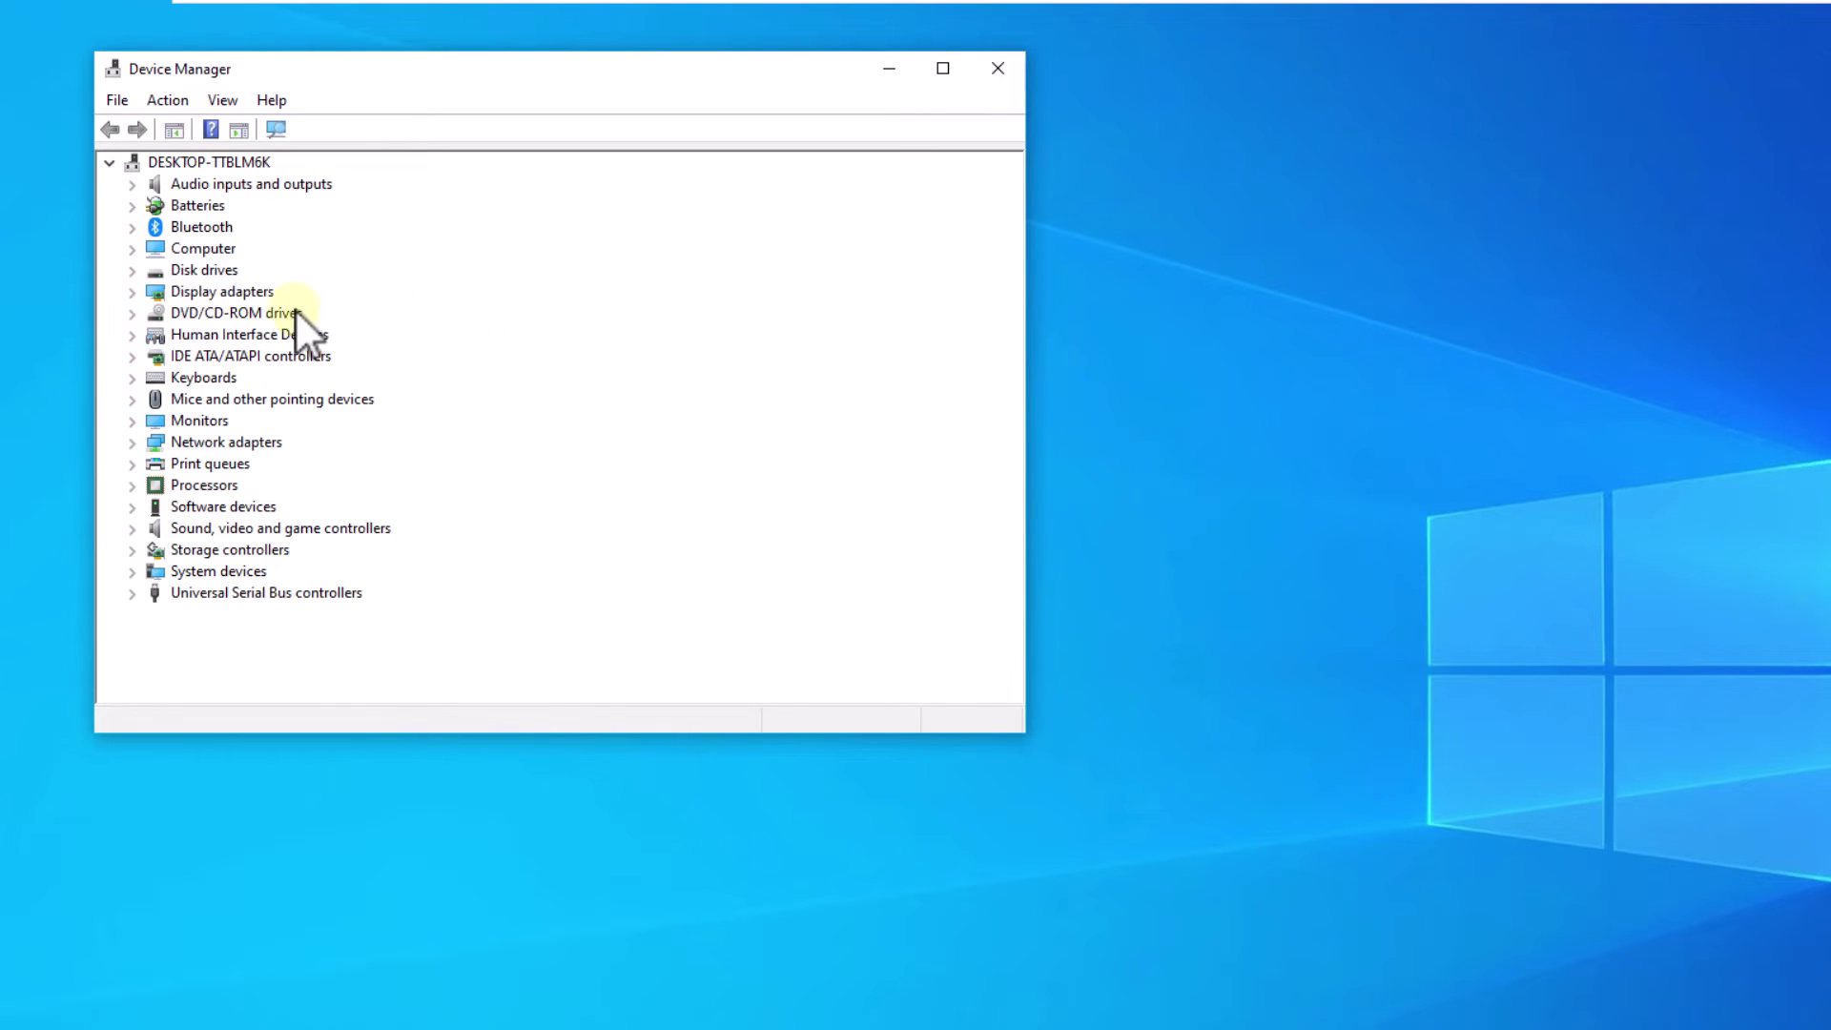
left_click(132, 292)
left_click(219, 313)
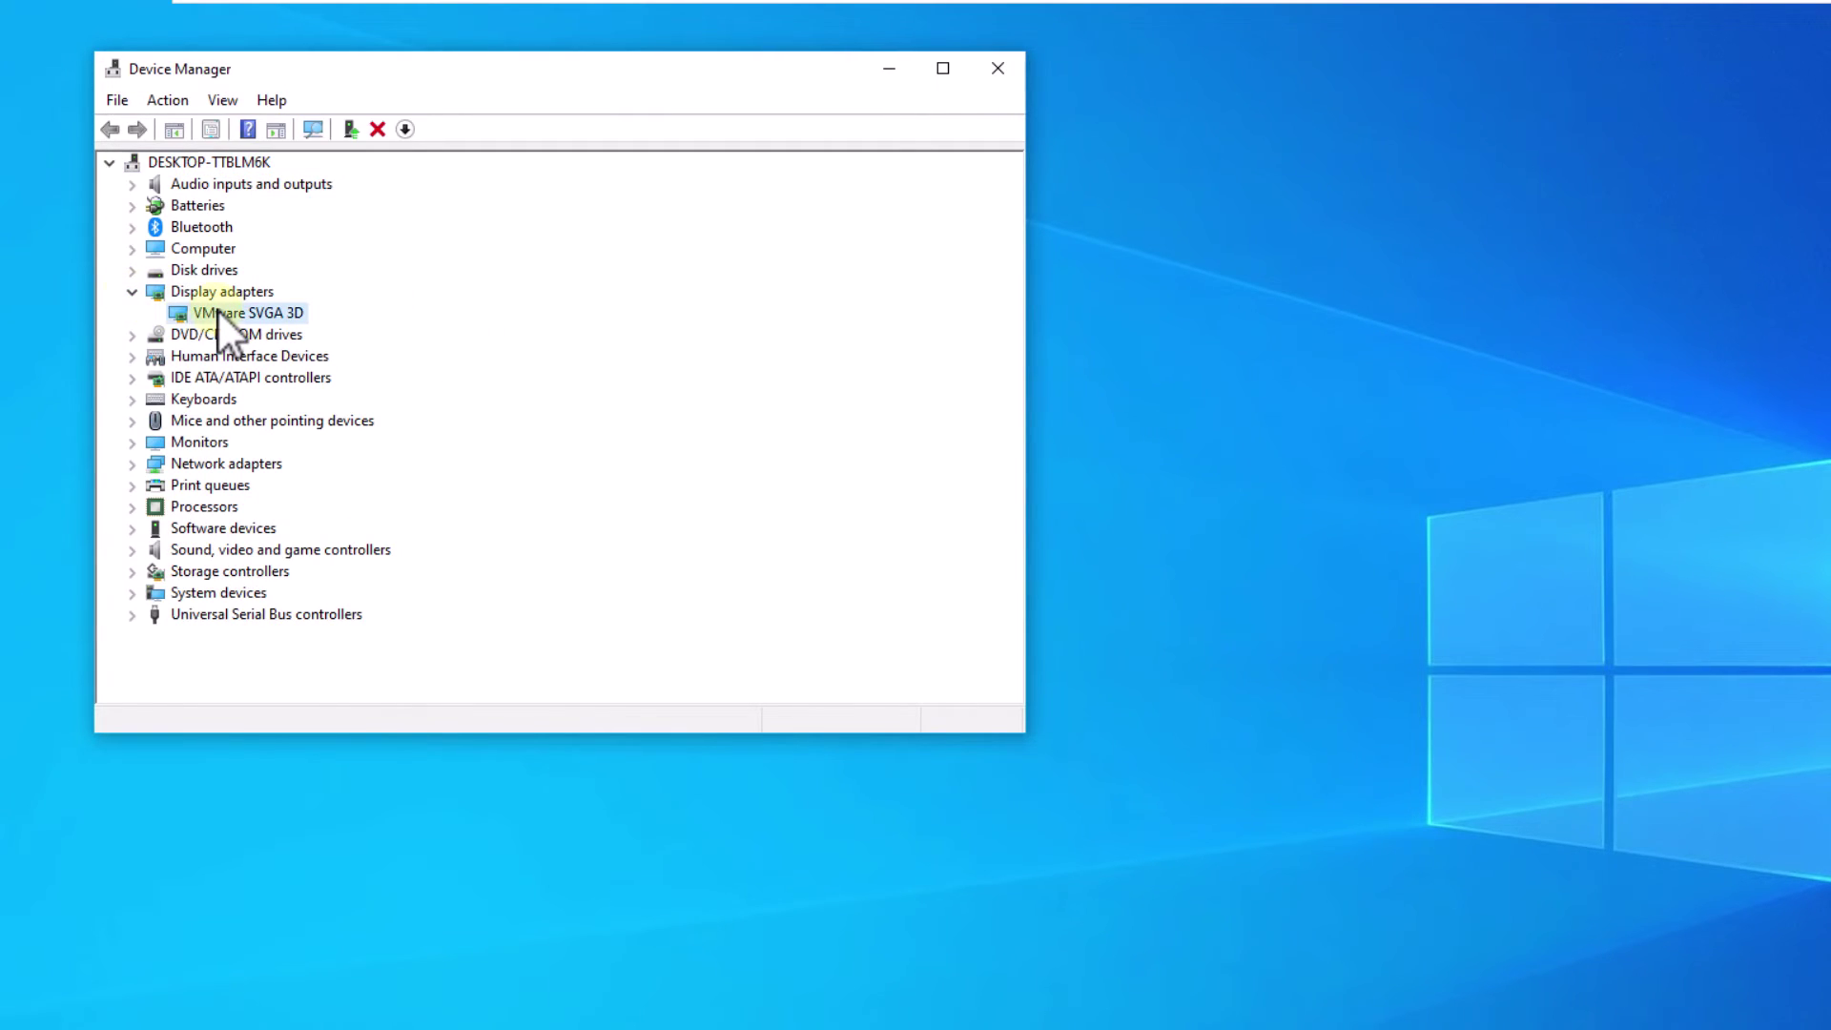
Step: Search automatically for a newer VMware SVGA 3D driver, then close Device Manager
right_click(218, 311)
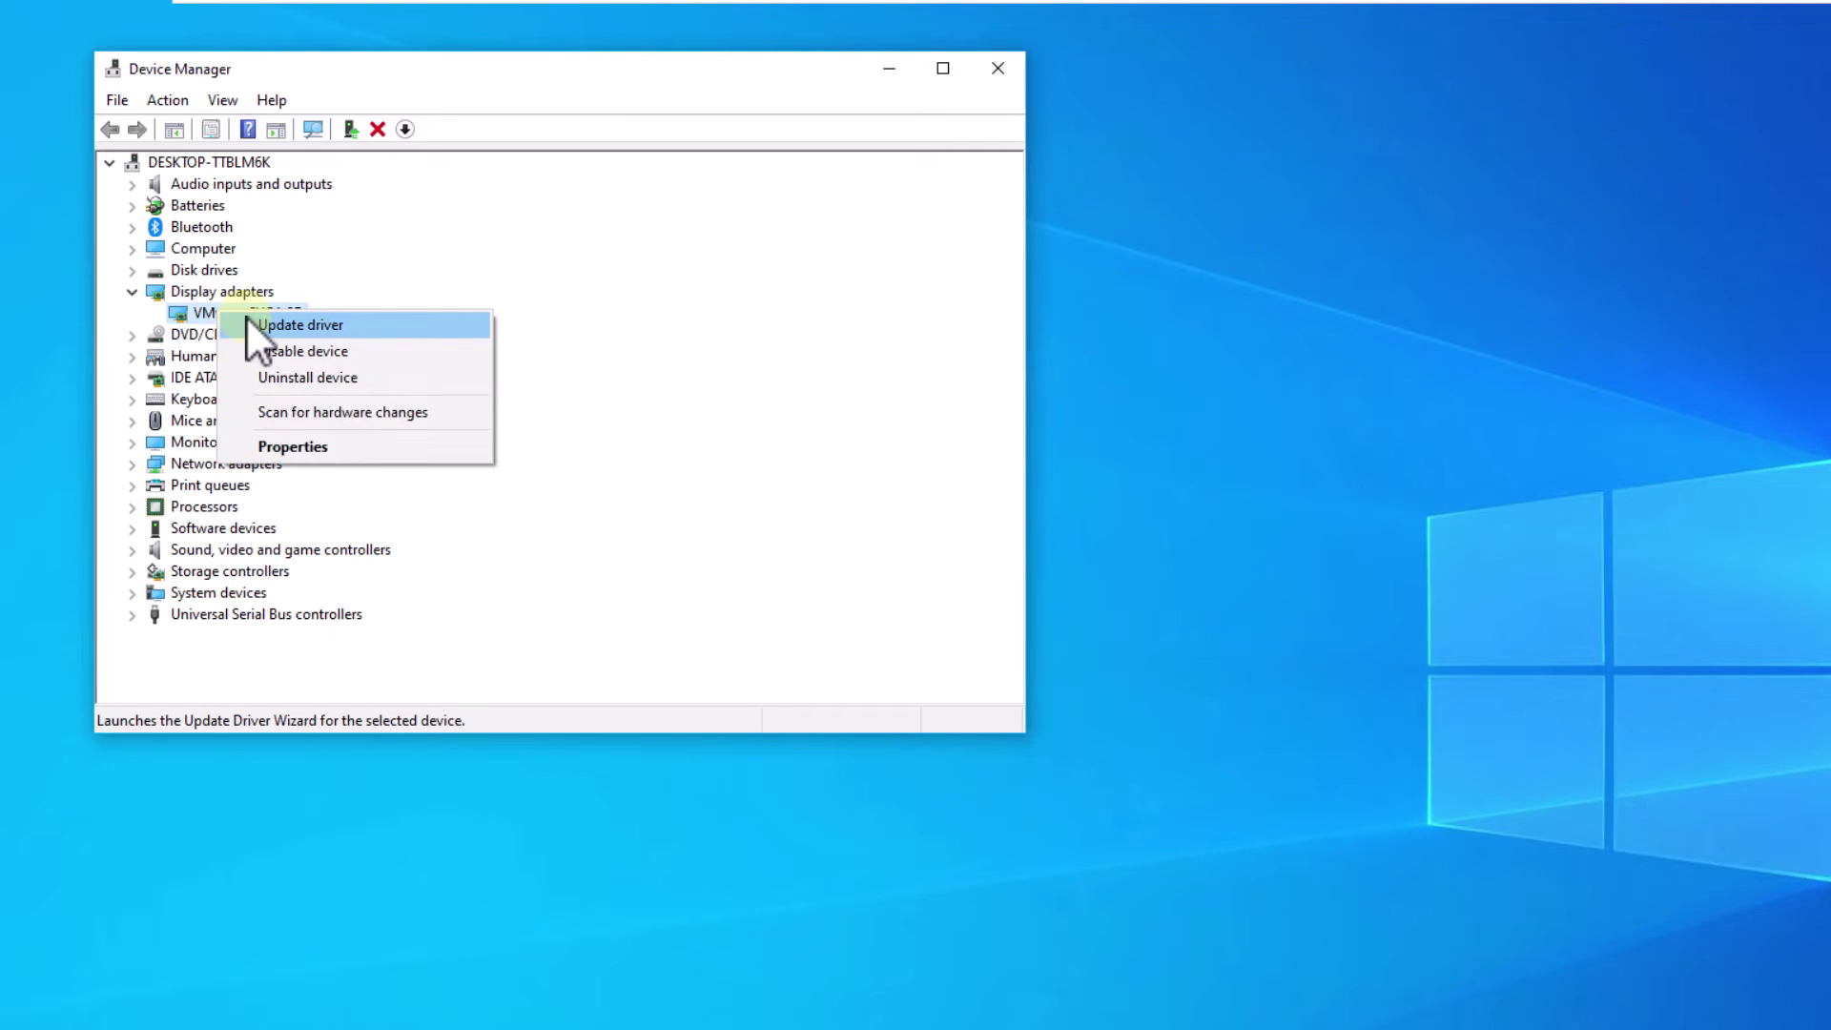
left_click(247, 321)
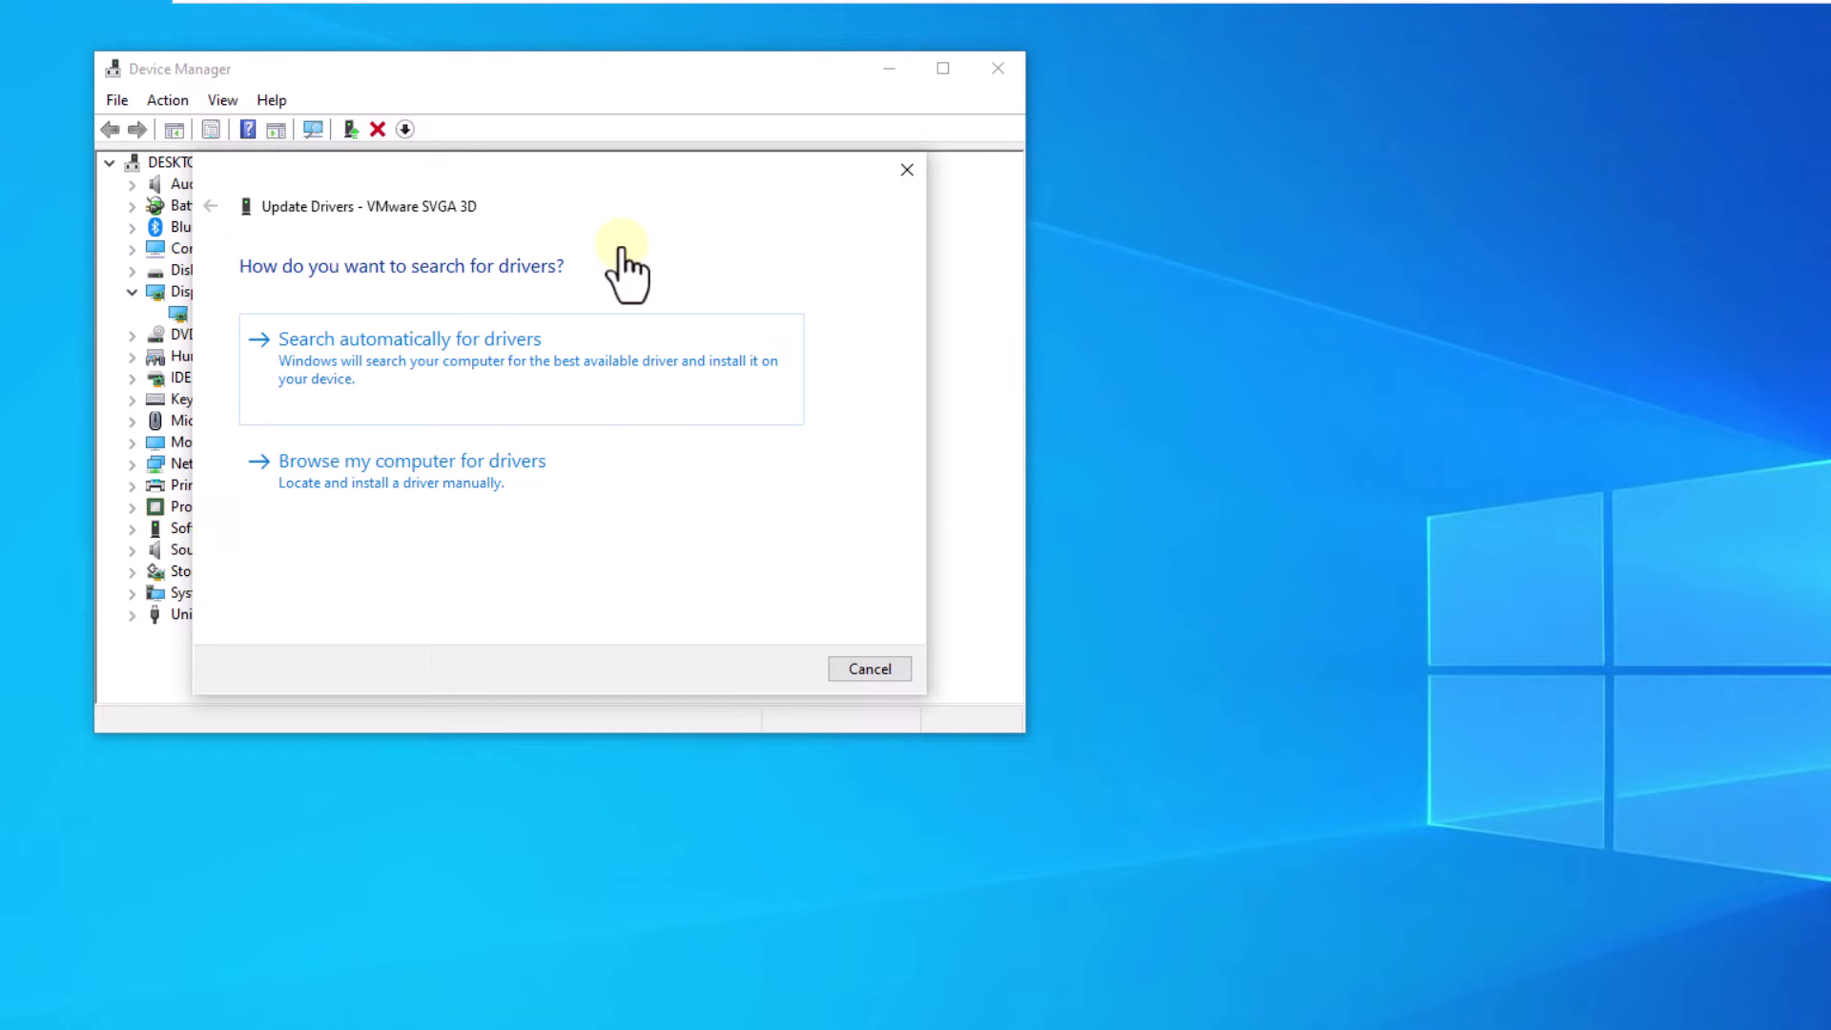
left_click(644, 393)
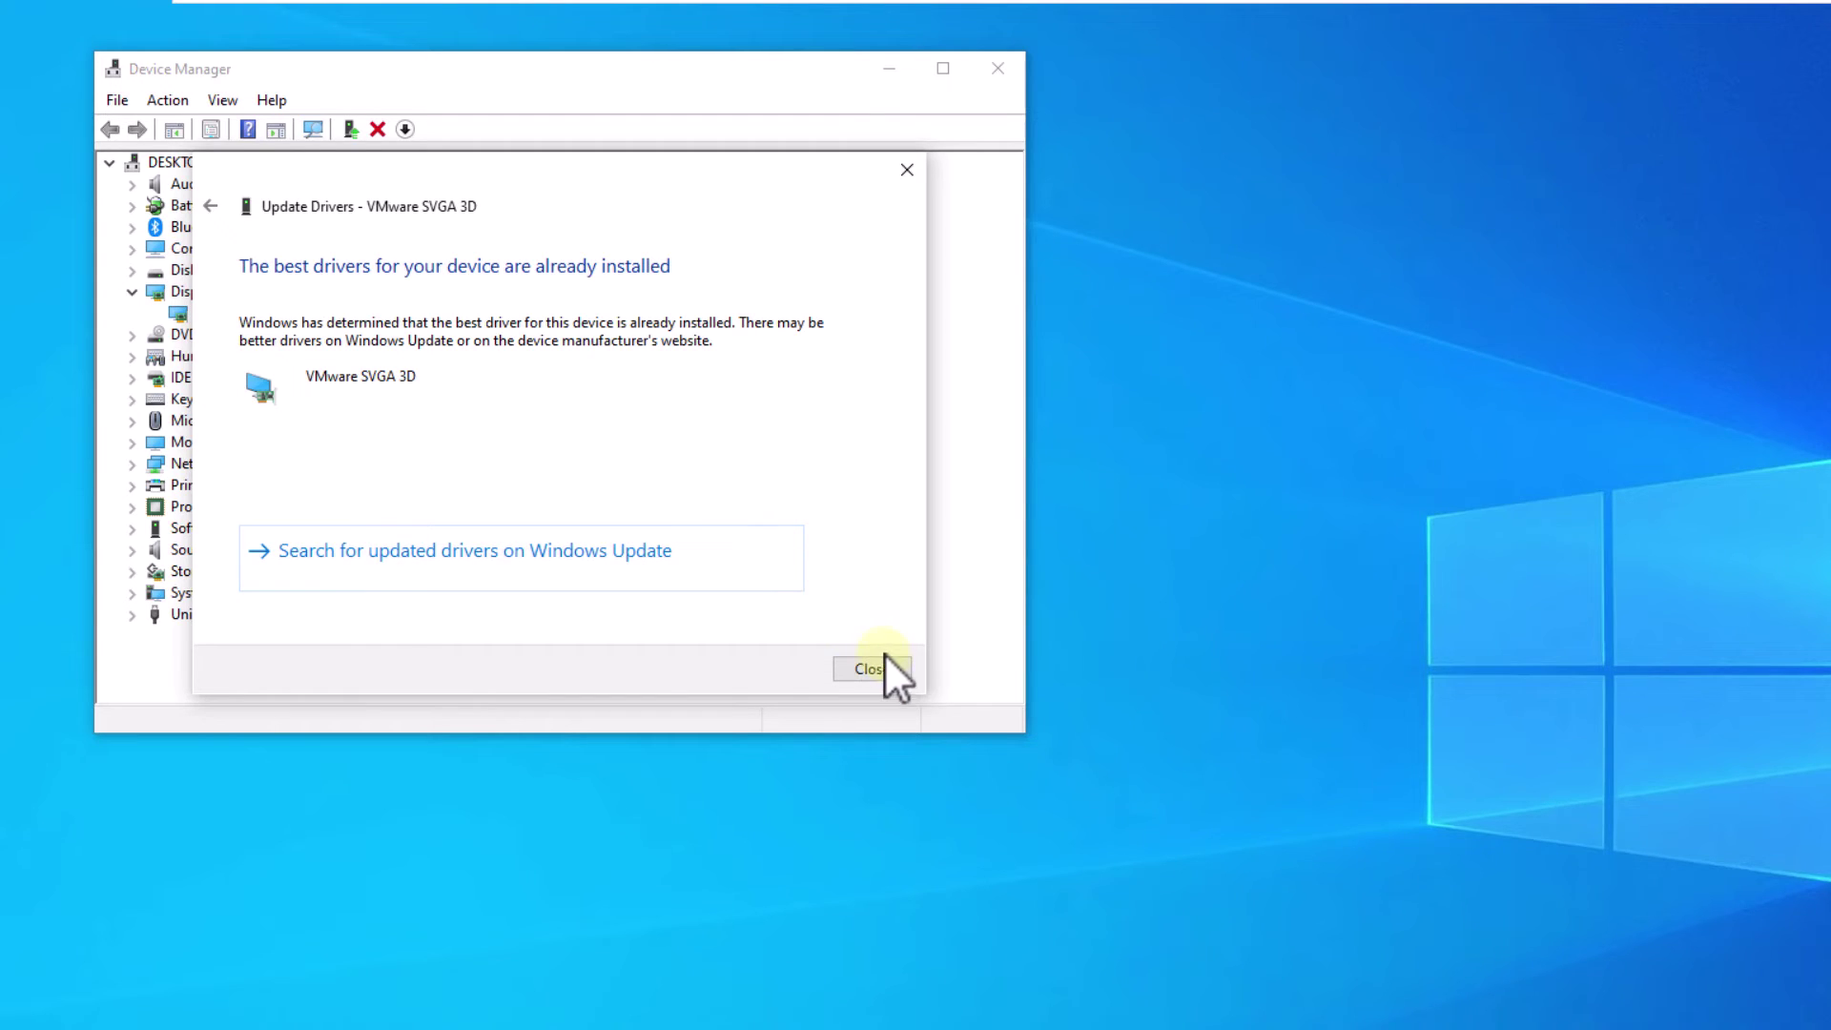
left_click(875, 667)
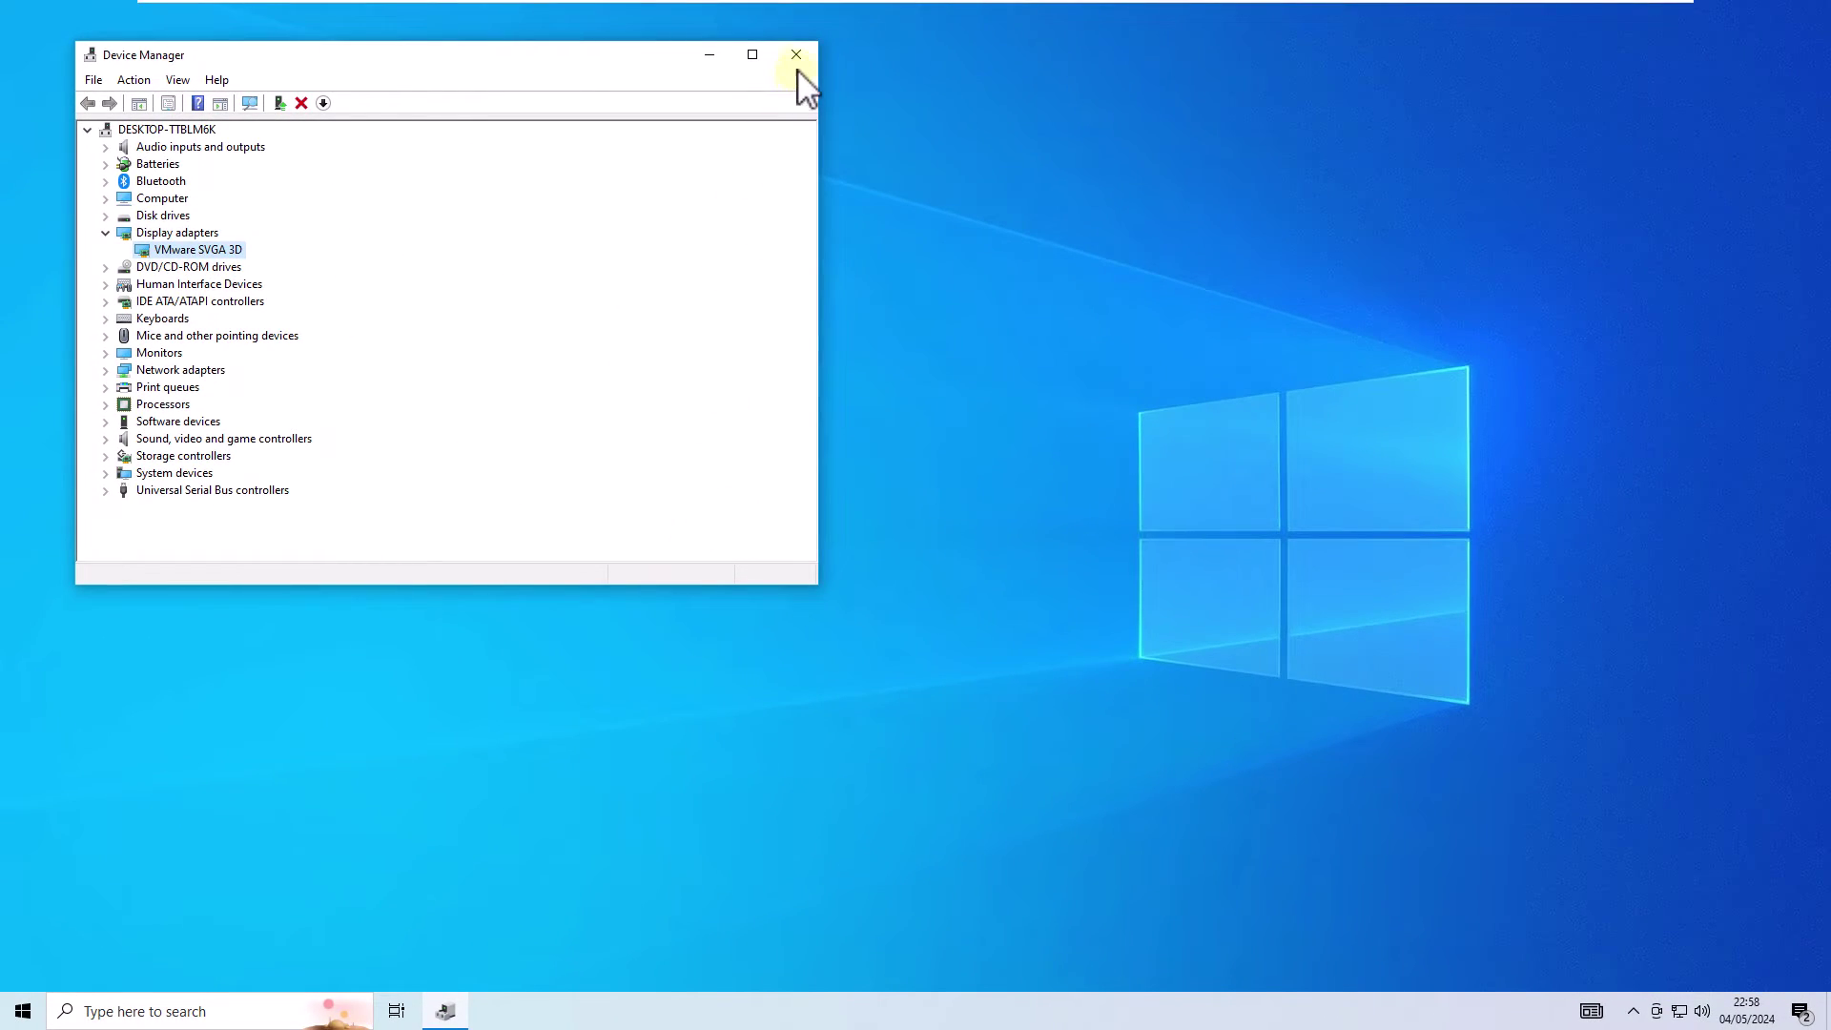
left_click(802, 53)
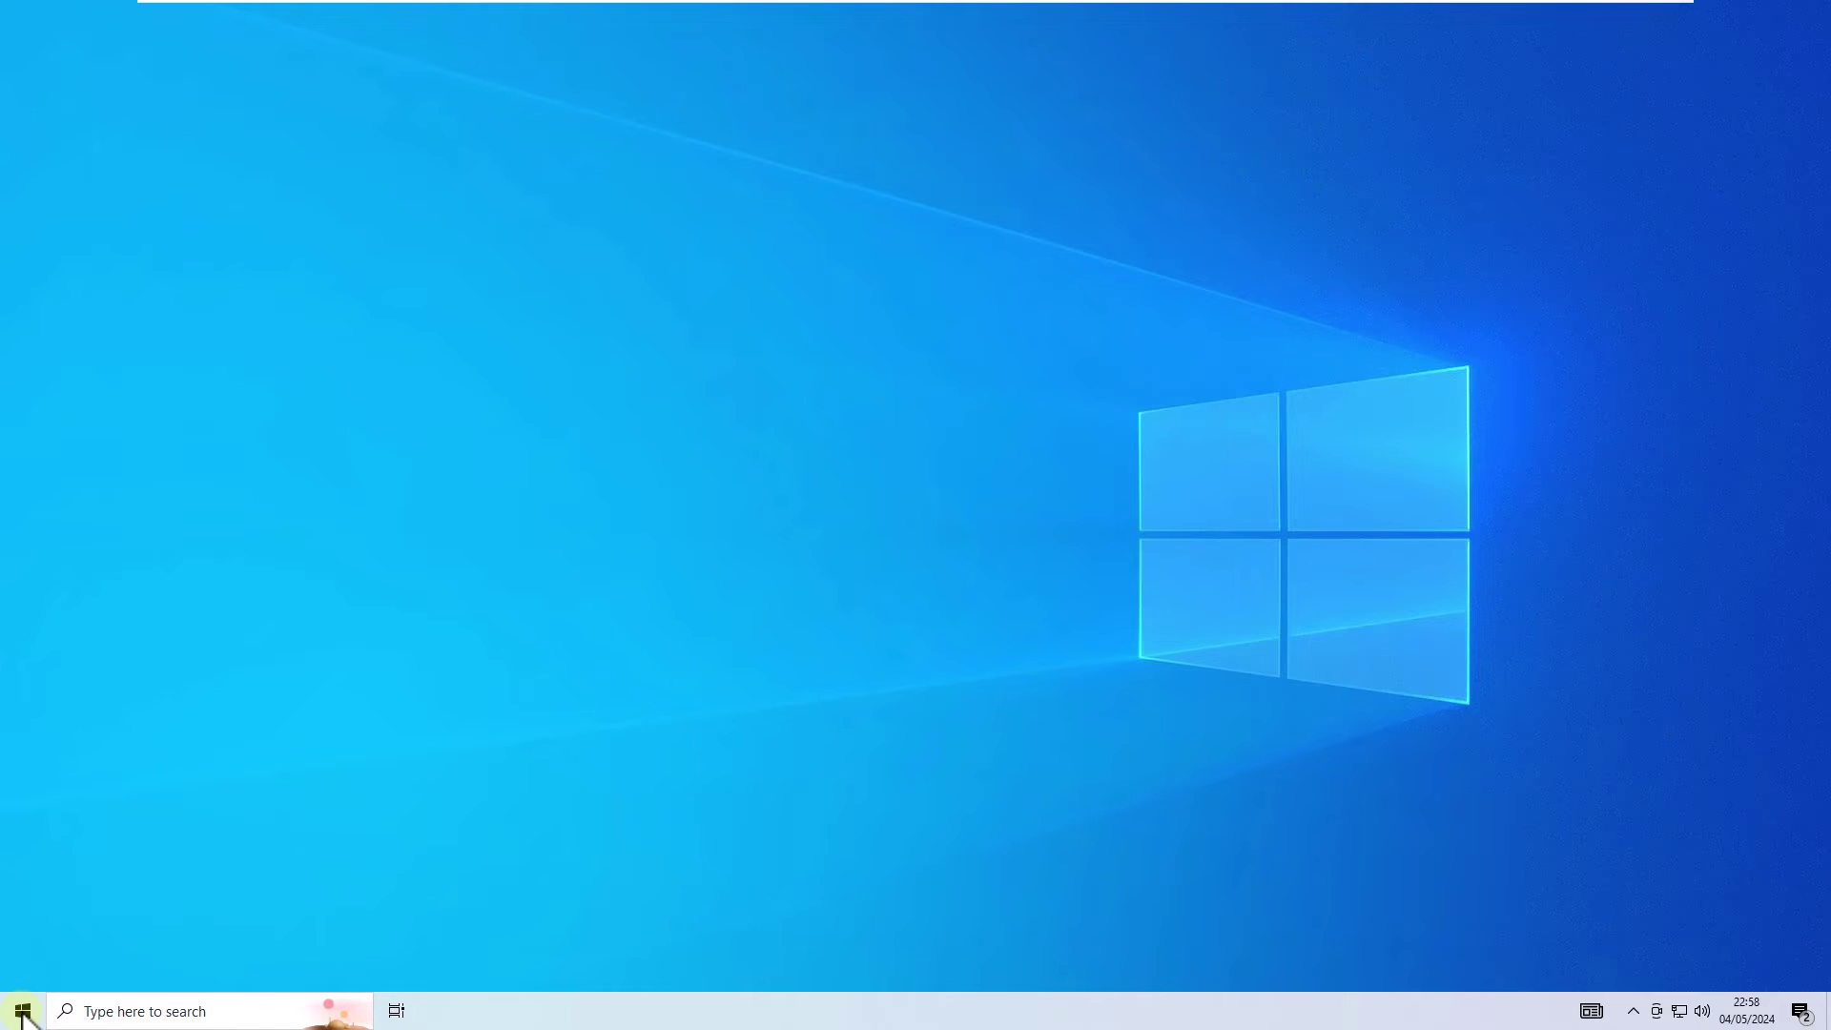
Step: Reopen Device Manager from the Win+X quick-link menu
right_click(207, 768)
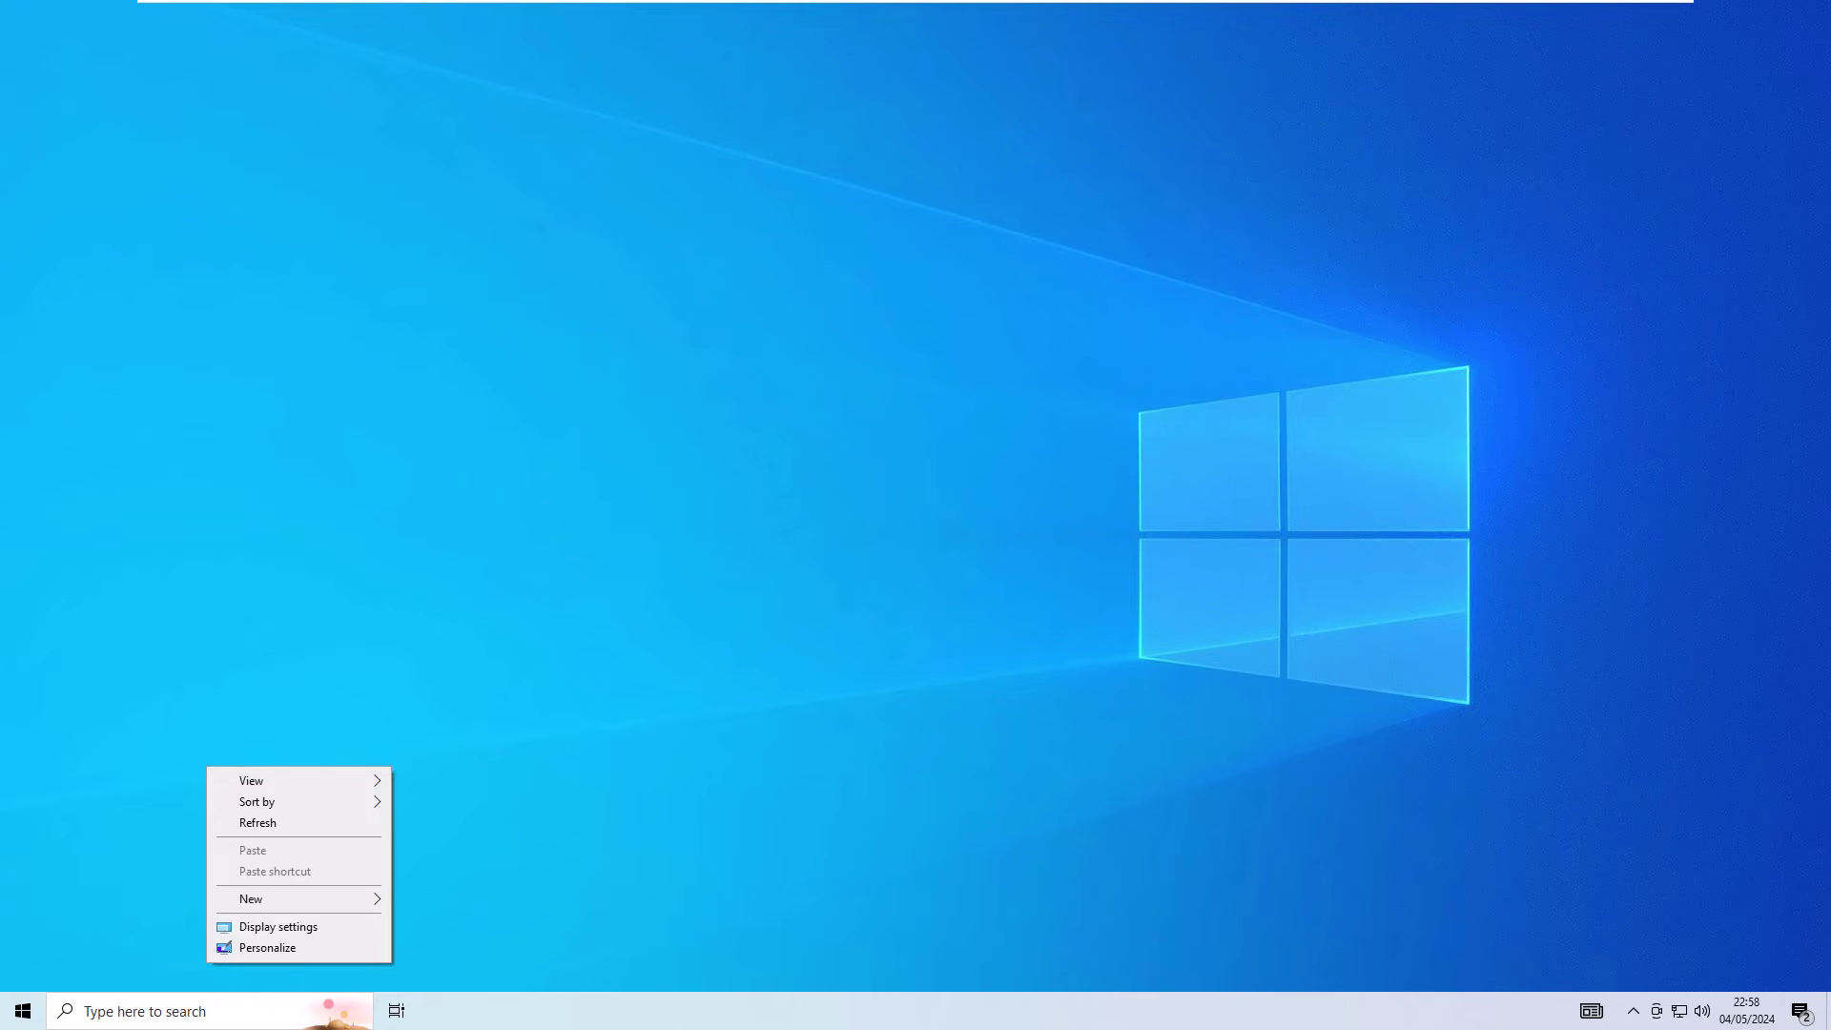
key("super+x")
left_click(169, 602)
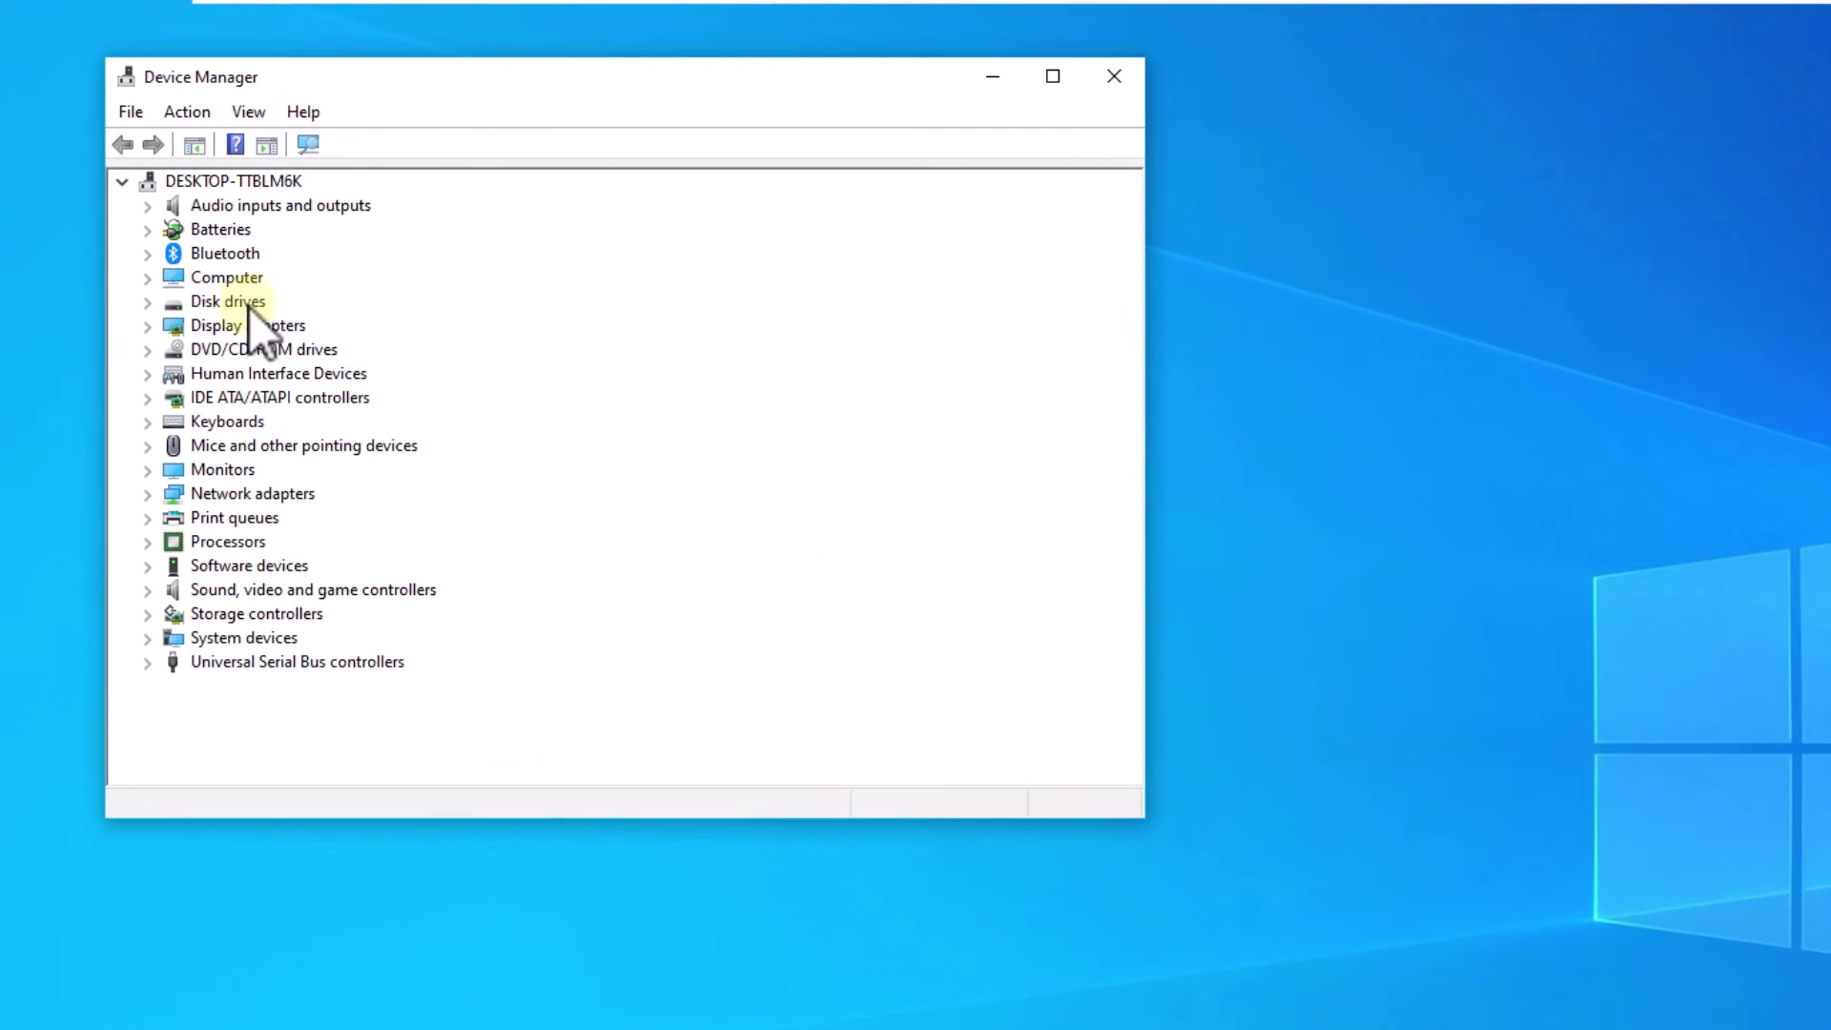
Step: Choose Uninstall device for VMware SVGA 3D under Display adapters
left_click(147, 327)
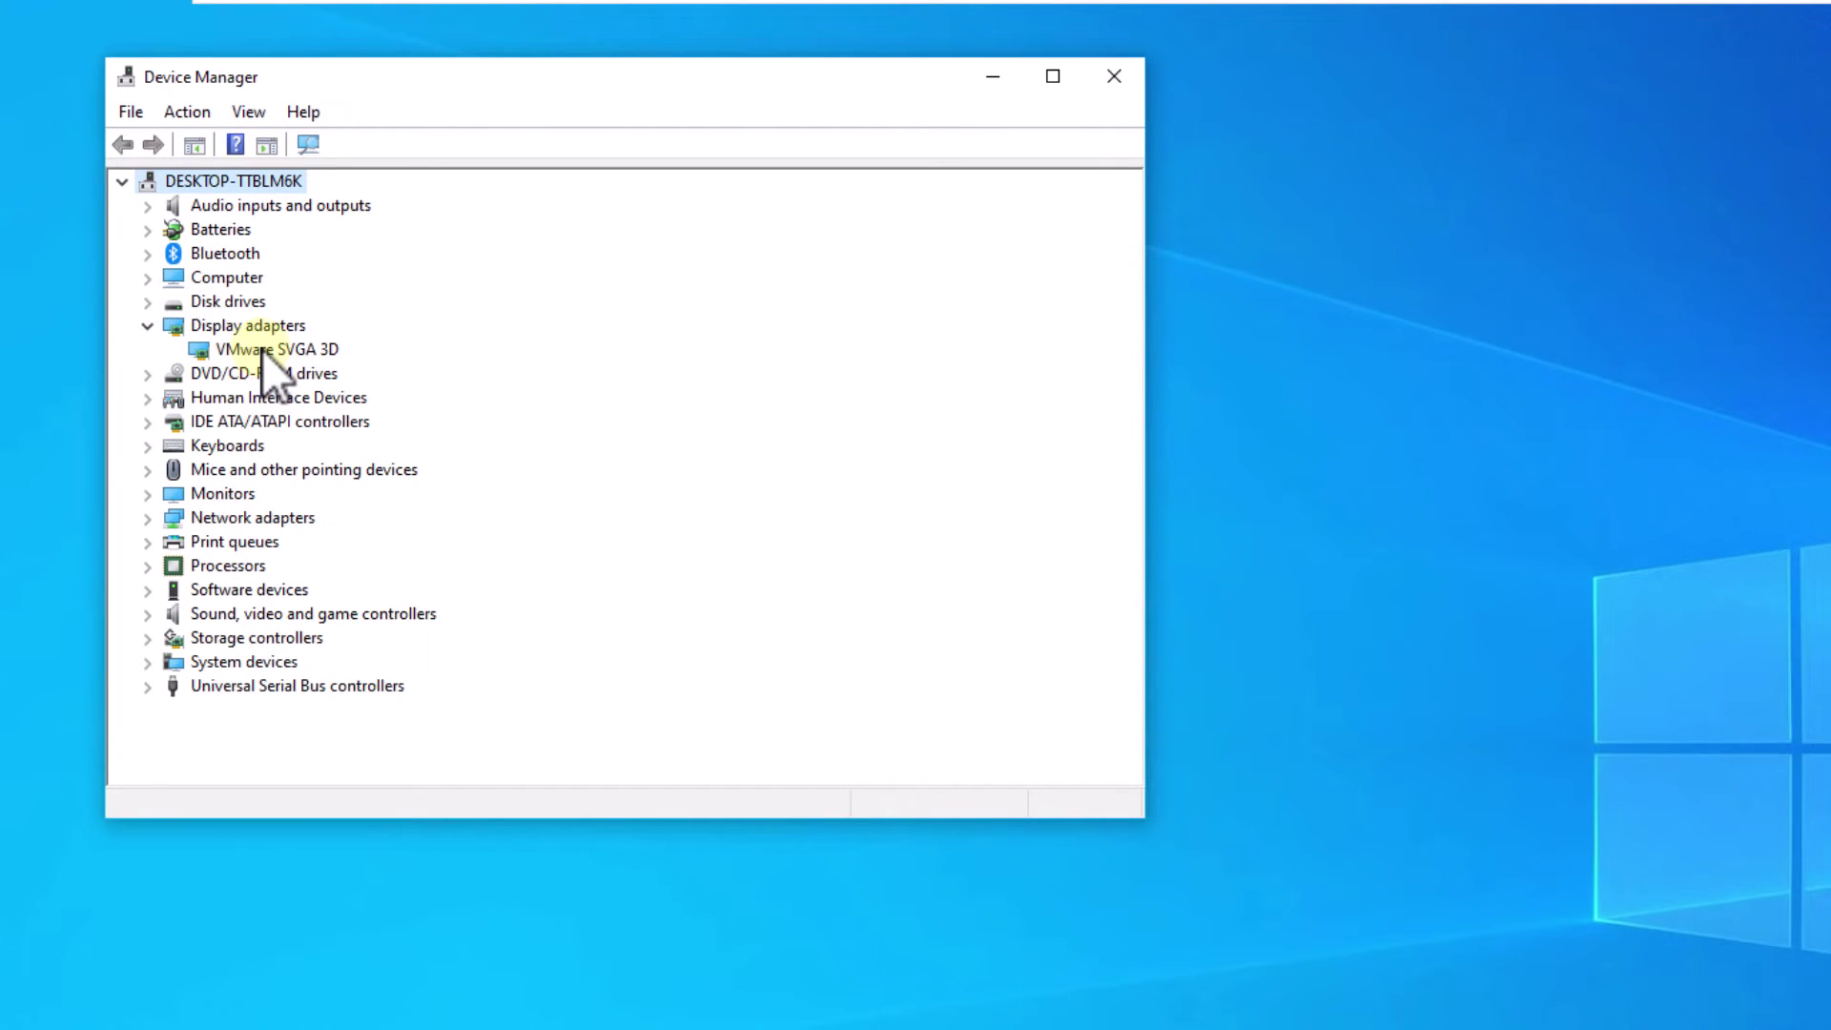
right_click(219, 349)
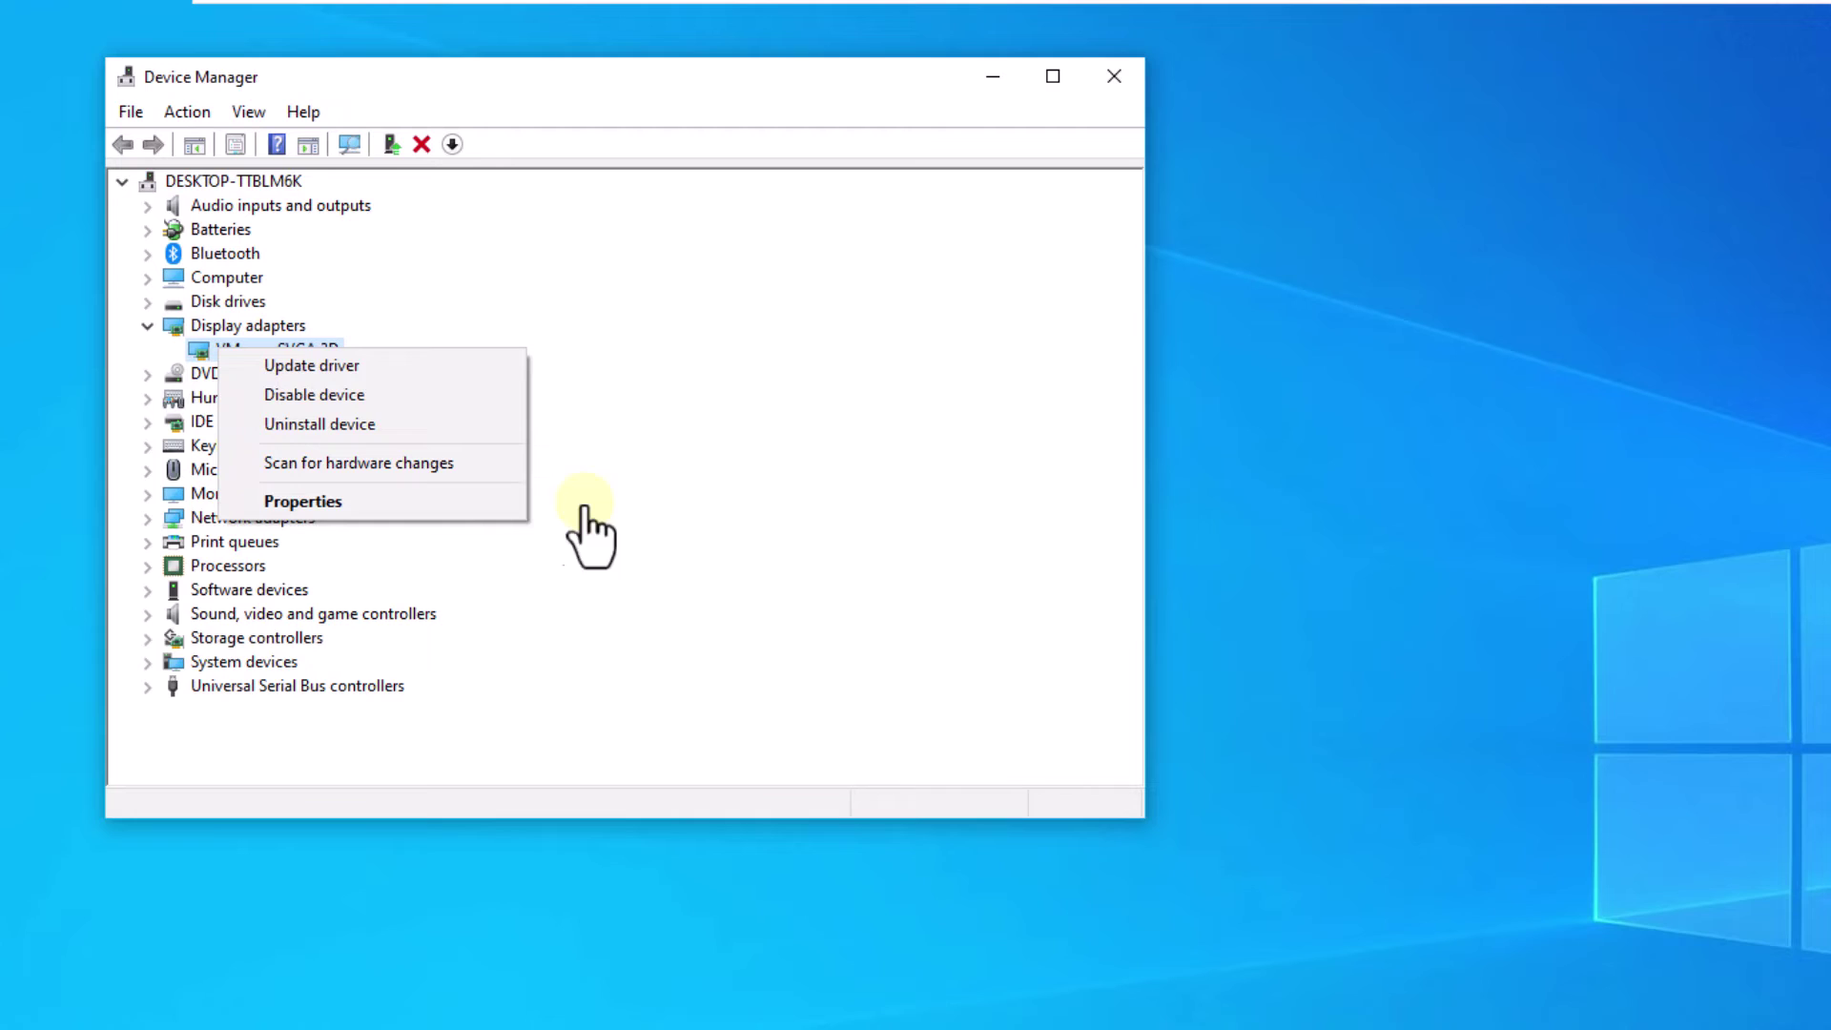
left_click(418, 426)
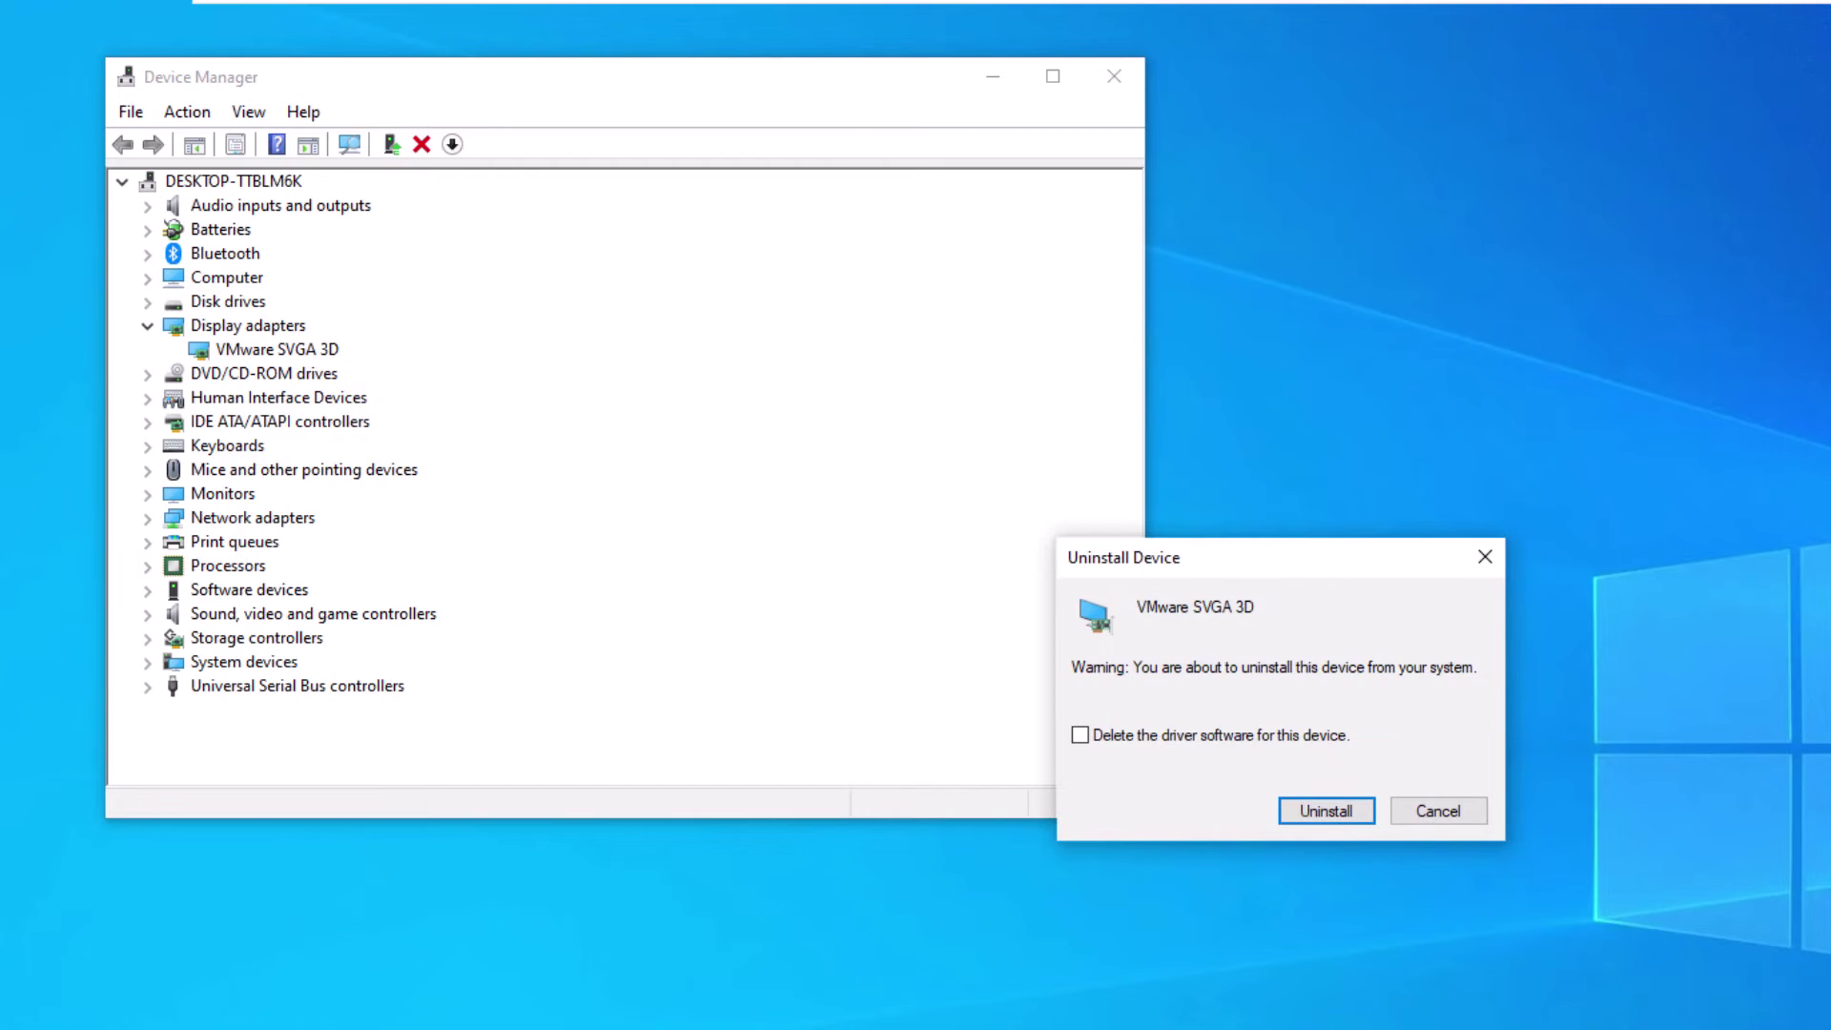
Step: Confirm the VMware SVGA 3D uninstall and scan for hardware changes to reinstall it
key("Return")
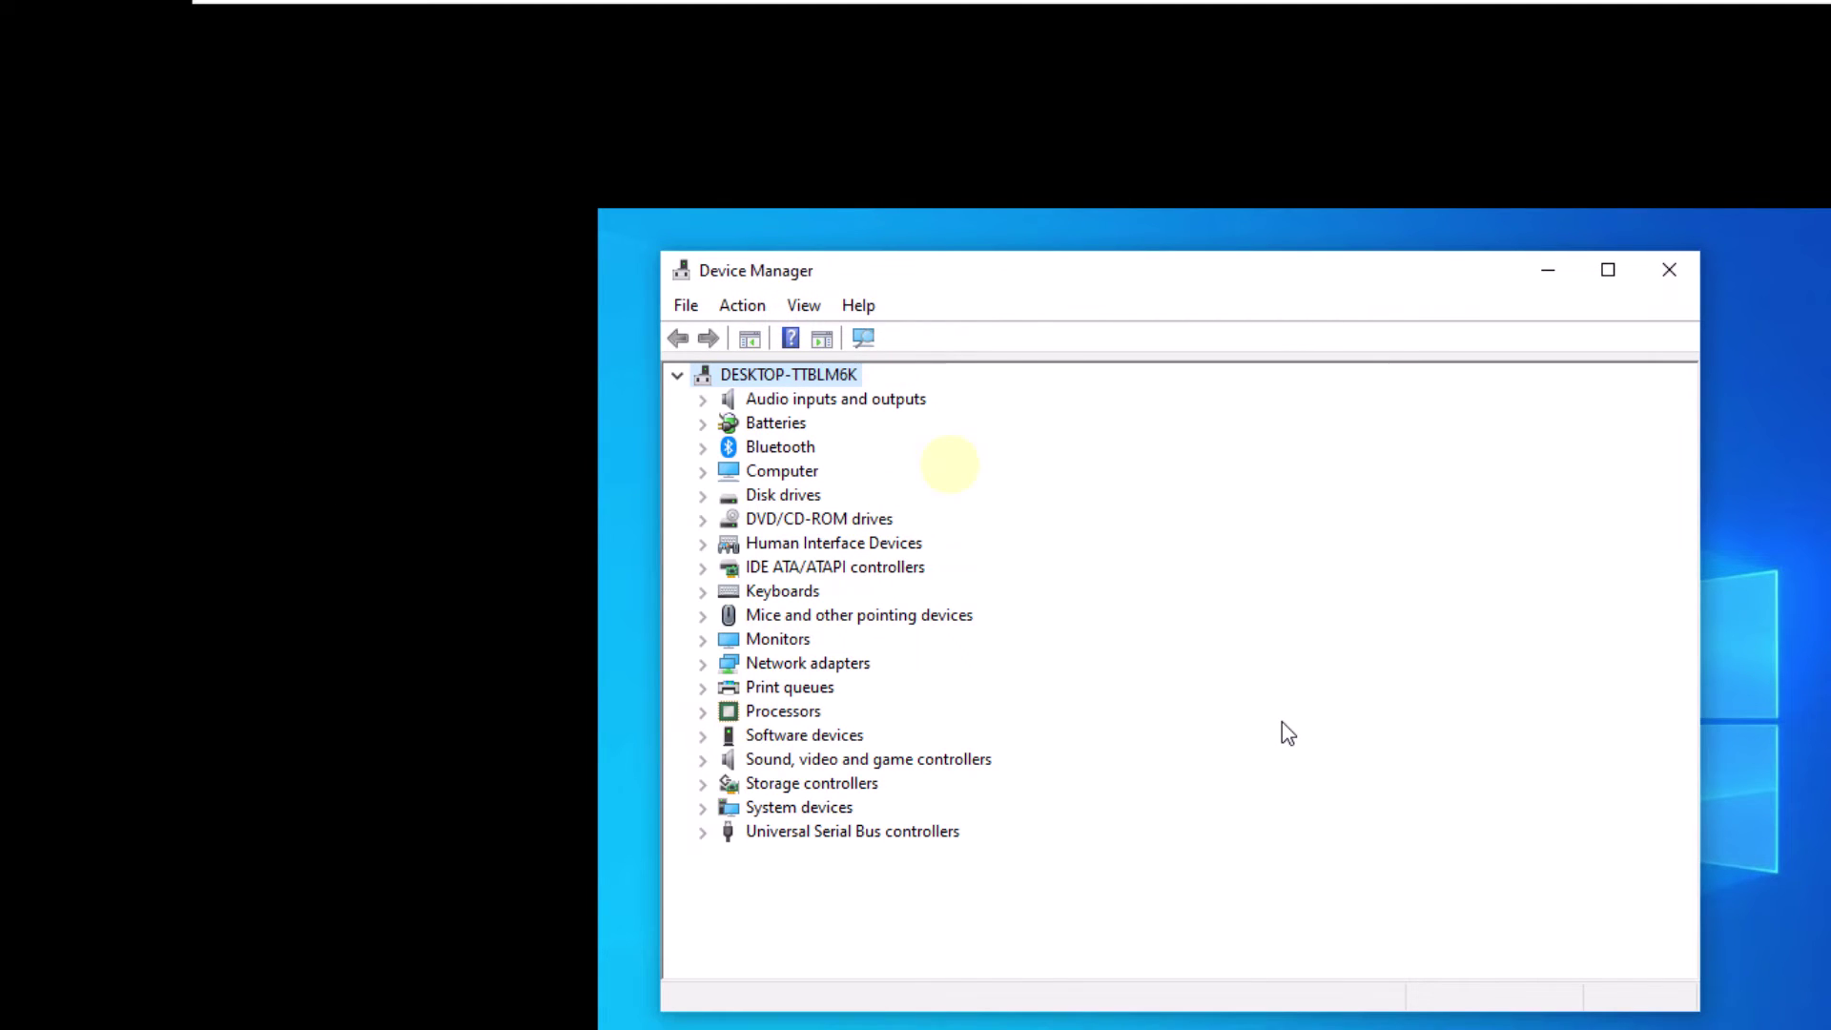
key("alt+a")
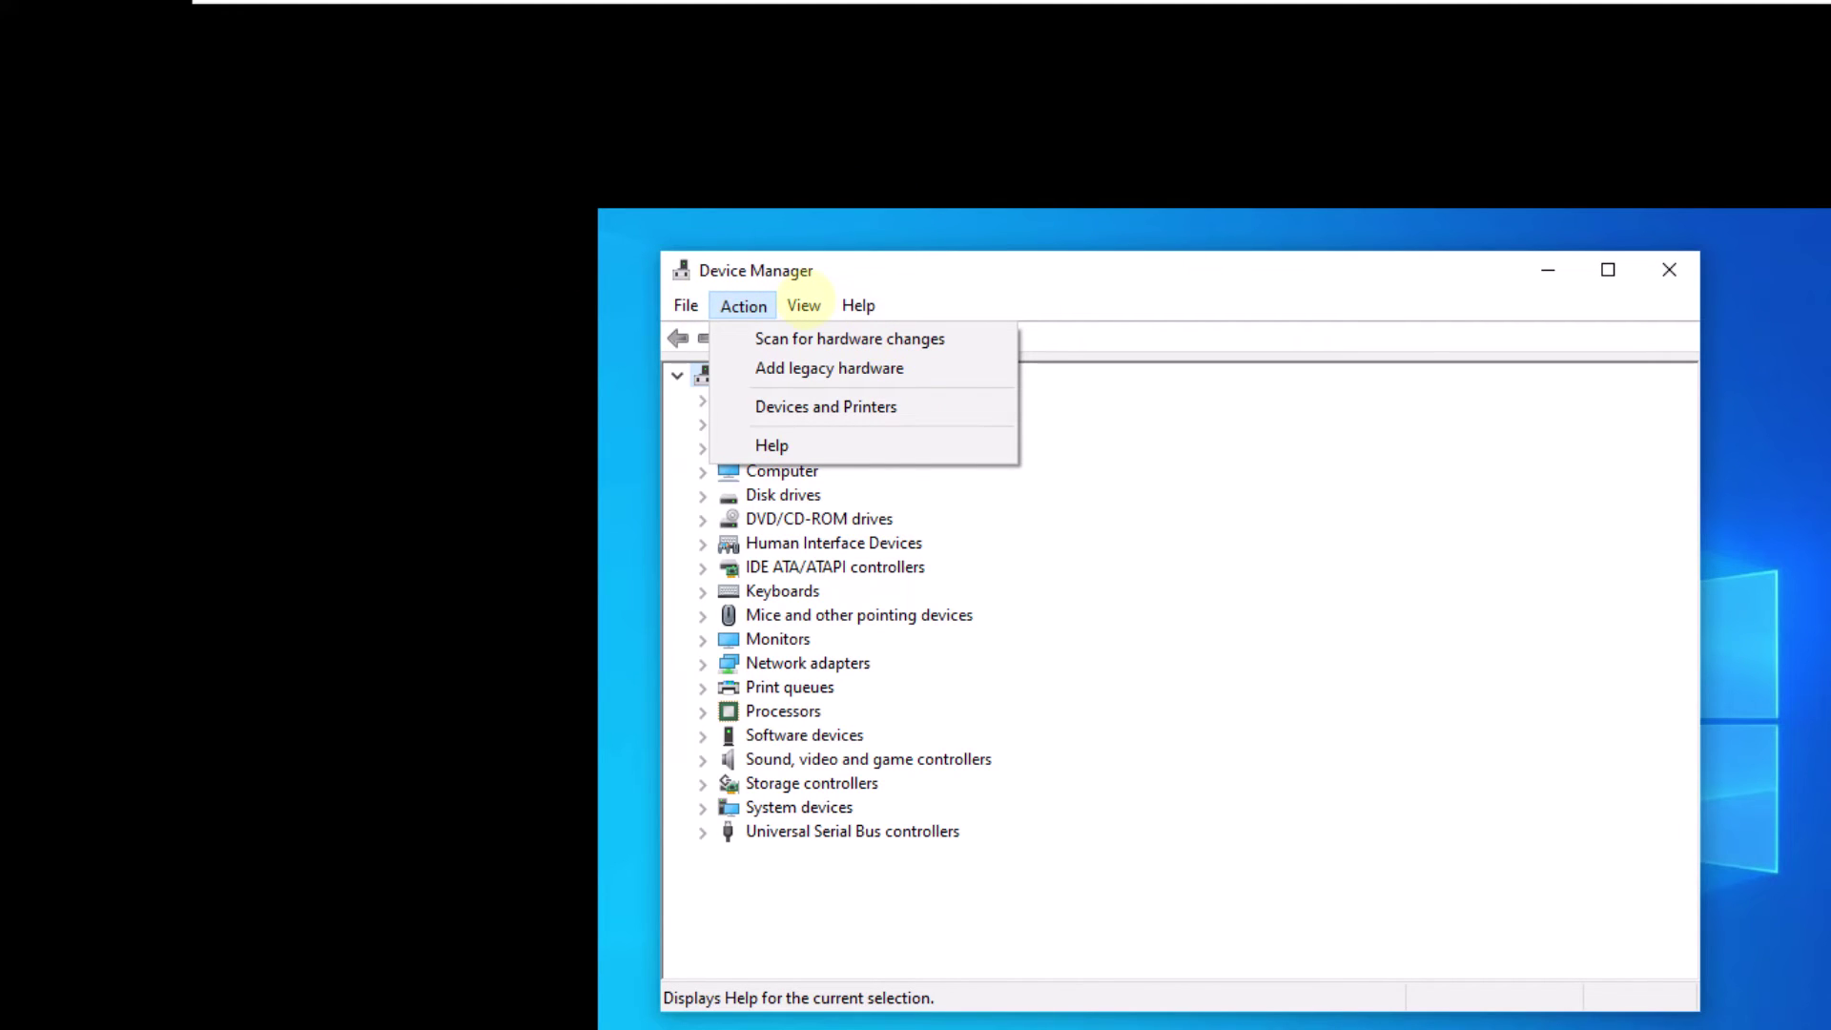
left_click(753, 336)
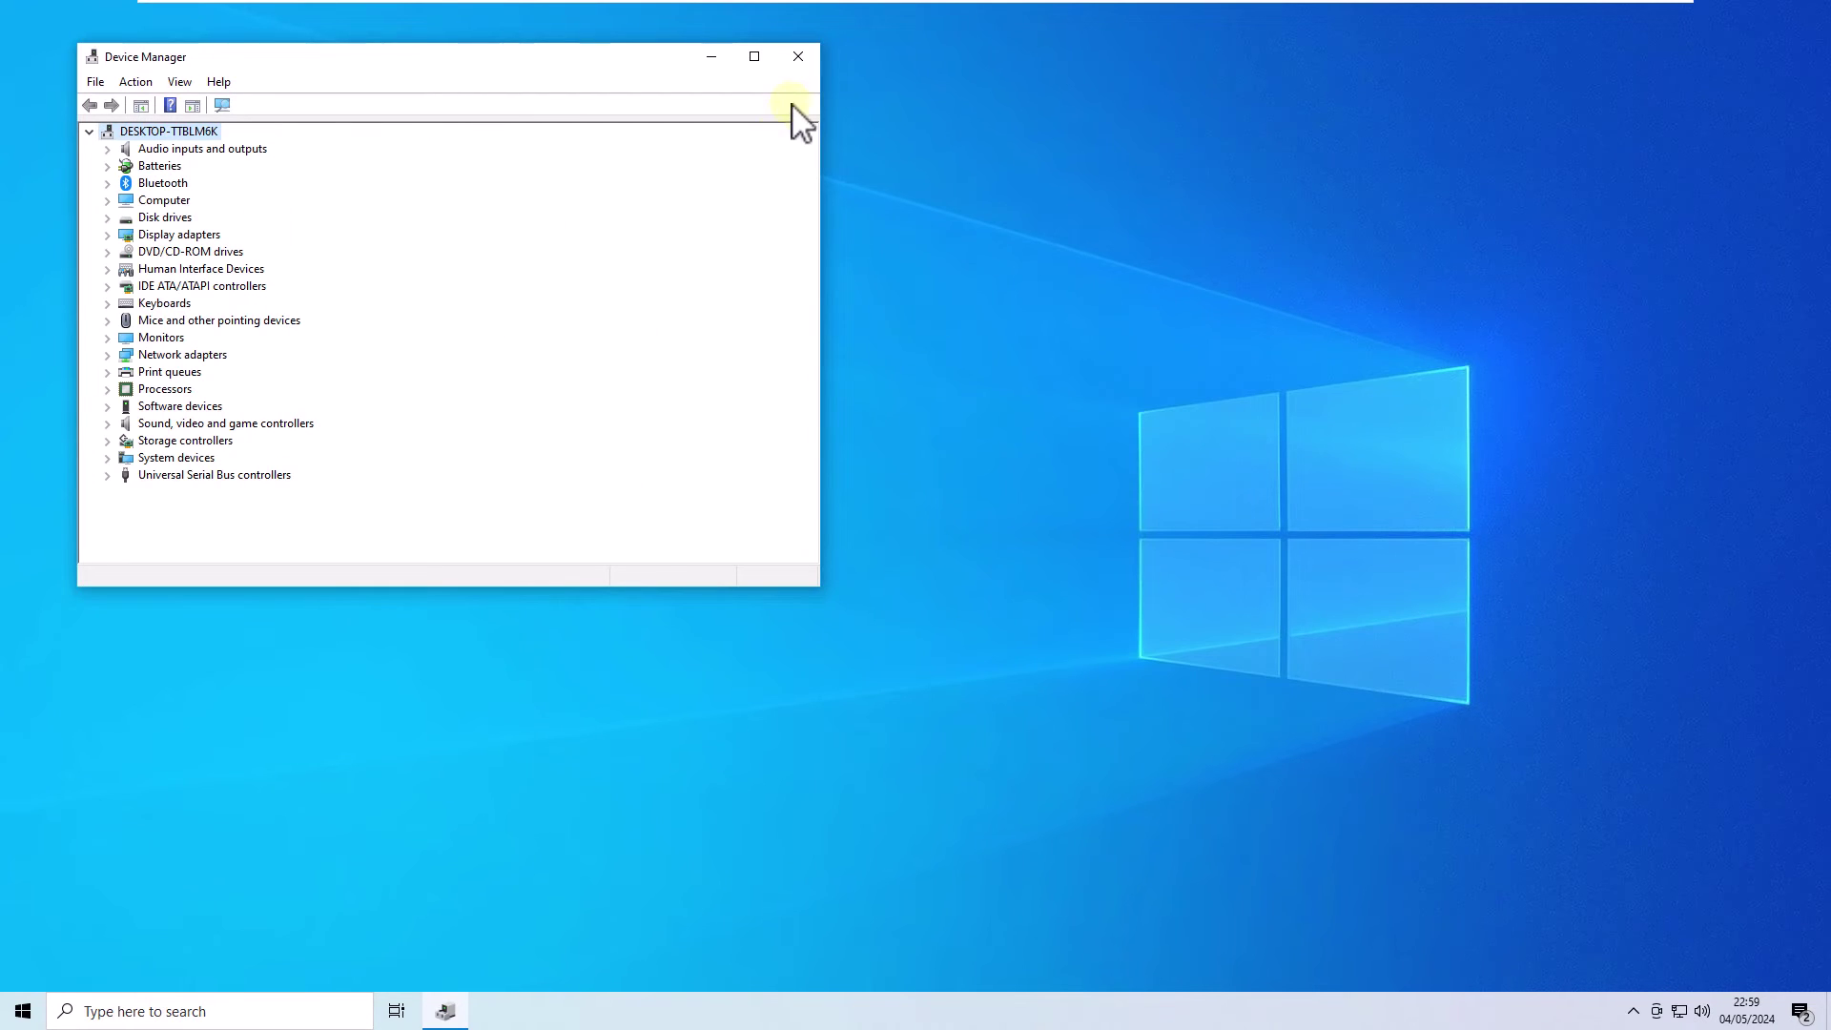
Step: Close the Device Manager window
left_click(798, 57)
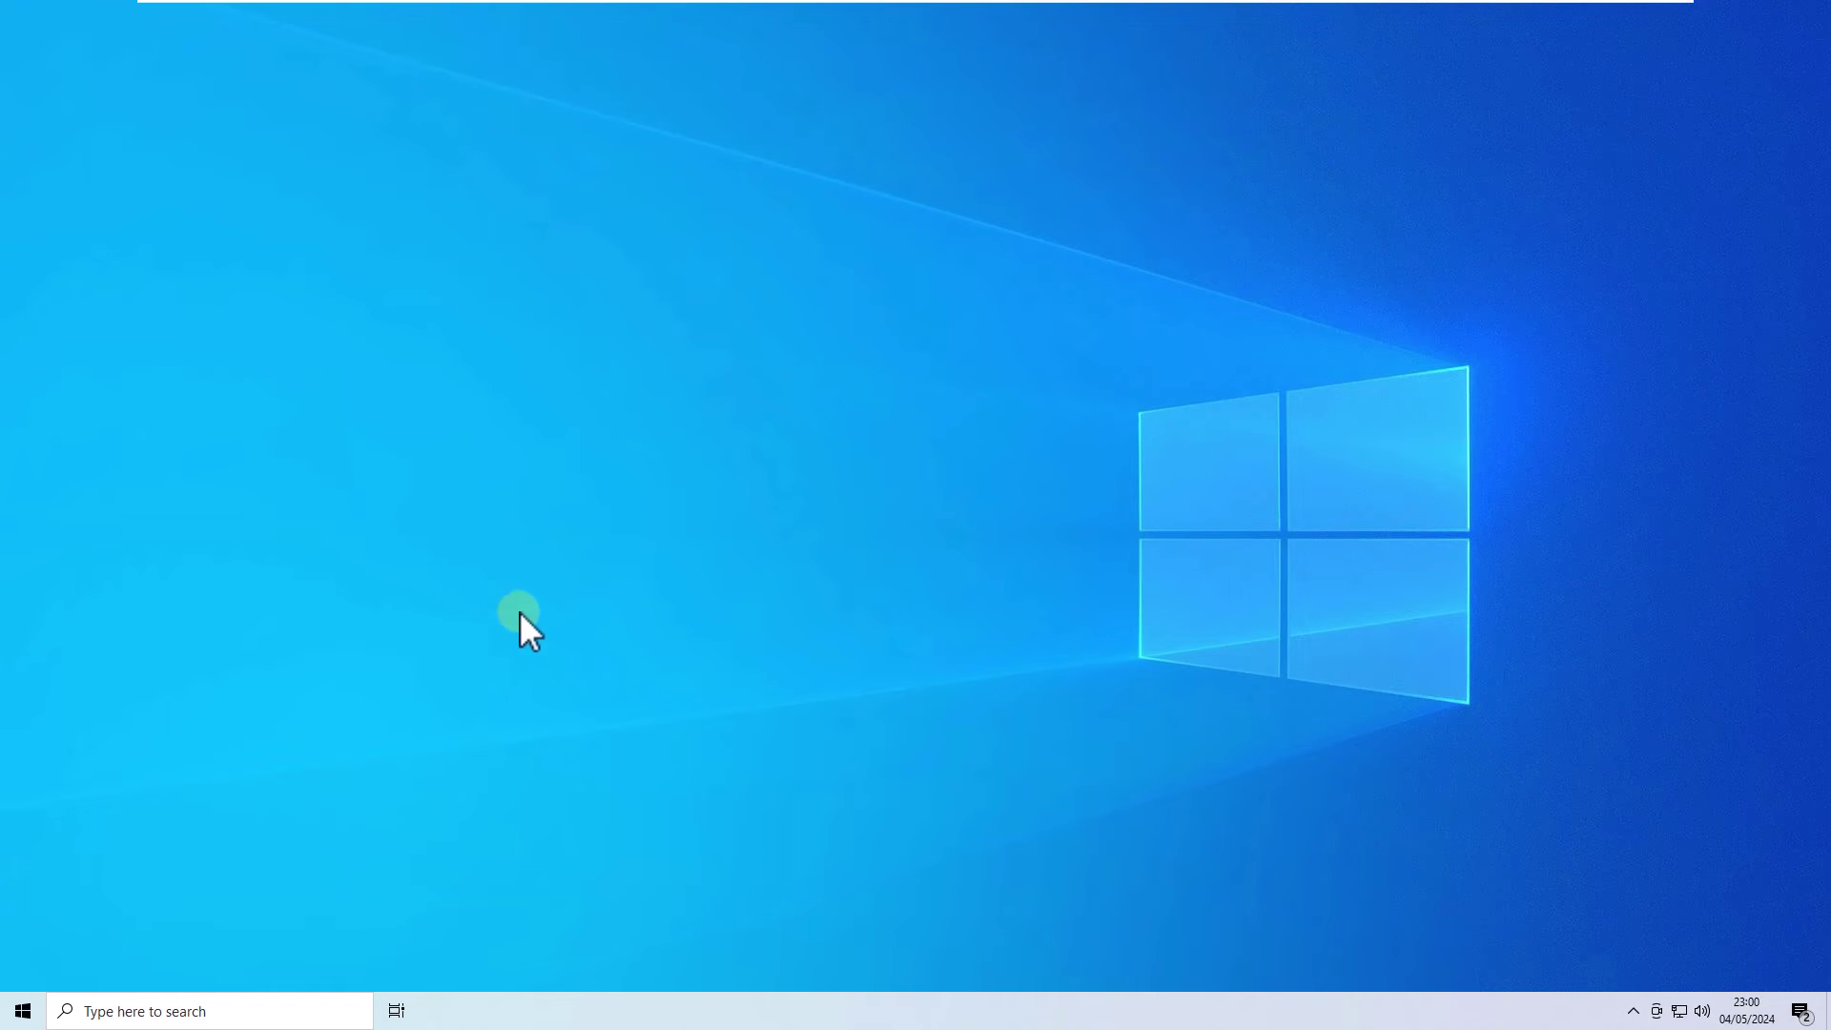
Step: Open the Properties of the Solvetic (E:) drive from This PC
key("super+e")
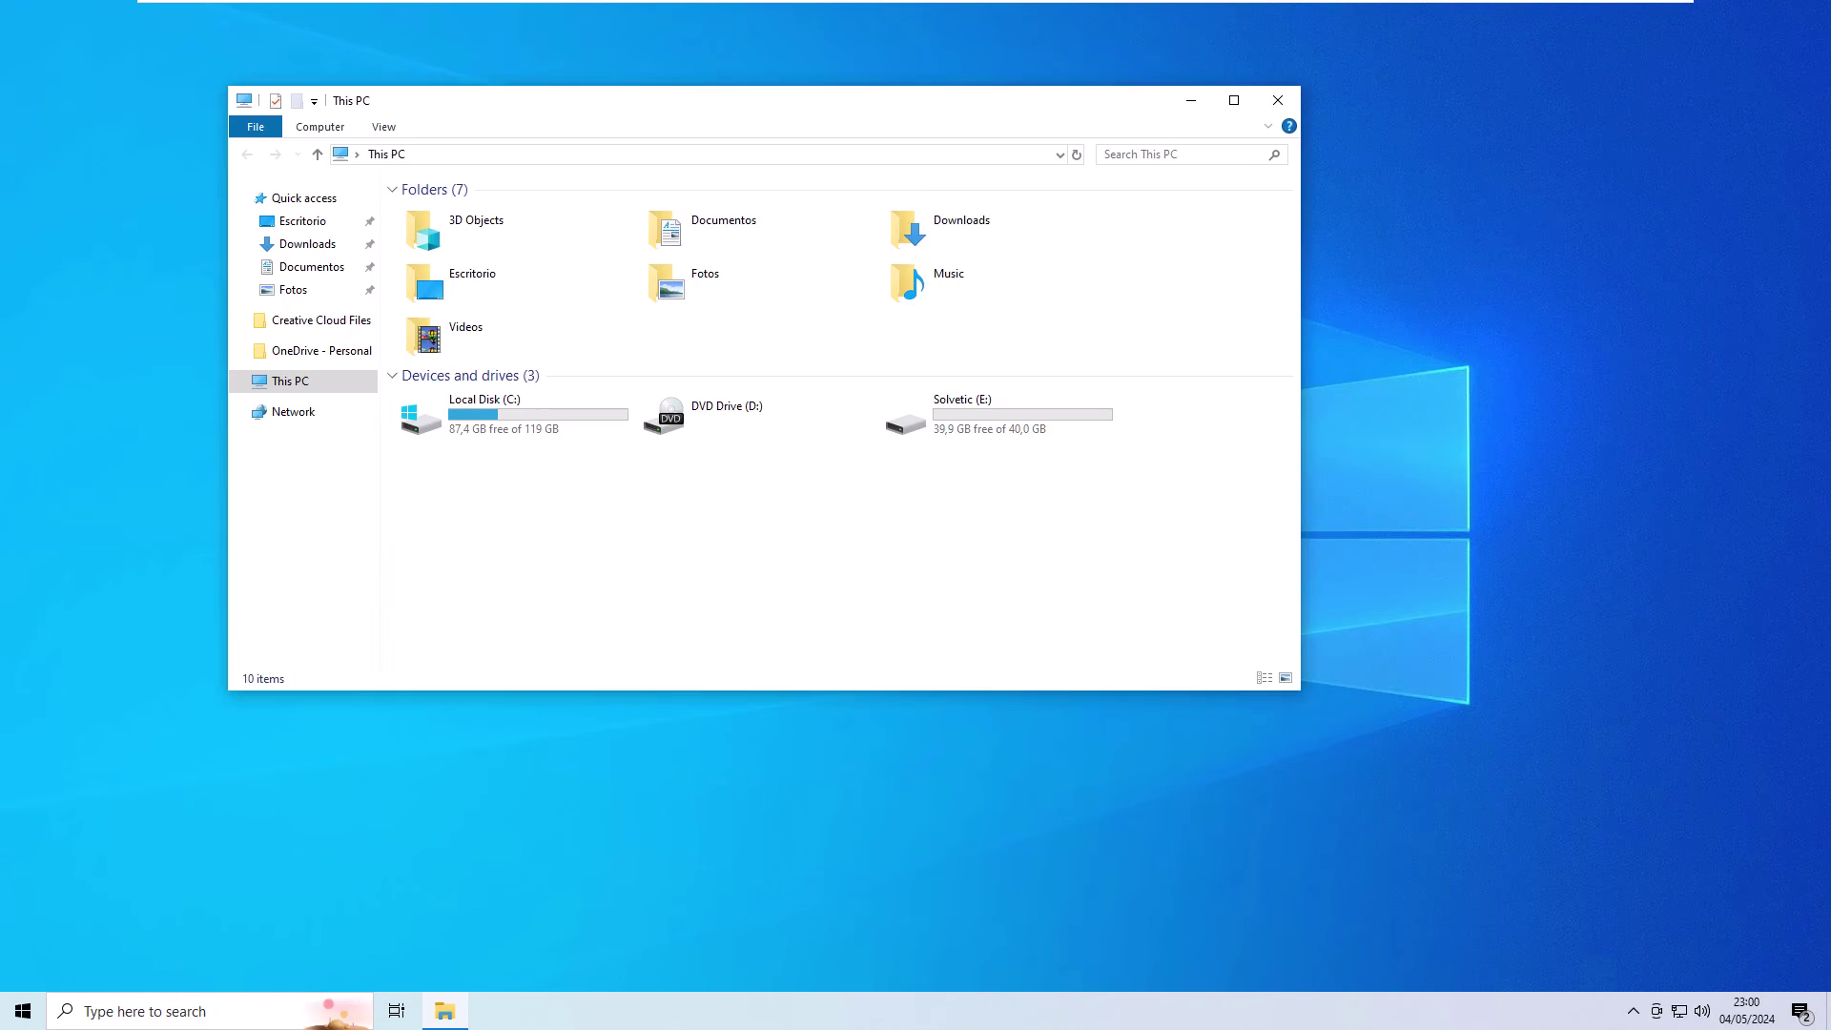
left_click(1003, 421)
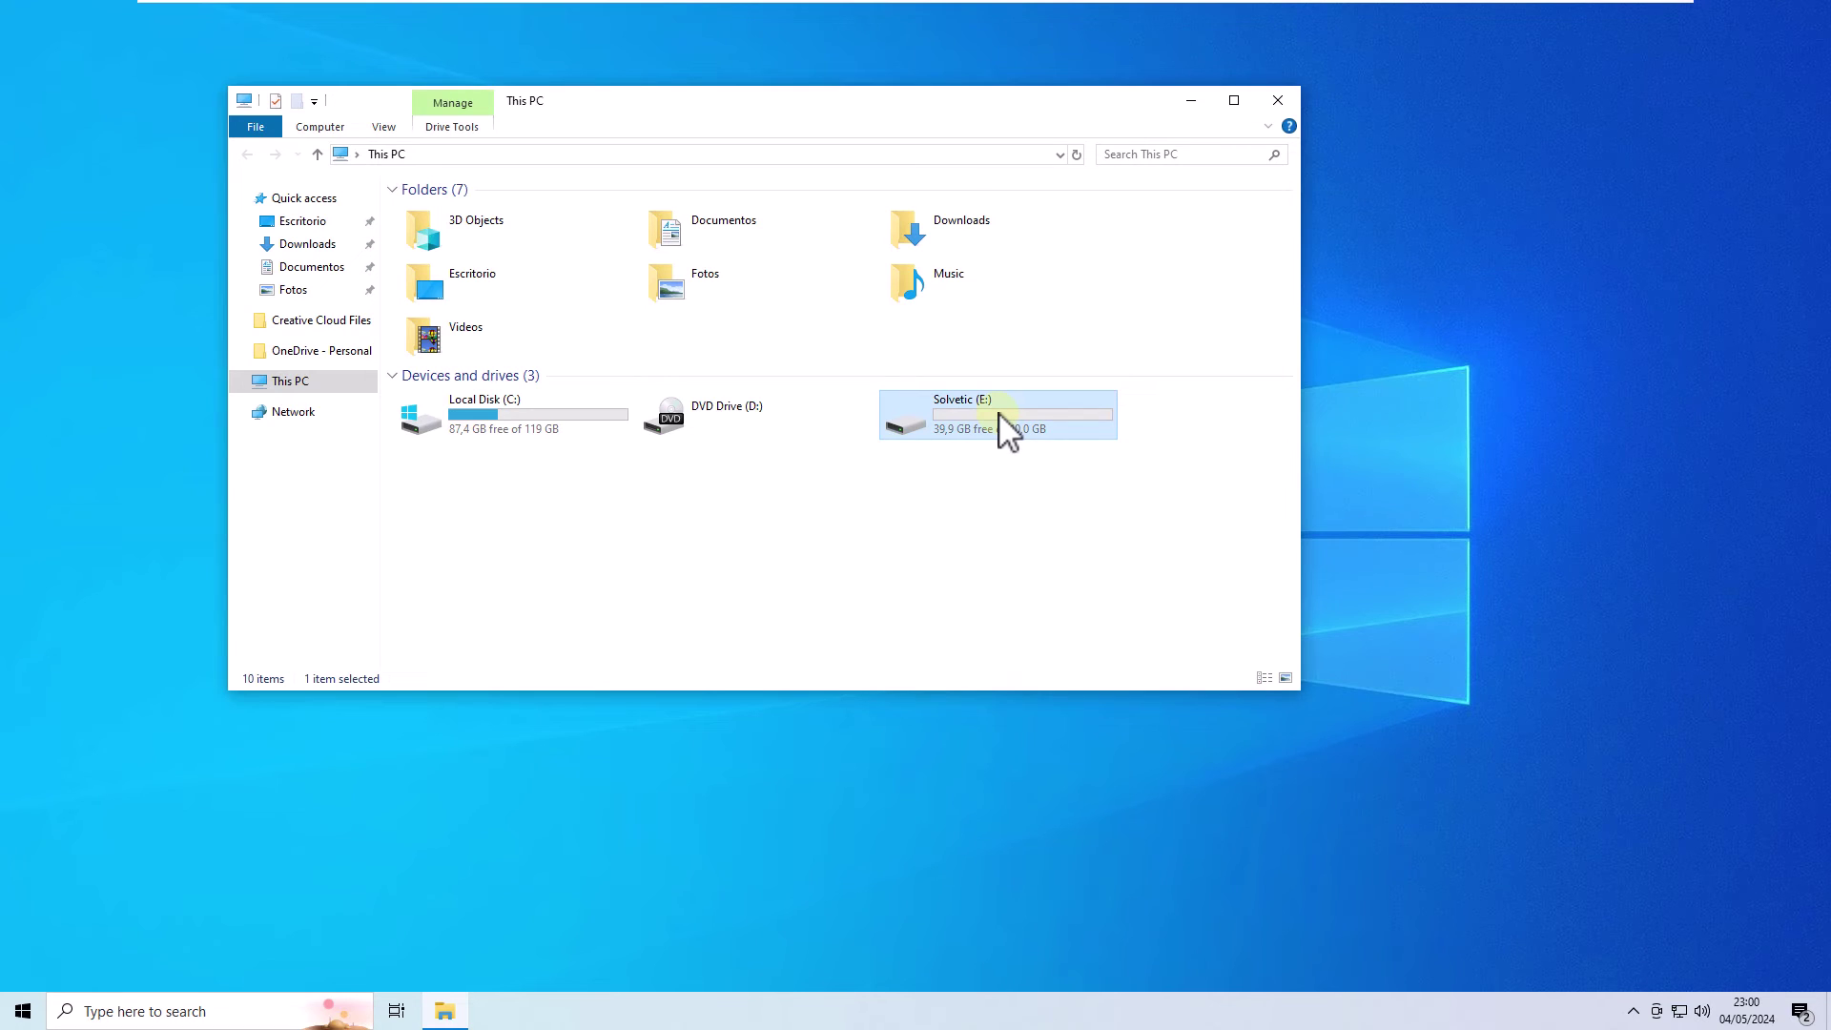
right_click(998, 413)
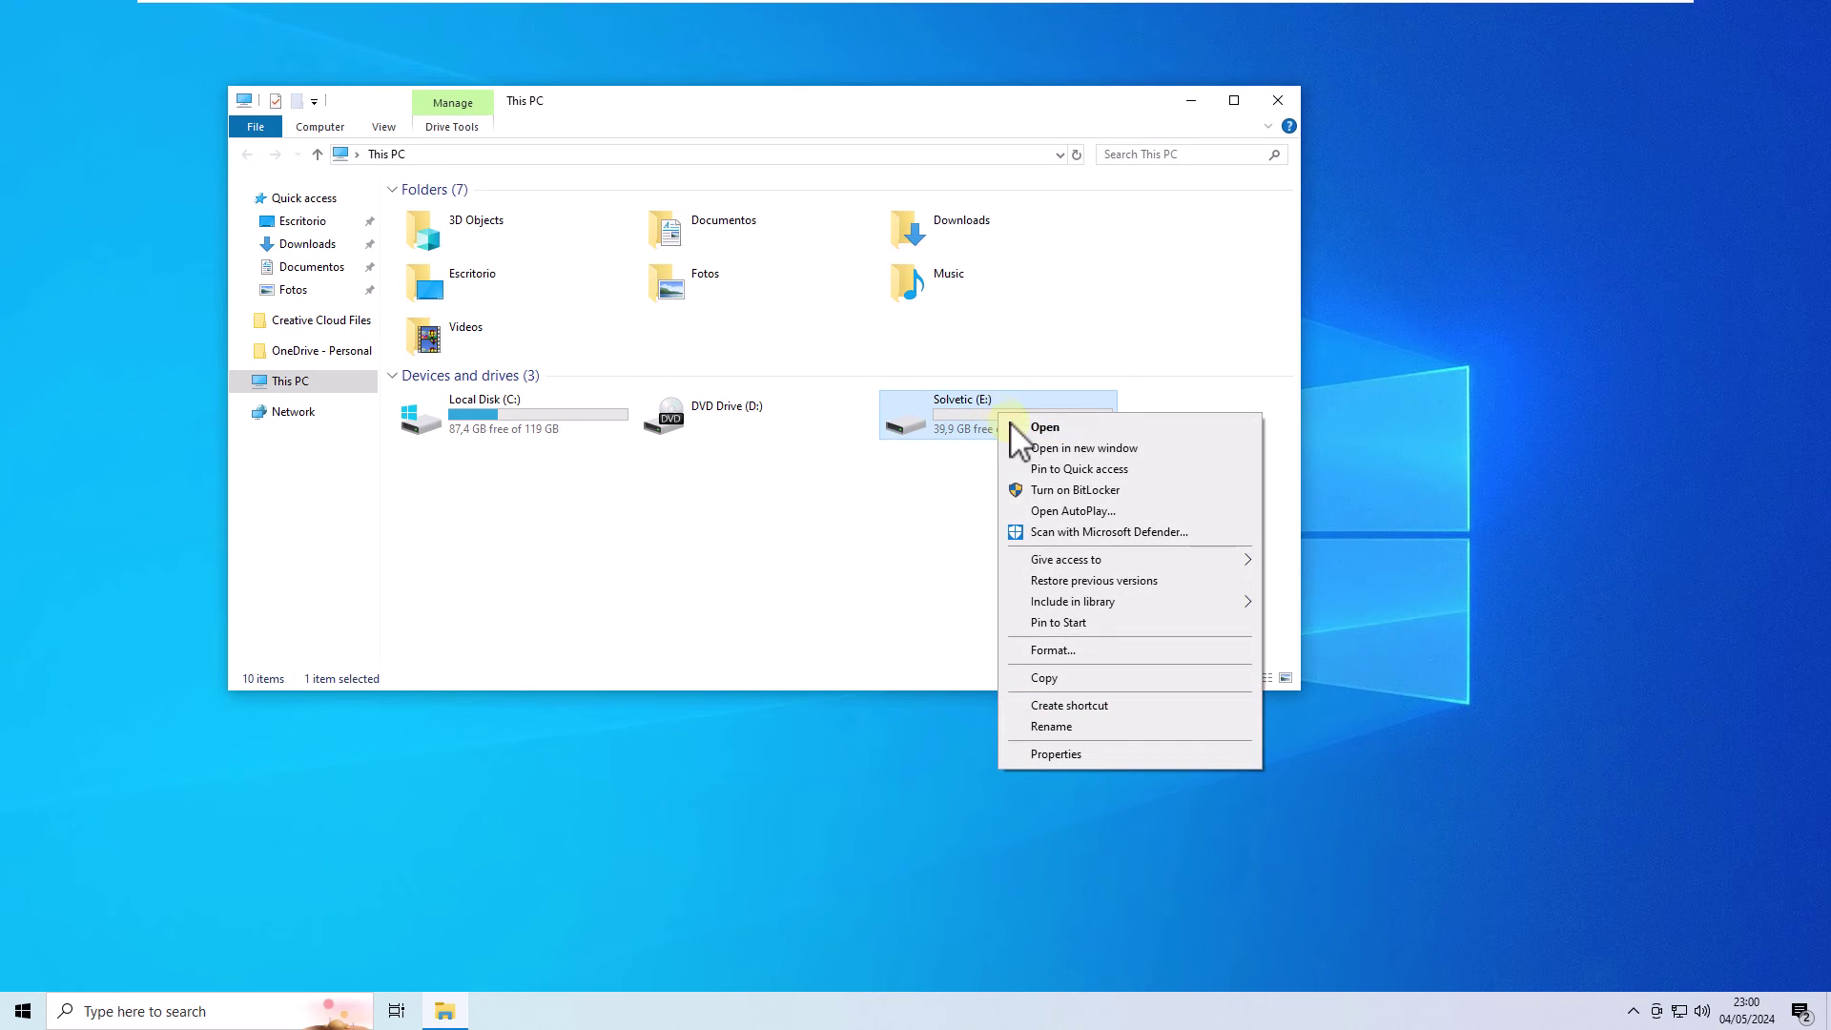
left_click(1123, 755)
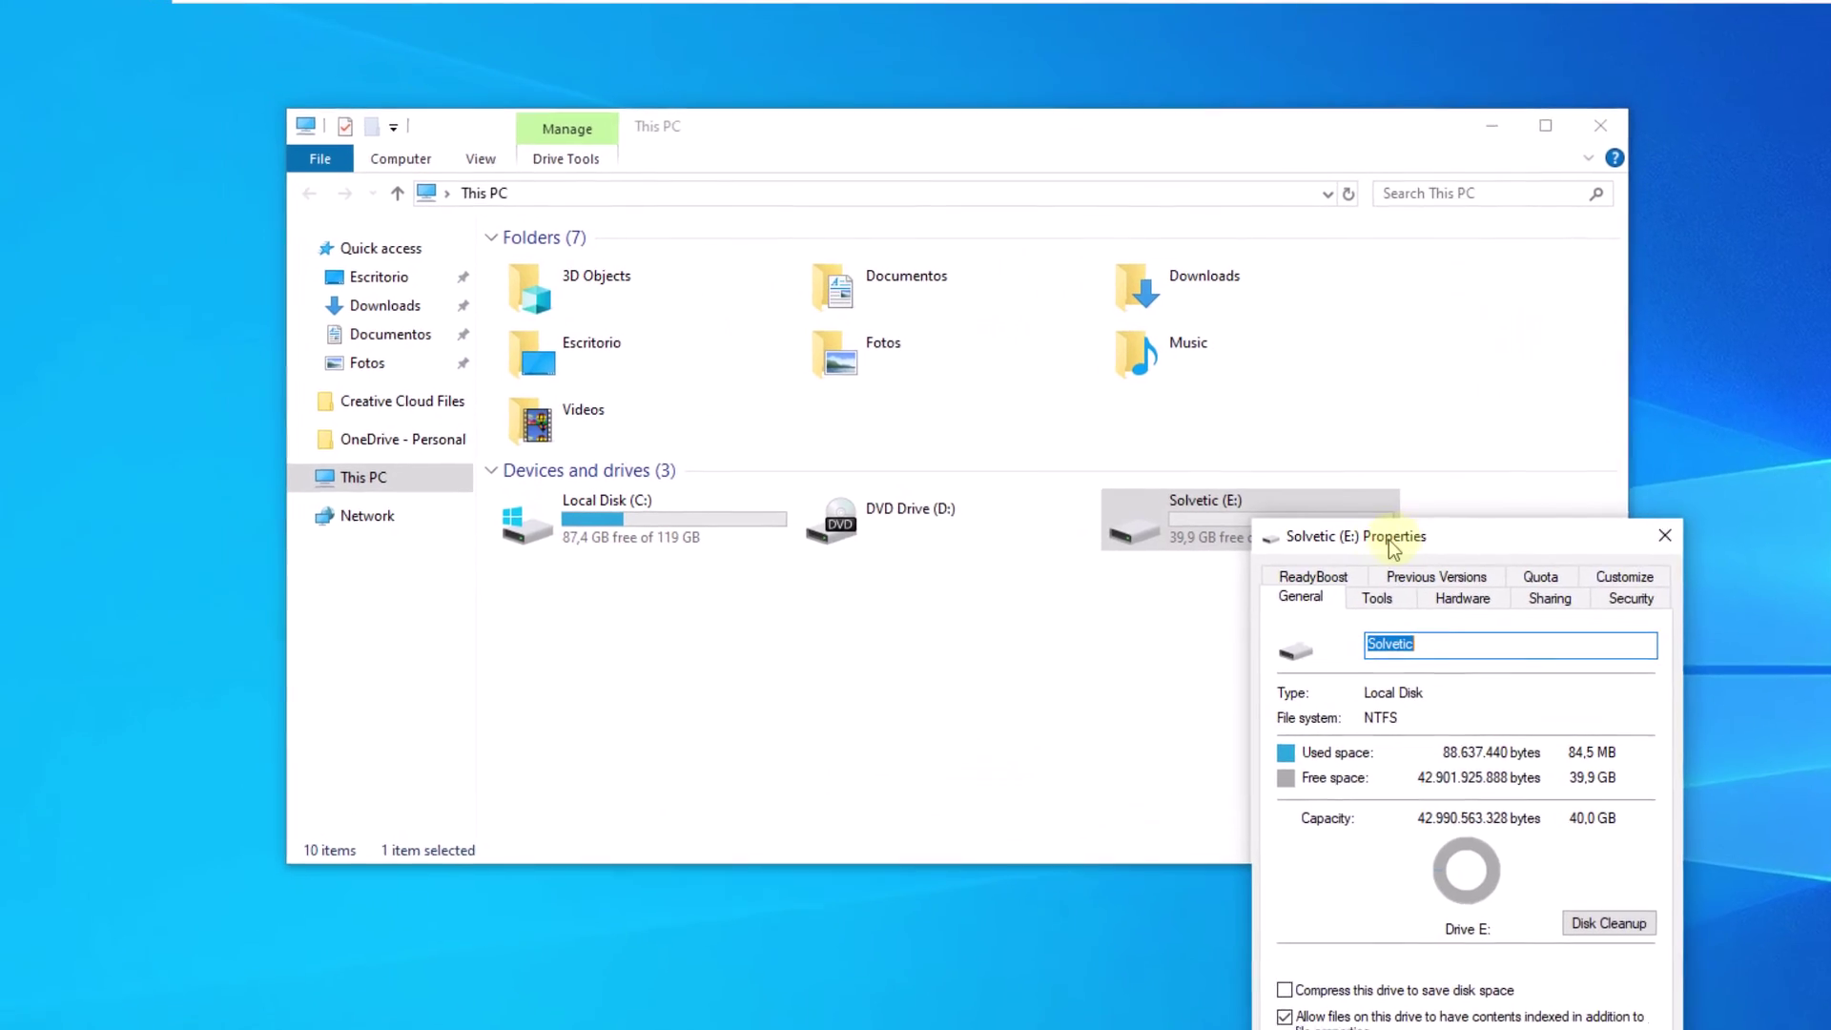
left_click_drag(1181, 446, 477, 190)
Step: Error-check drive E: from the Tools tab, then close Properties and File Explorer
left_click(454, 243)
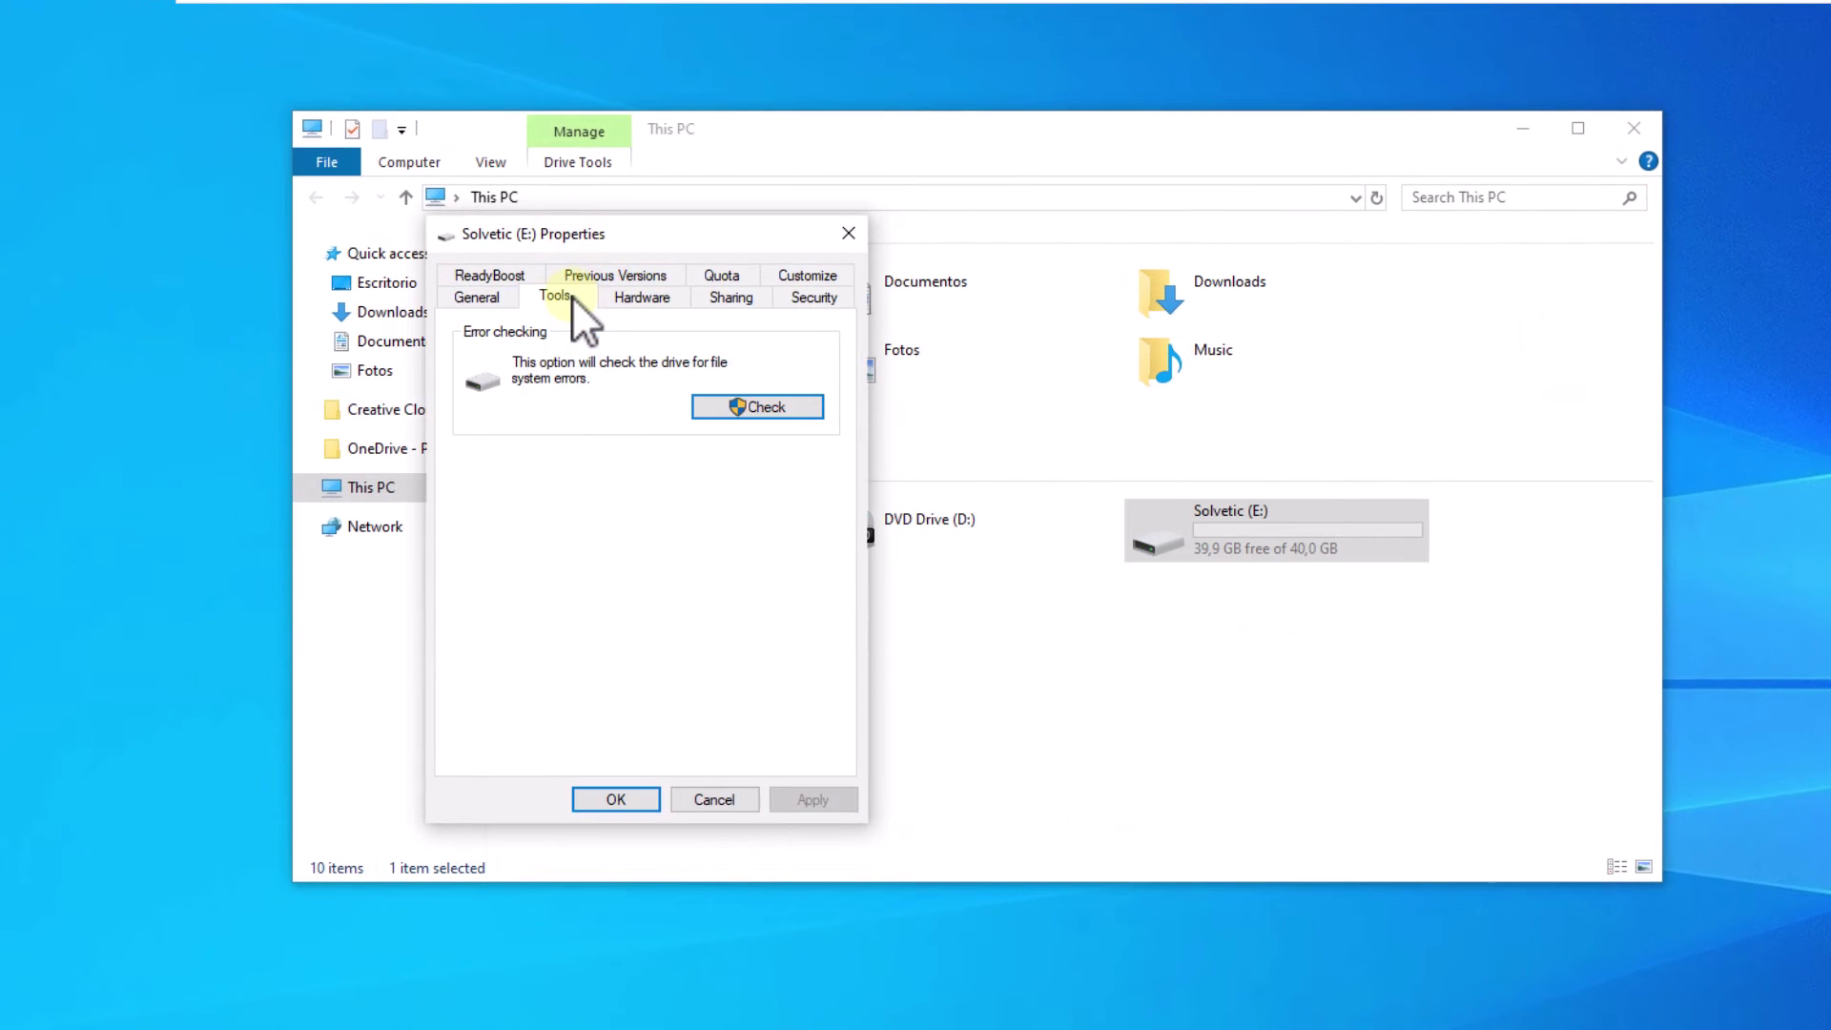
left_click(762, 404)
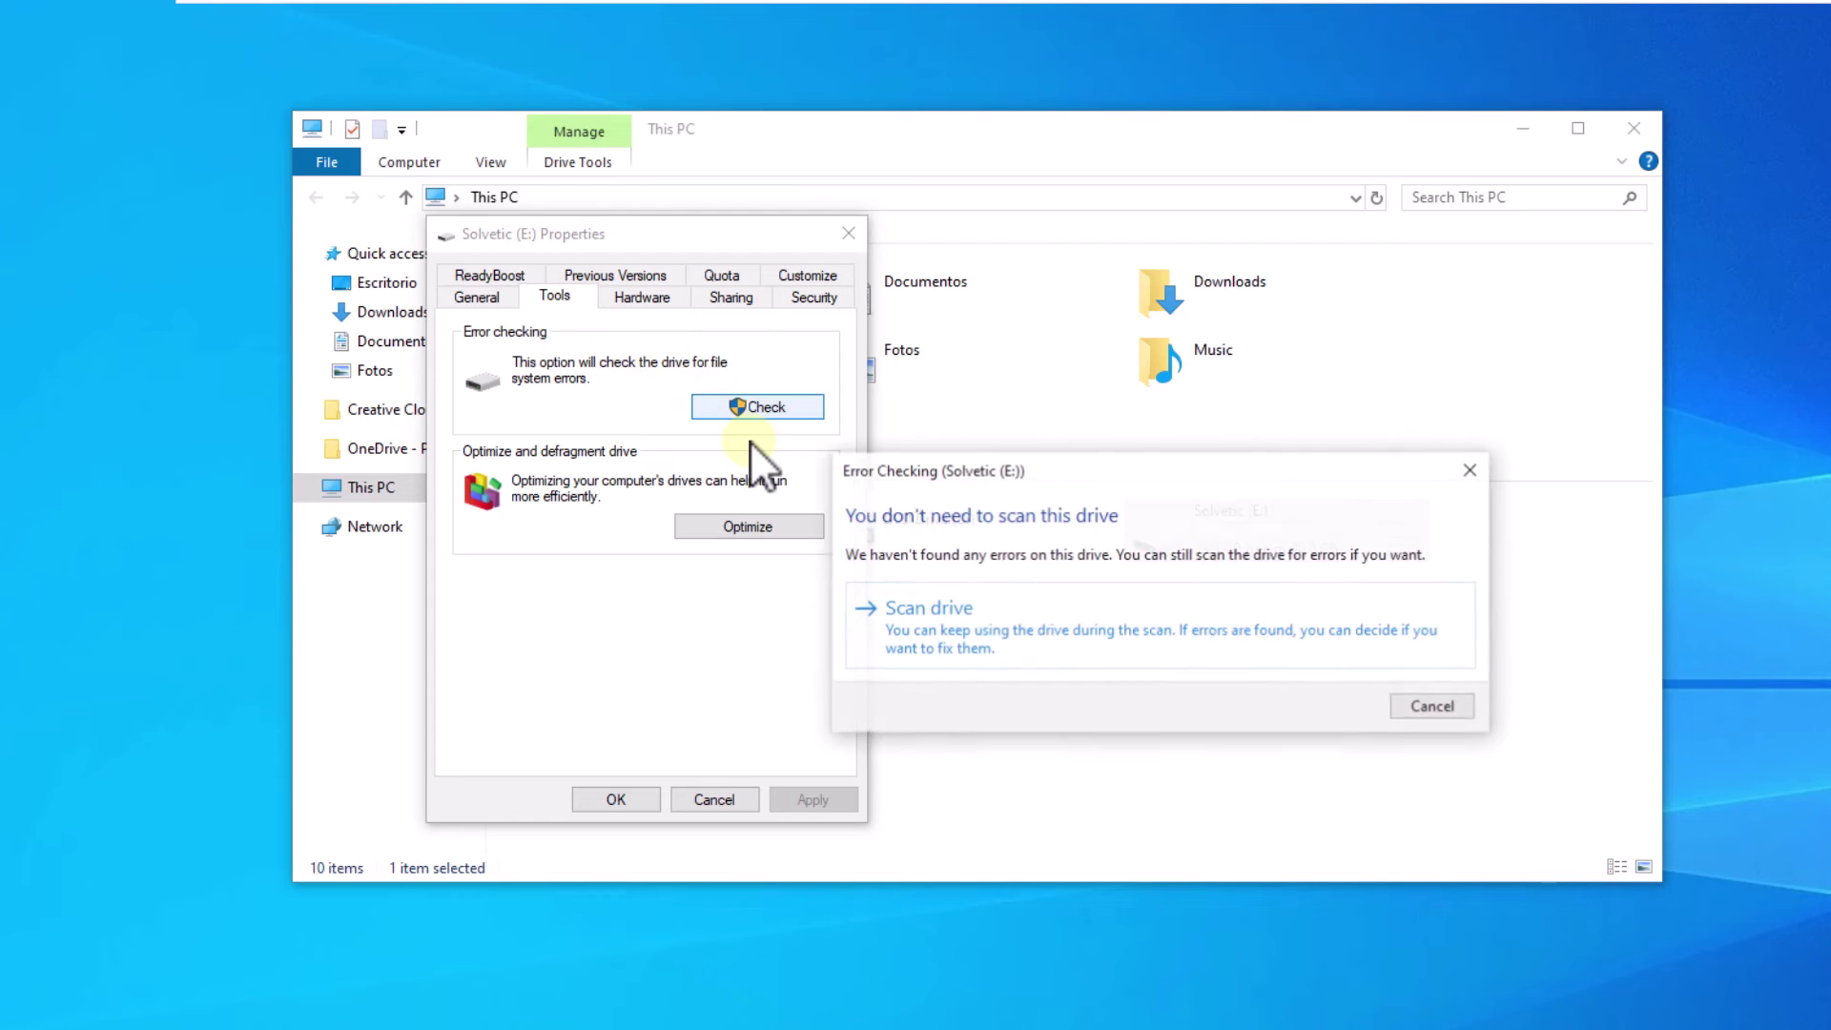
left_click(939, 614)
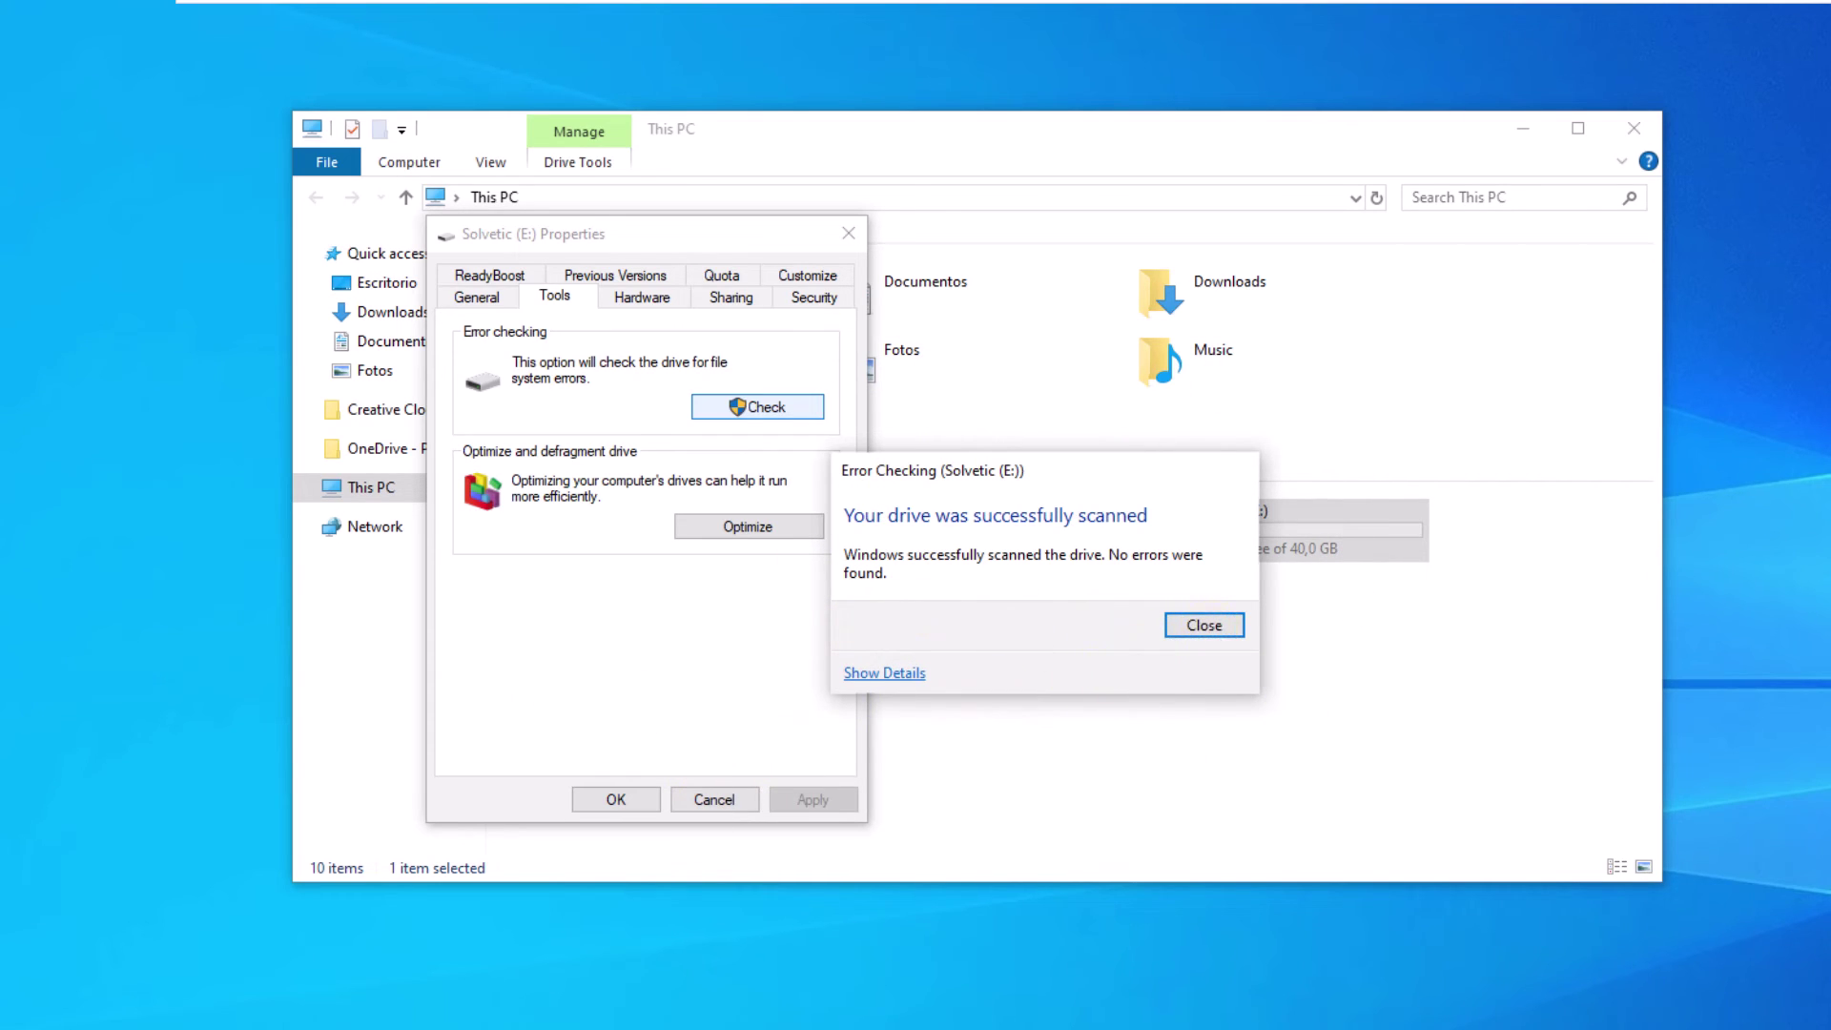
left_click(1204, 624)
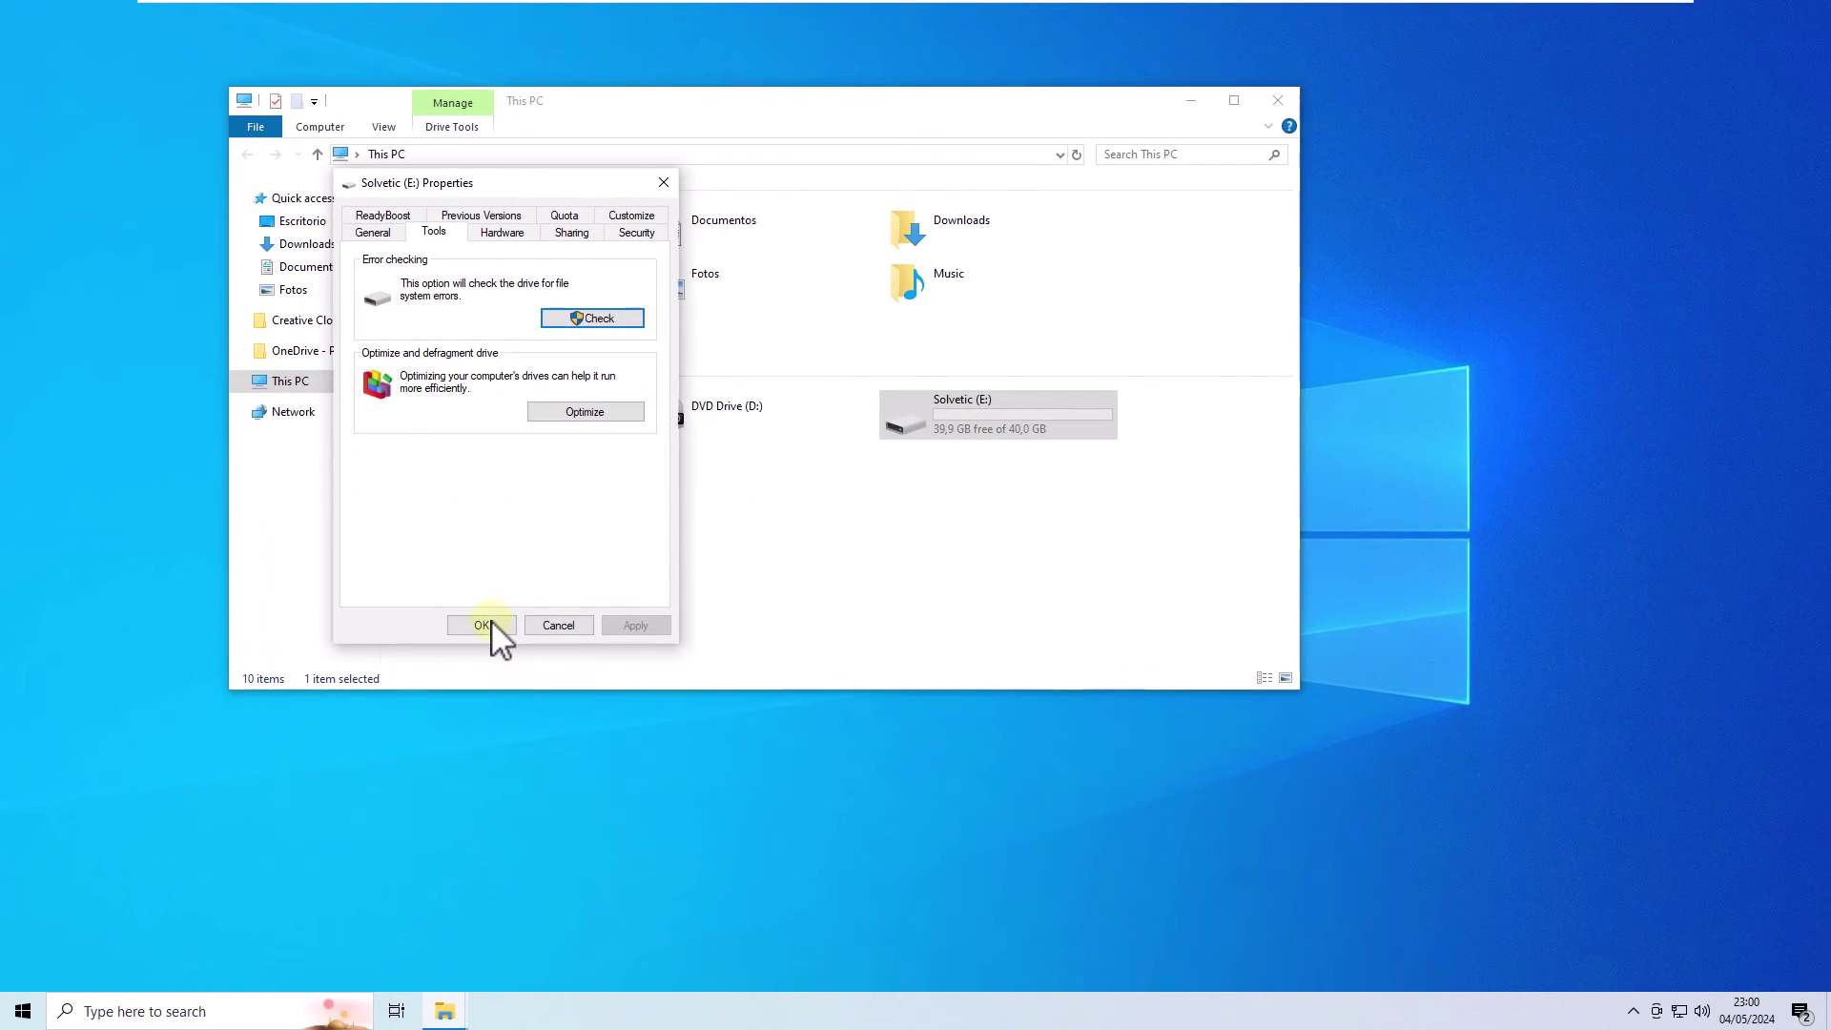
left_click(616, 799)
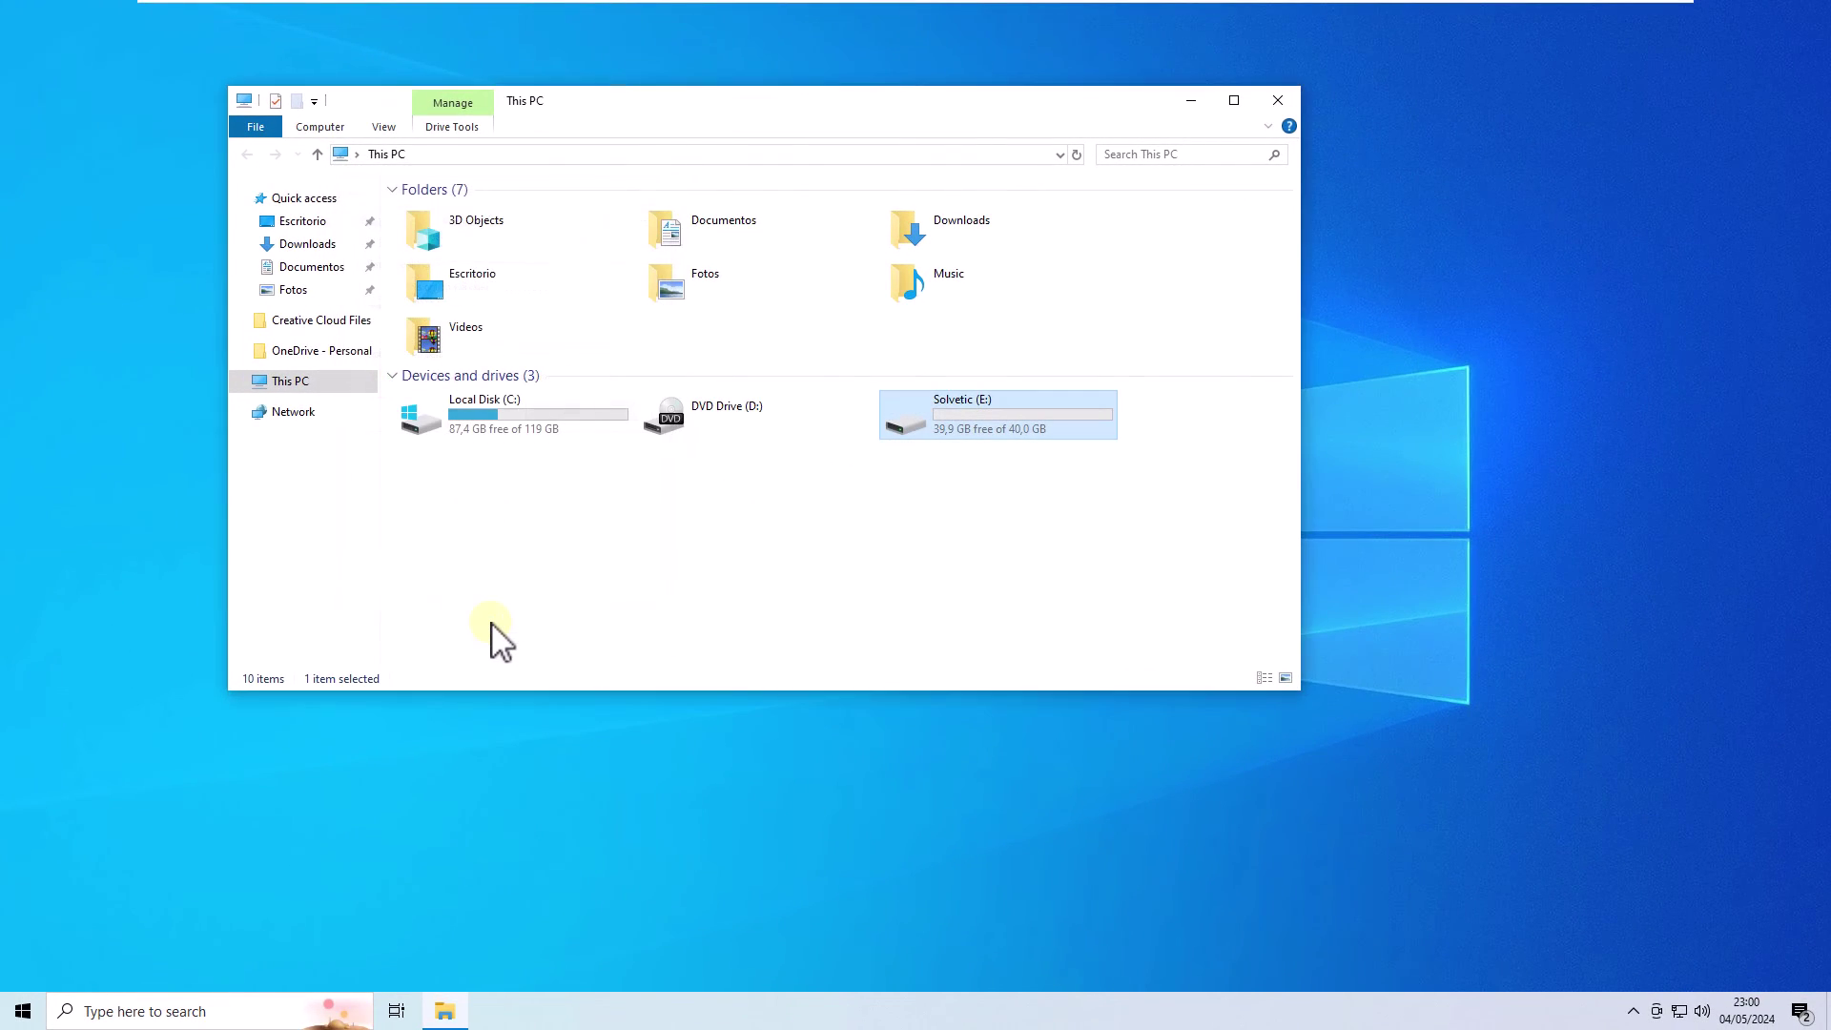
left_click(1278, 100)
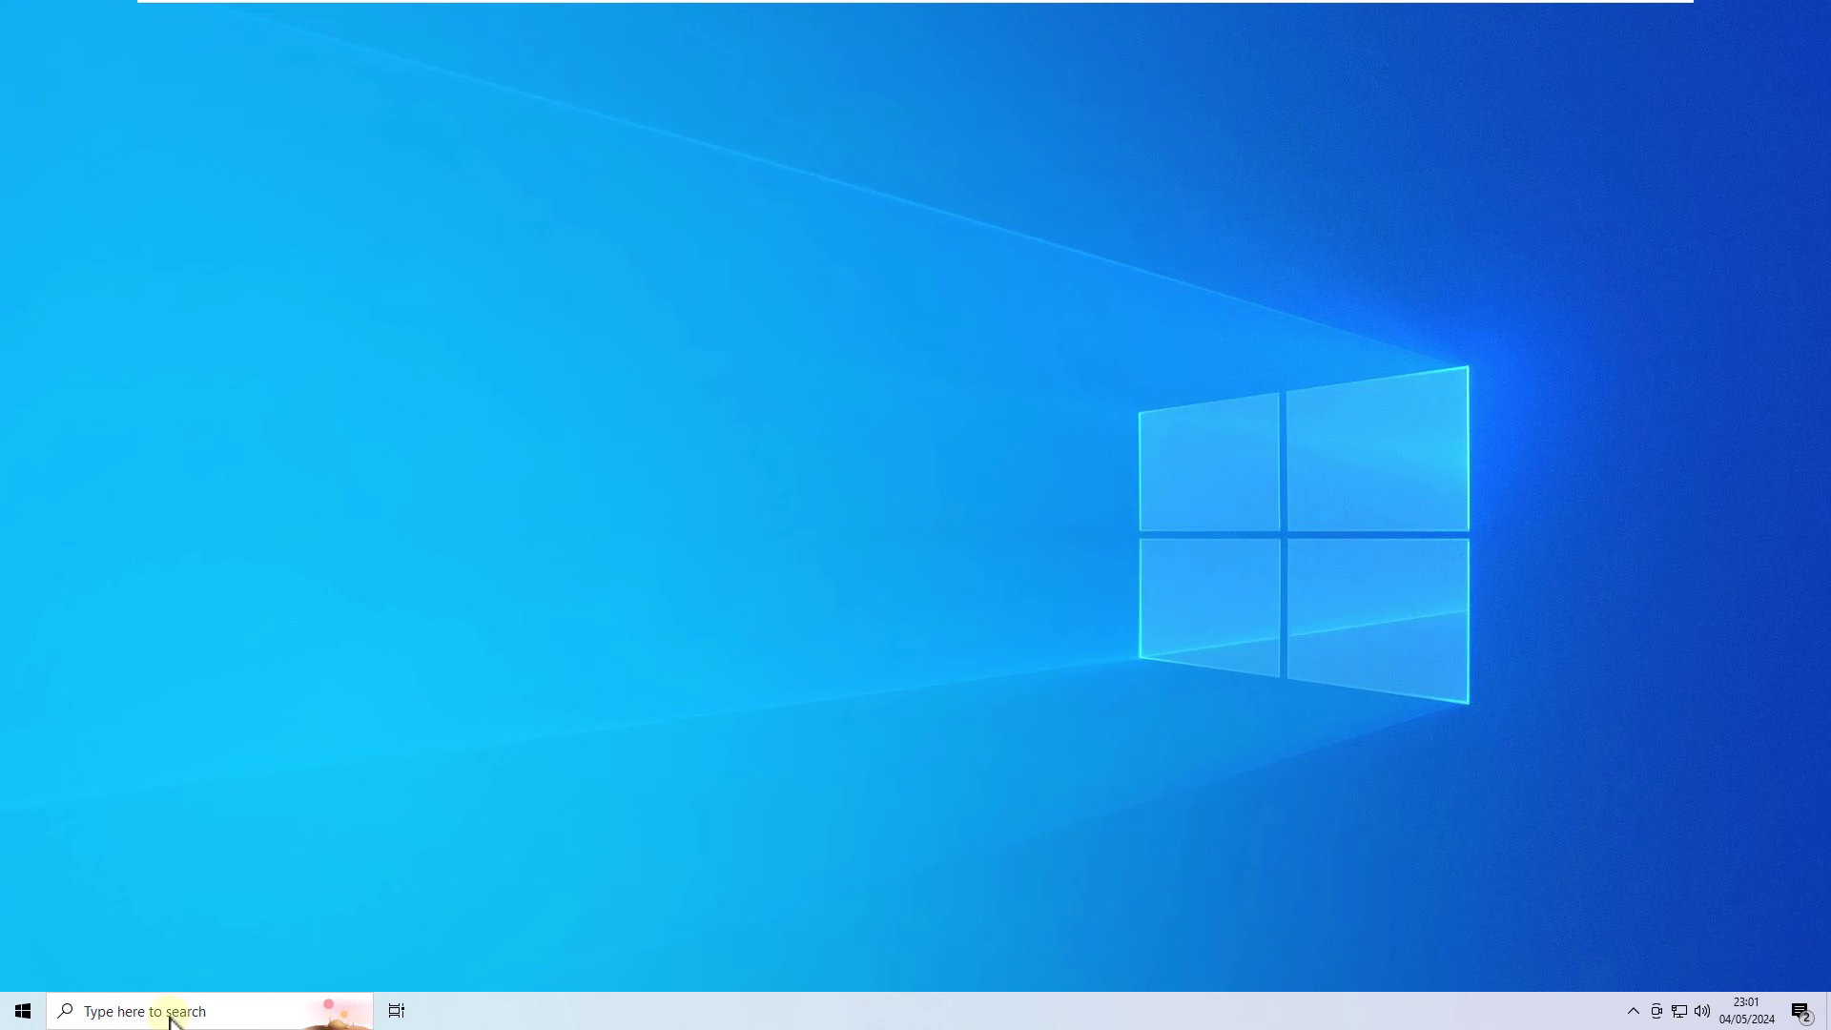
Step: Start Command Prompt as administrator from a cmd search, approving UAC
key("super+s")
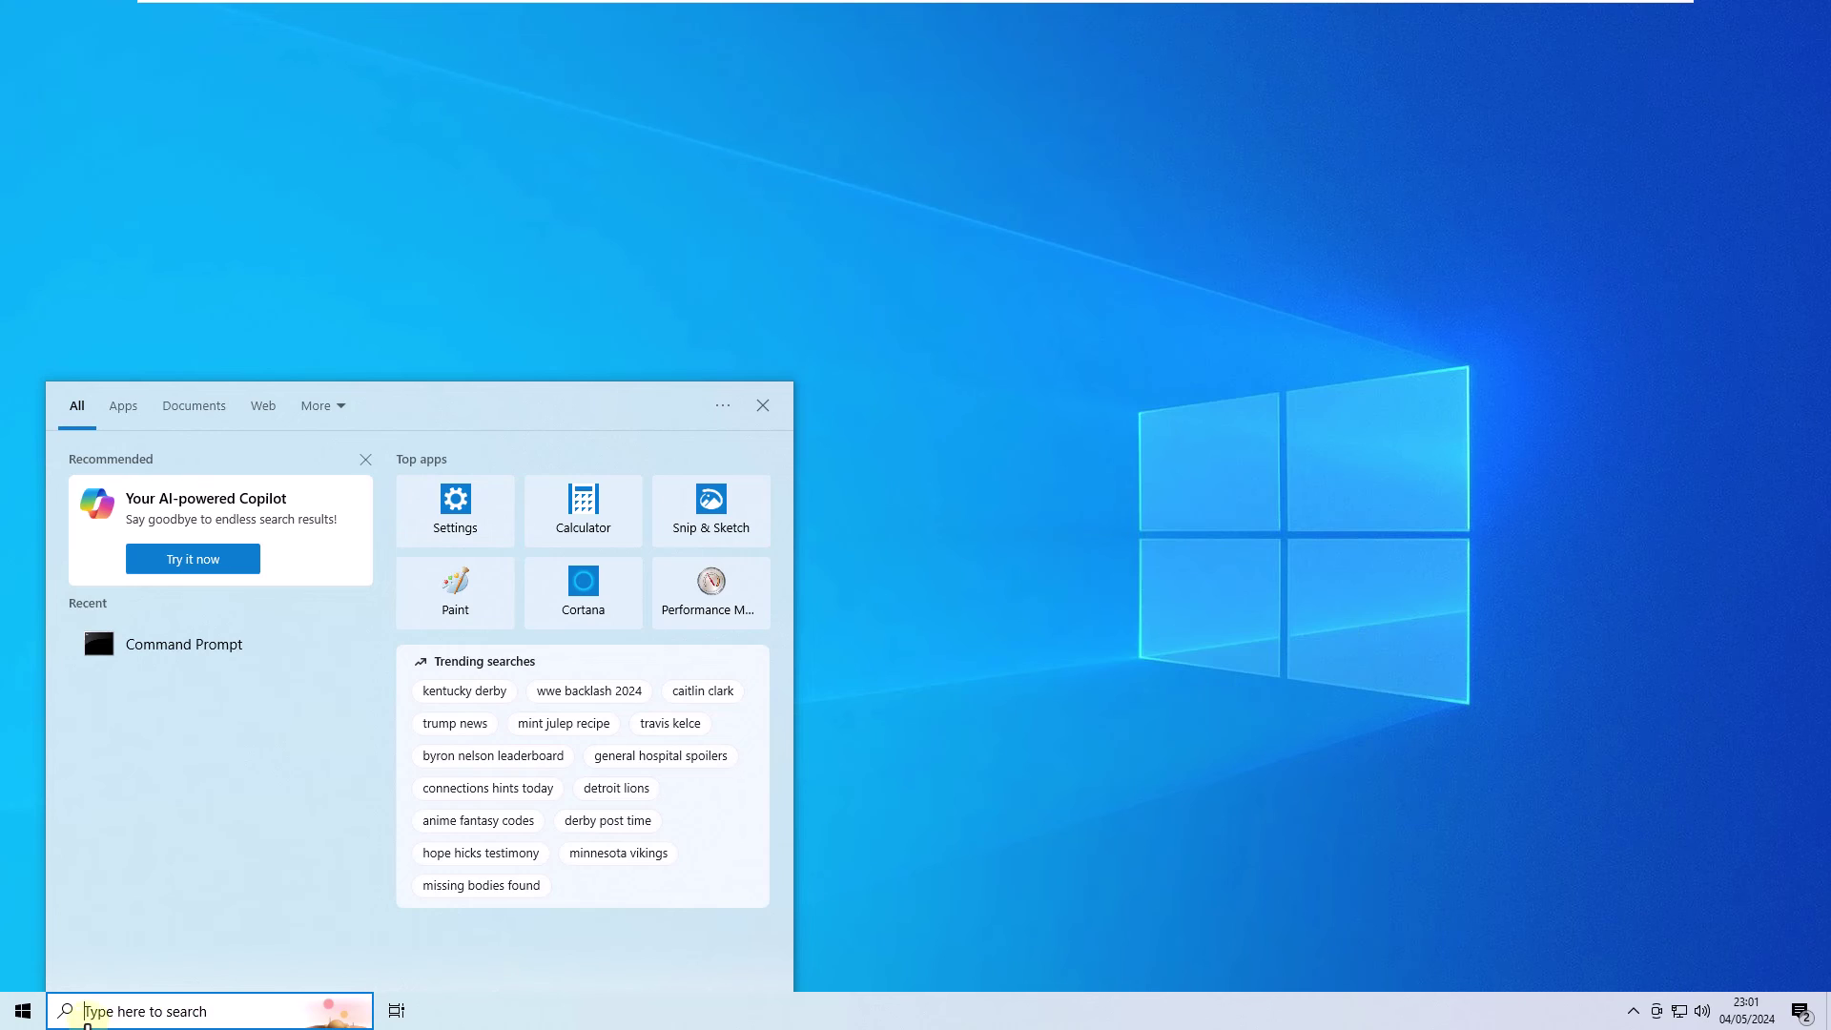
left_click(116, 1013)
type("cmd")
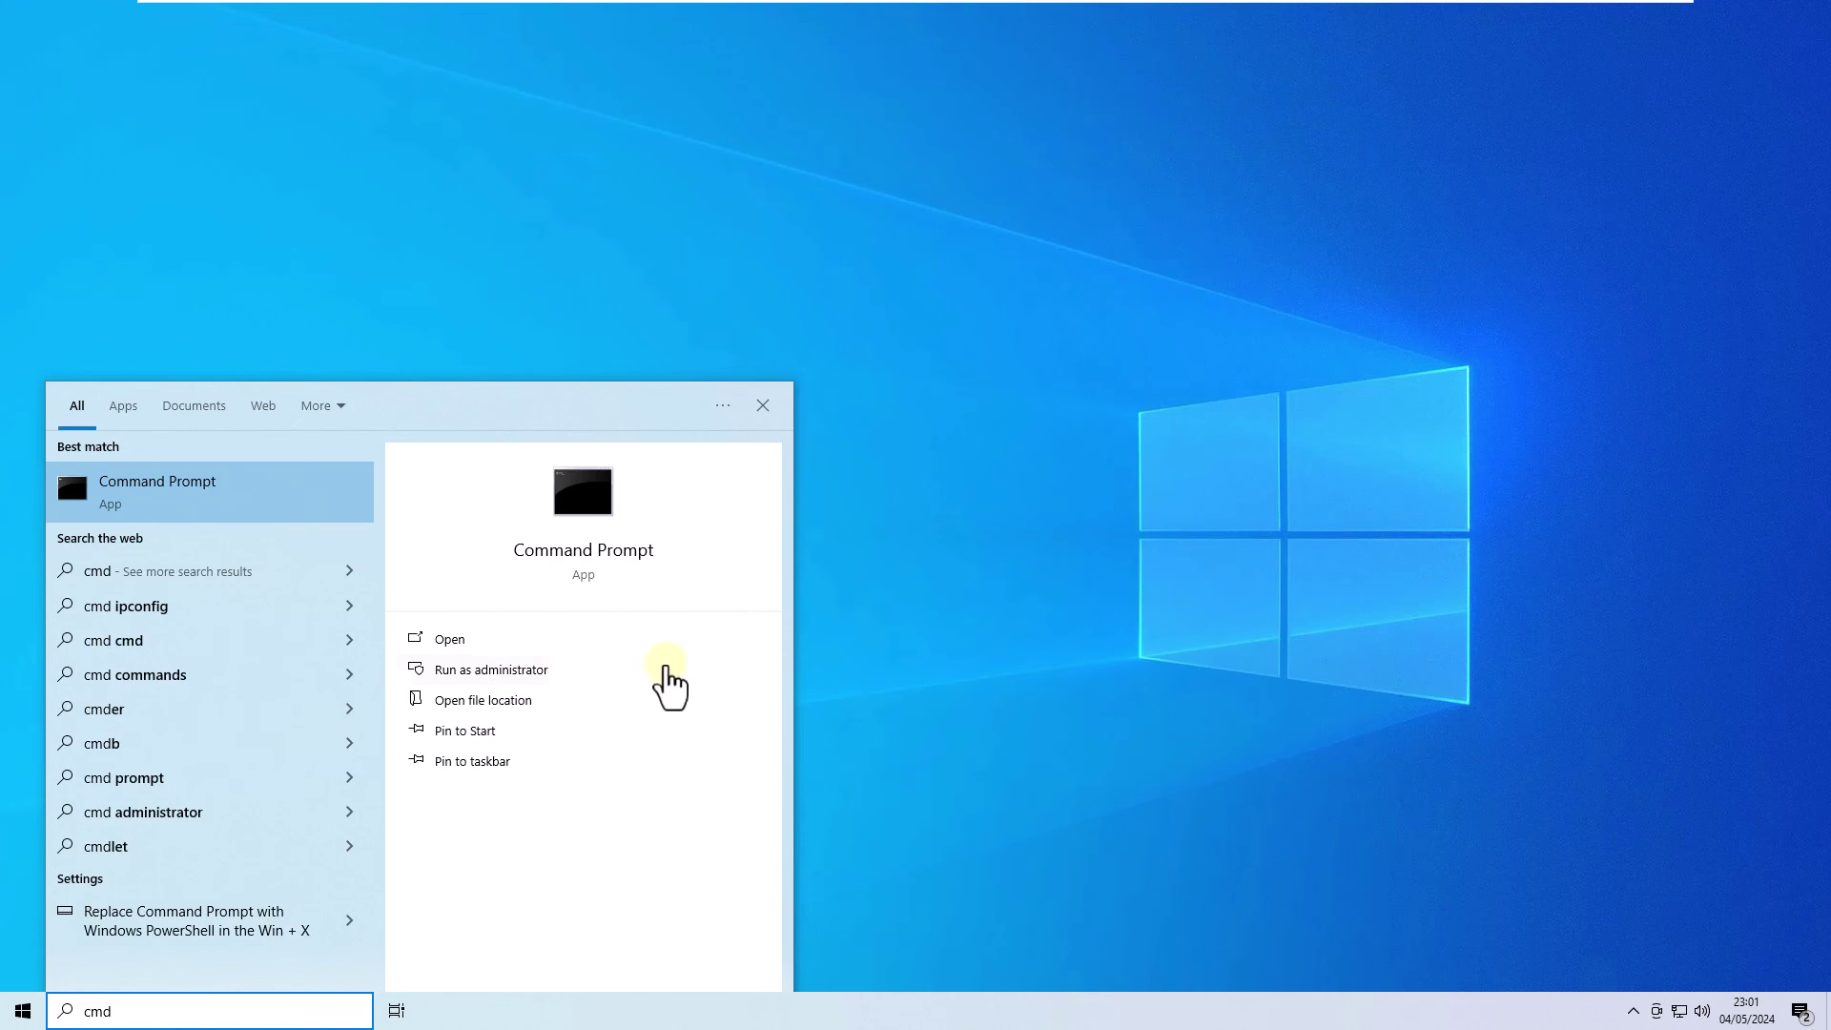
left_click(561, 670)
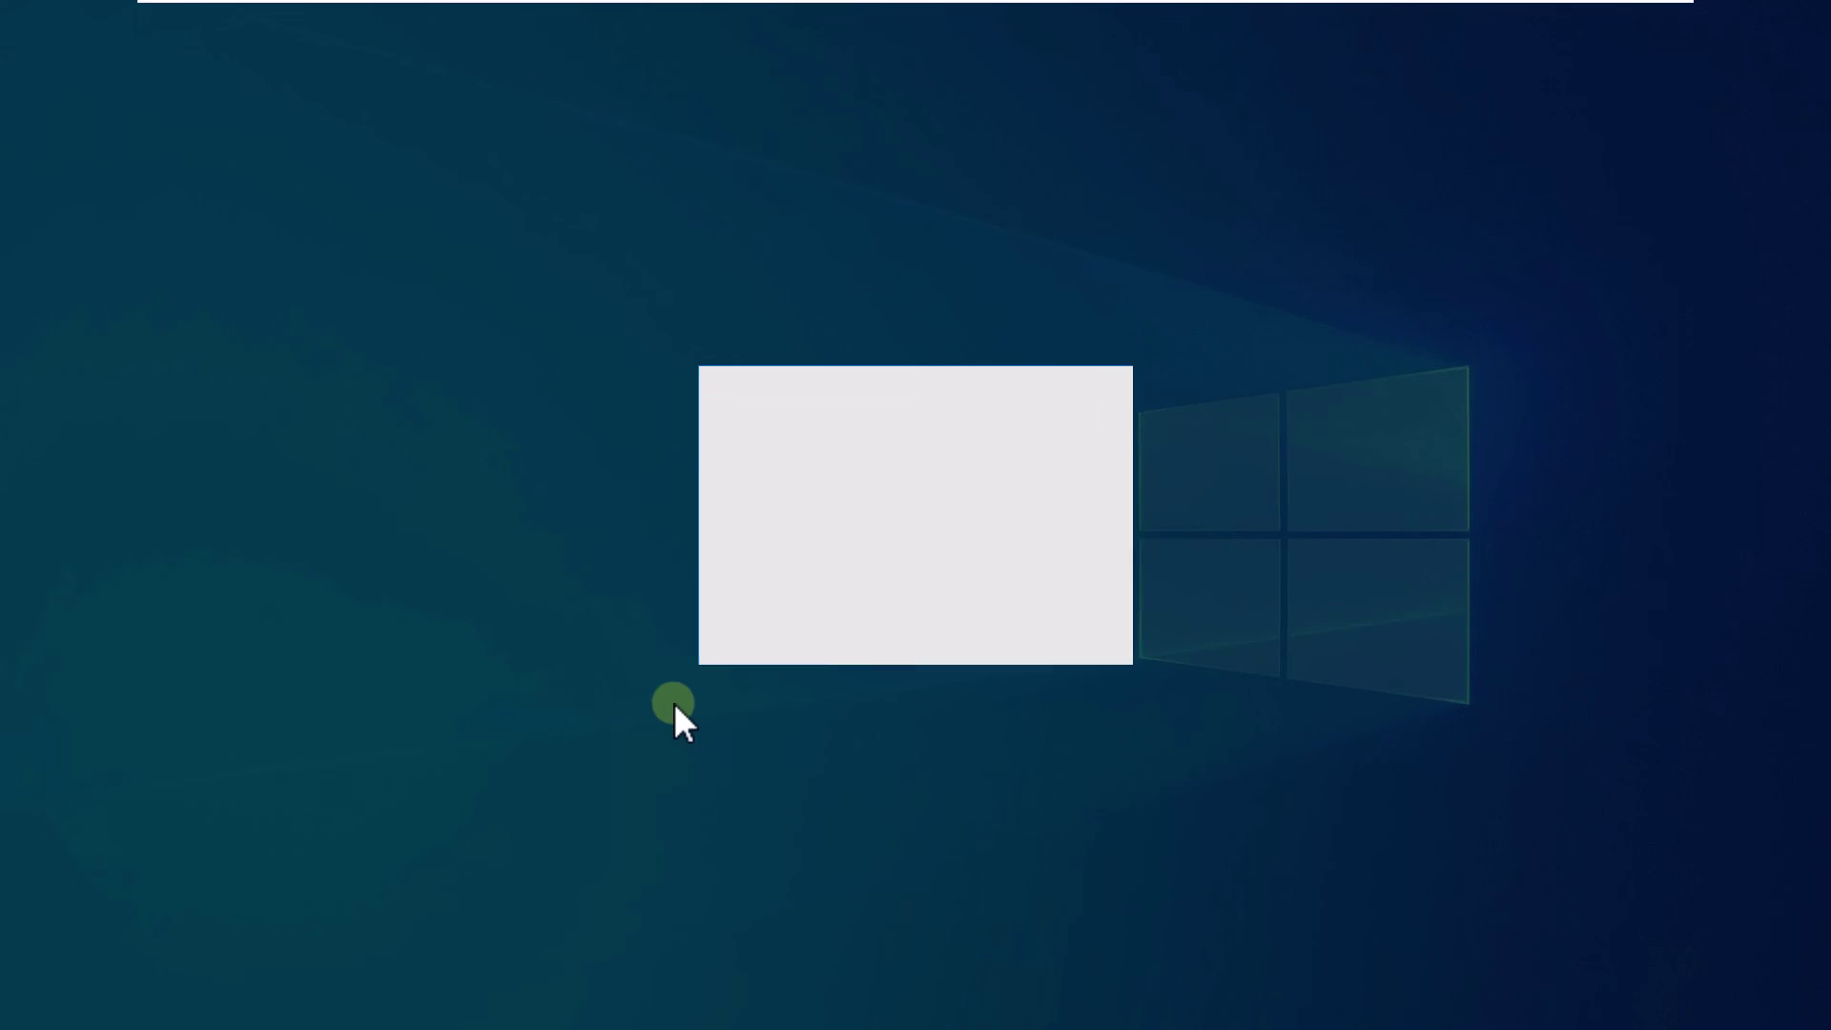
left_click(766, 625)
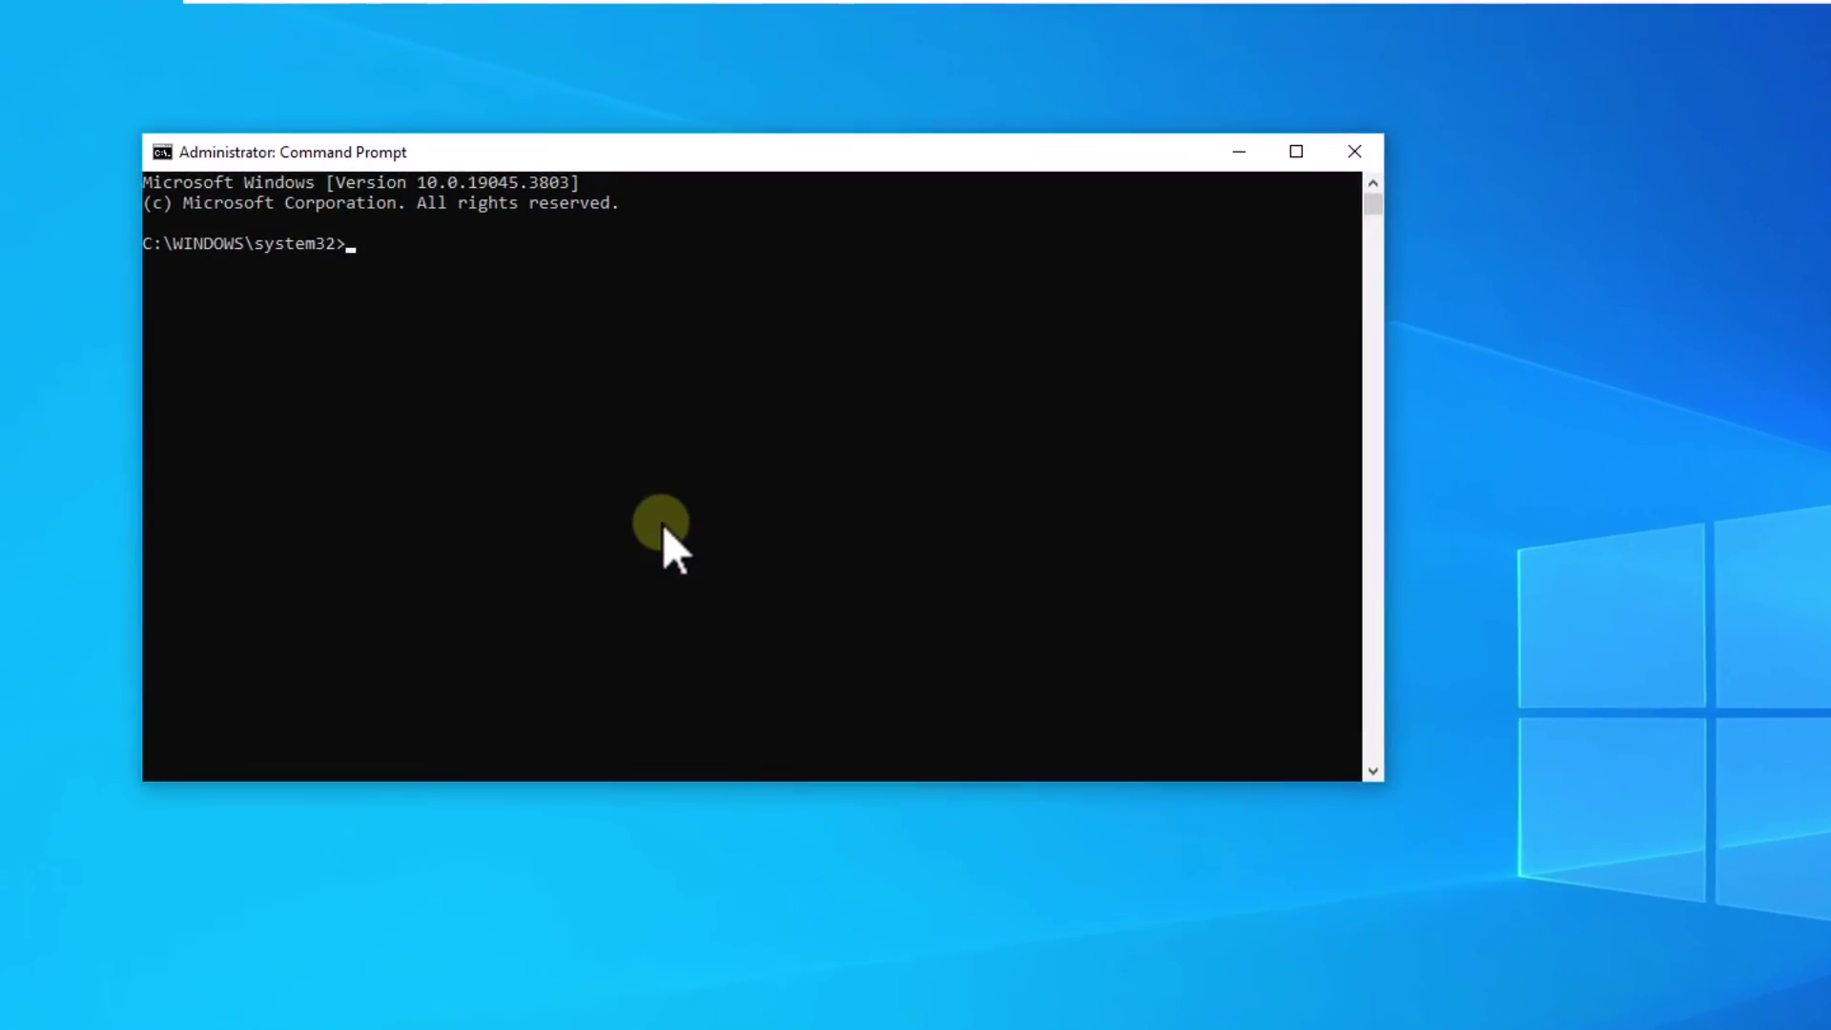
Step: Run chkdsk E: /f /r and clear the console with cls
type("chk")
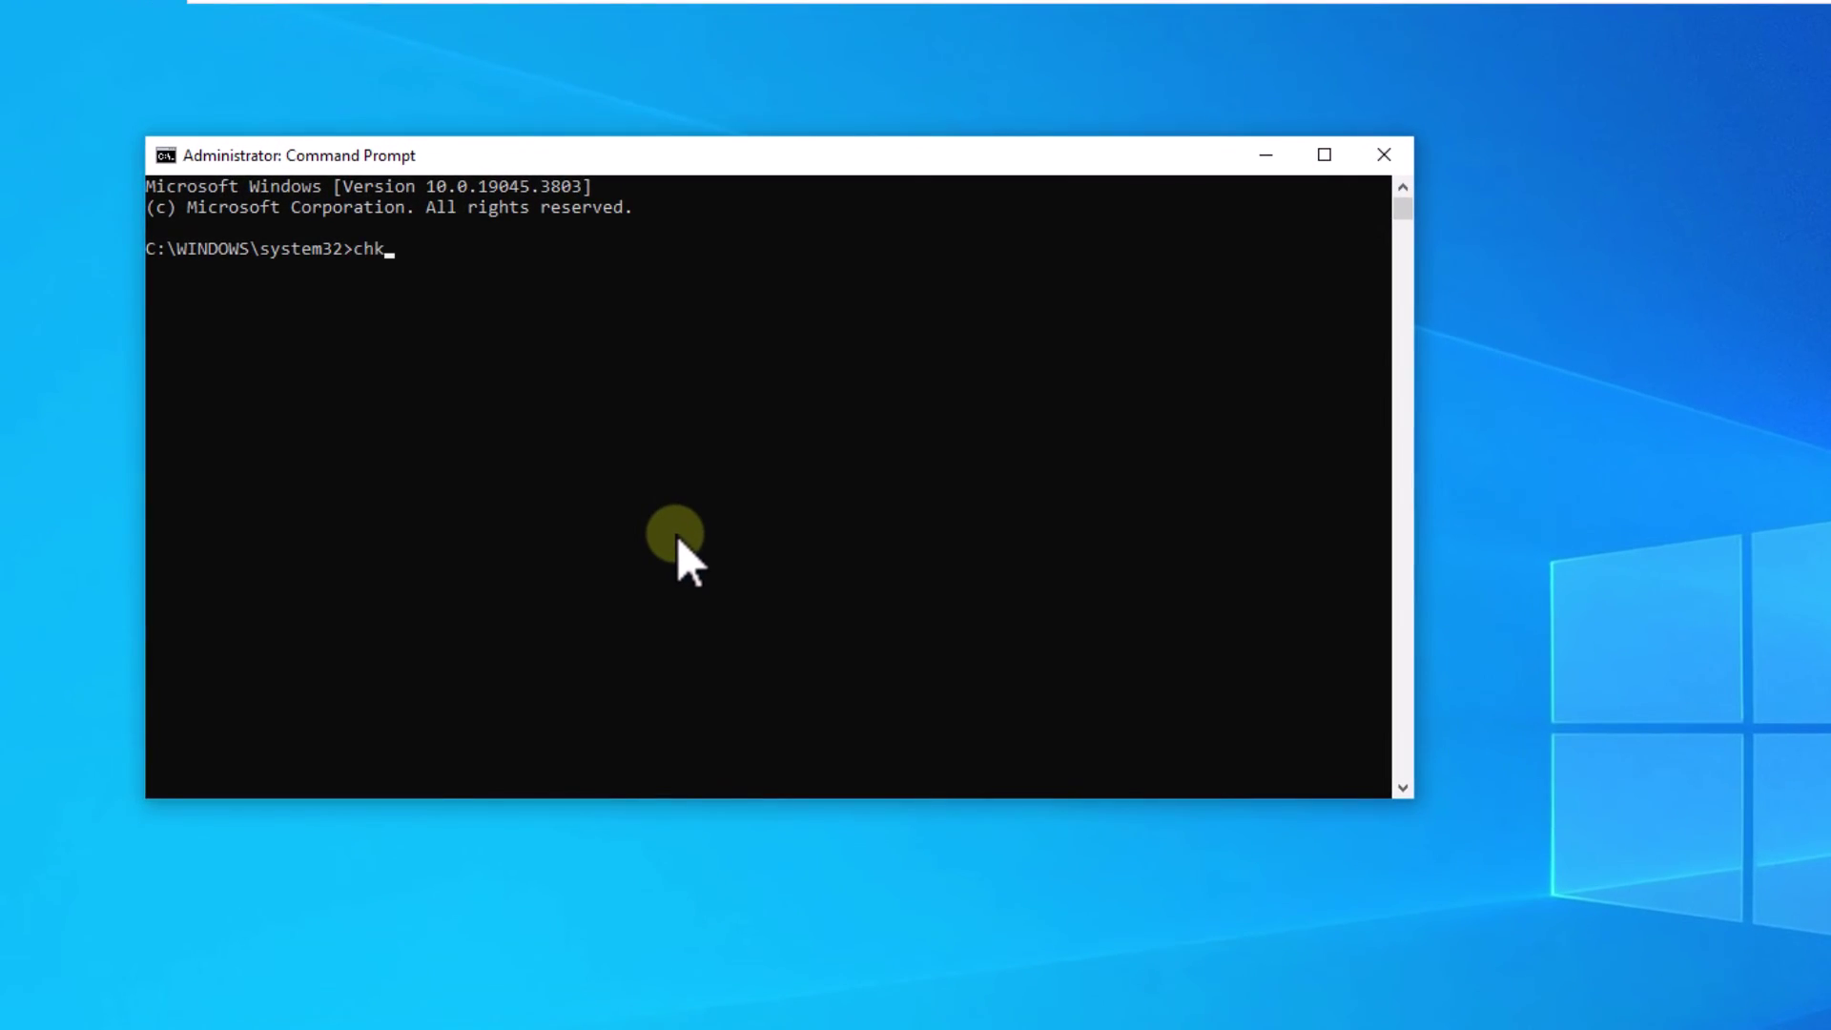
type("dsk E: /f /r")
key("Return")
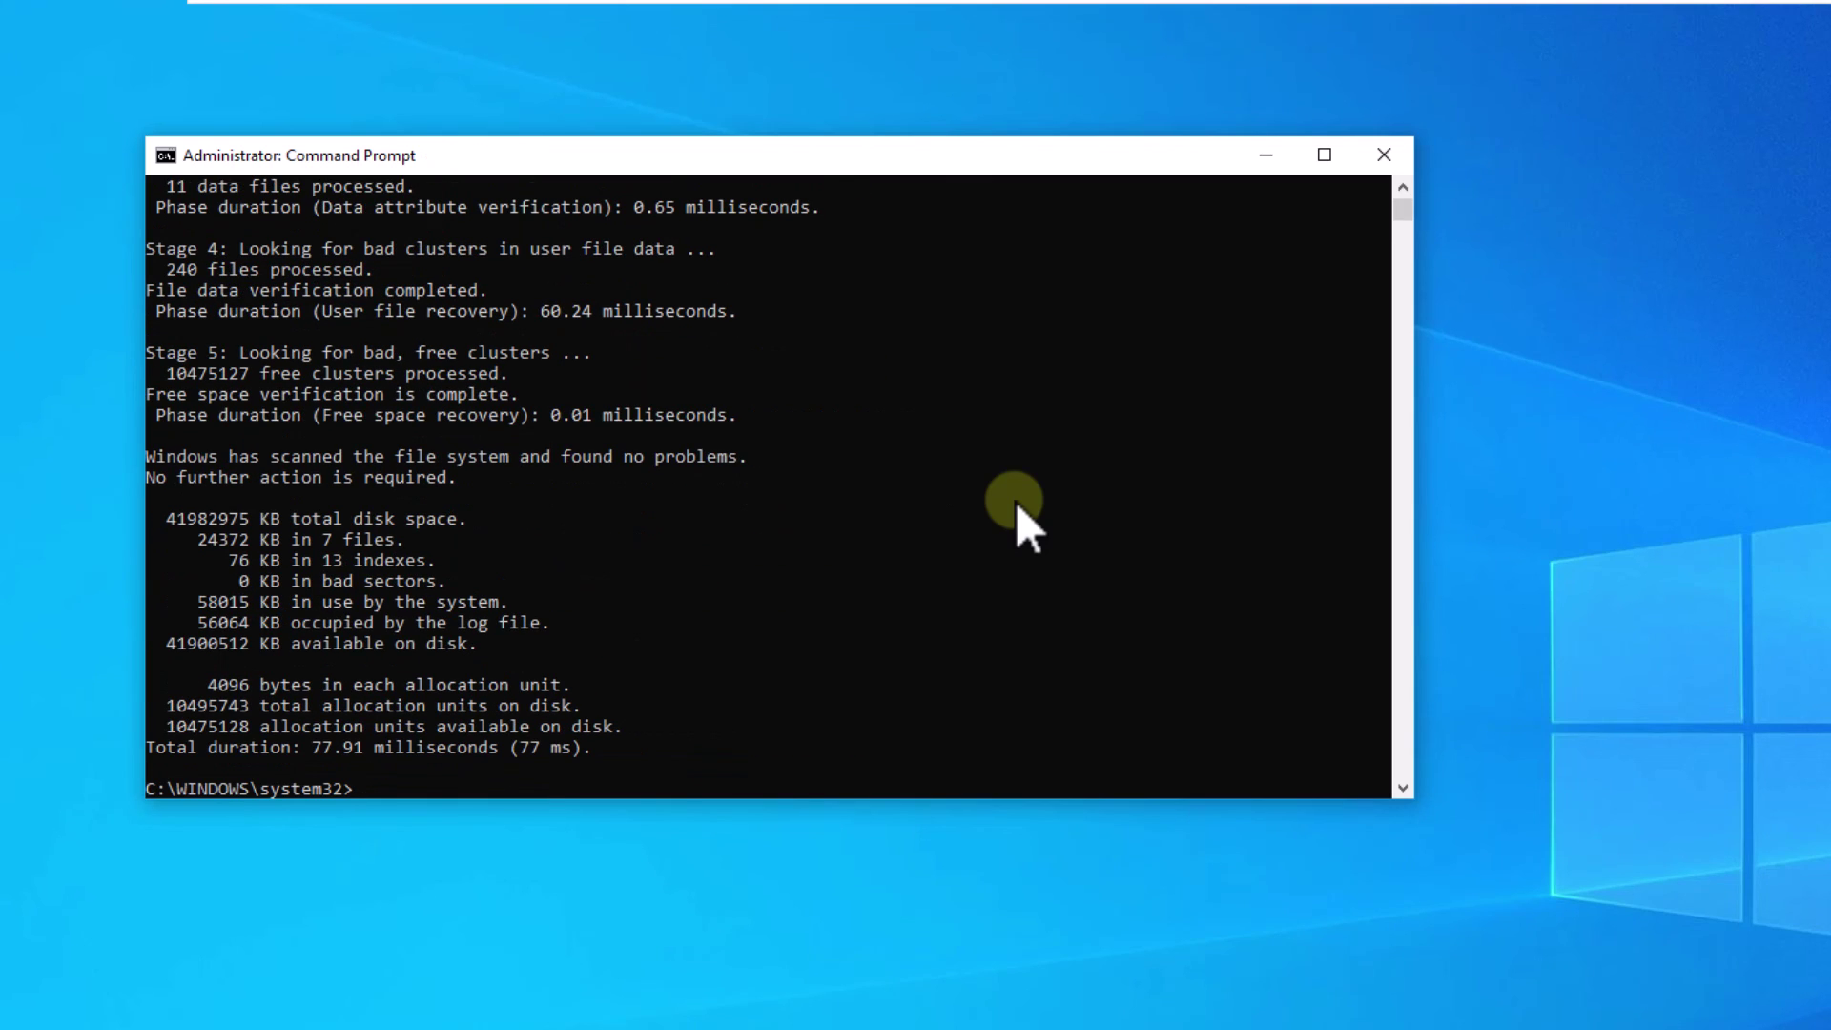
type("cls")
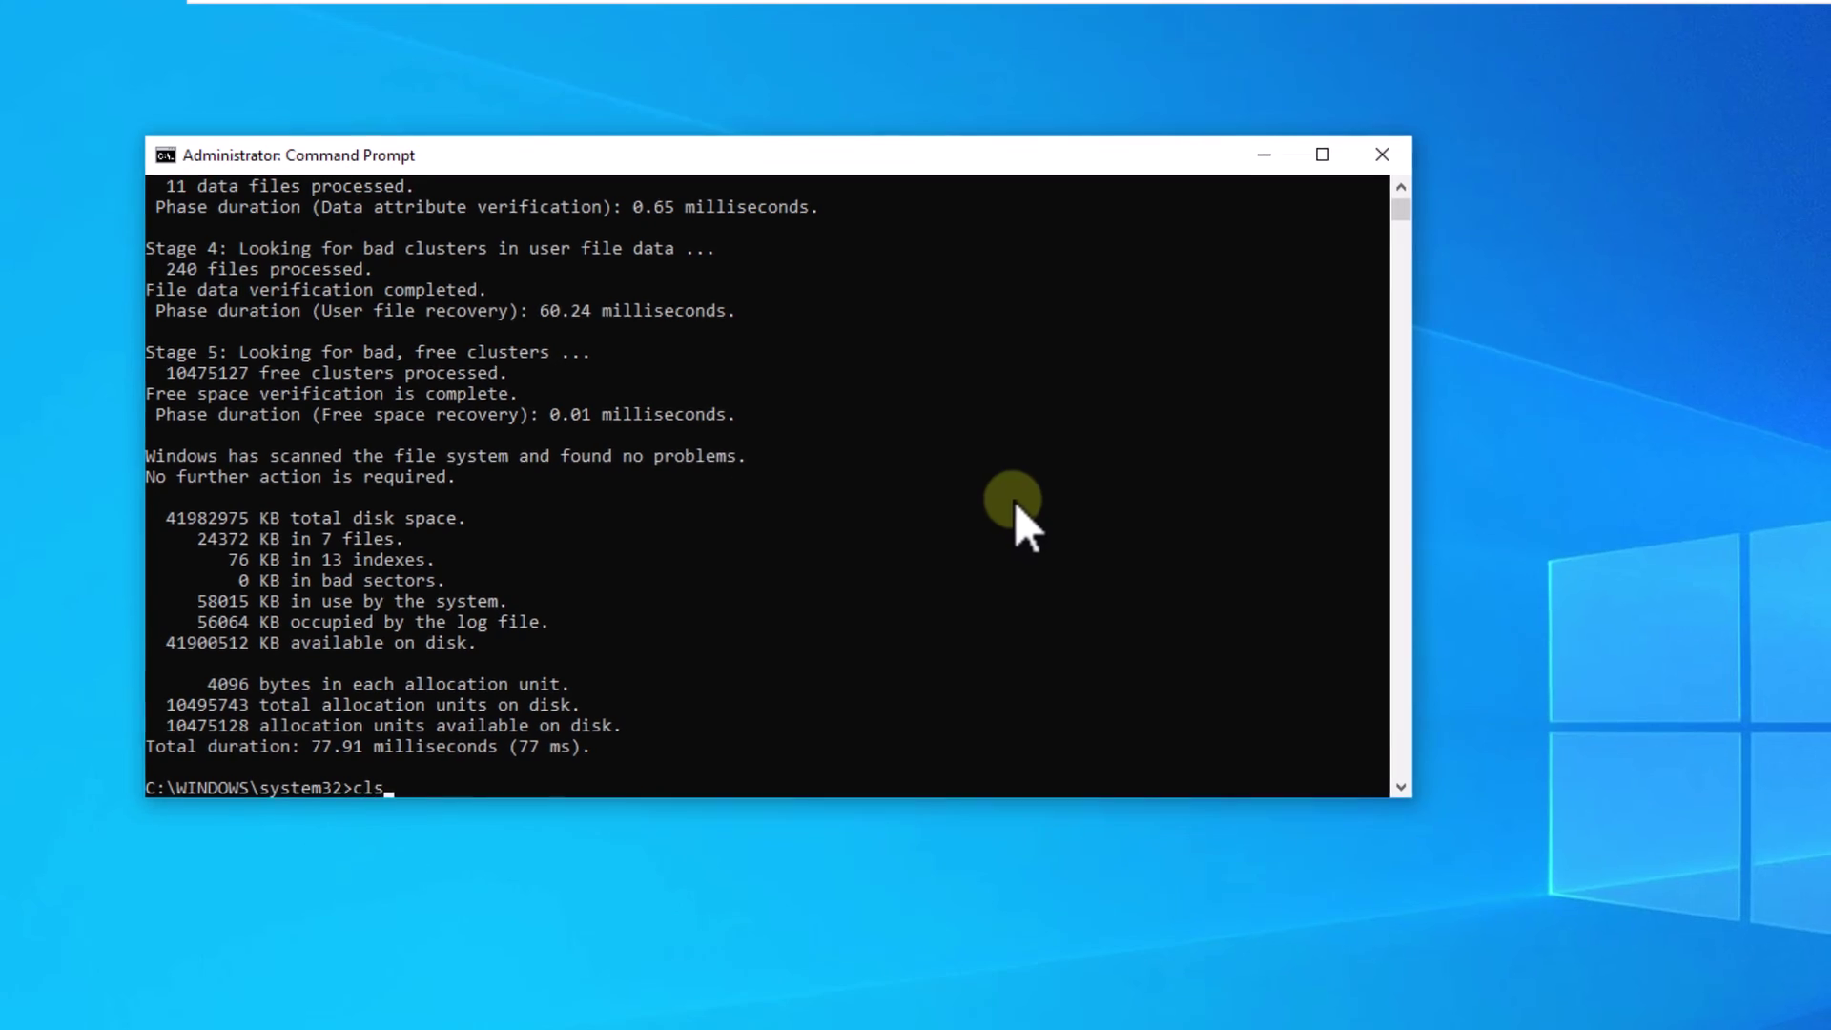
key("Return")
type("exit")
key("Return")
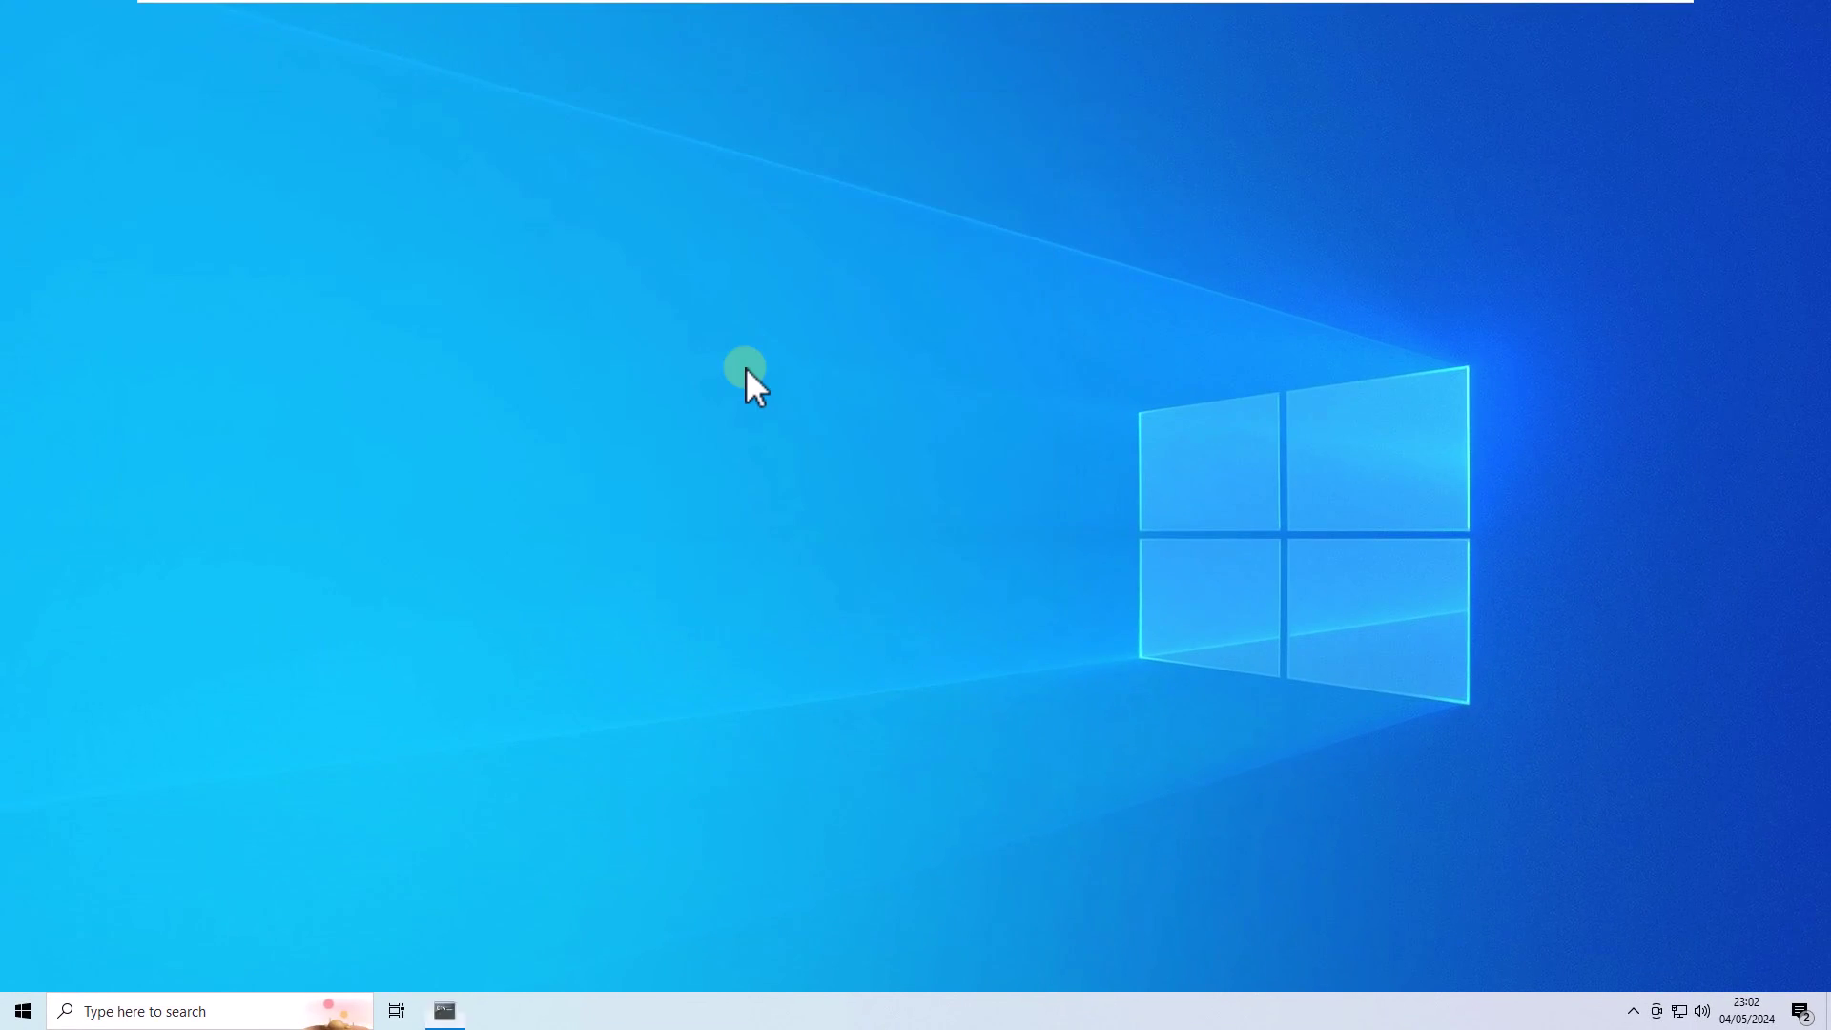